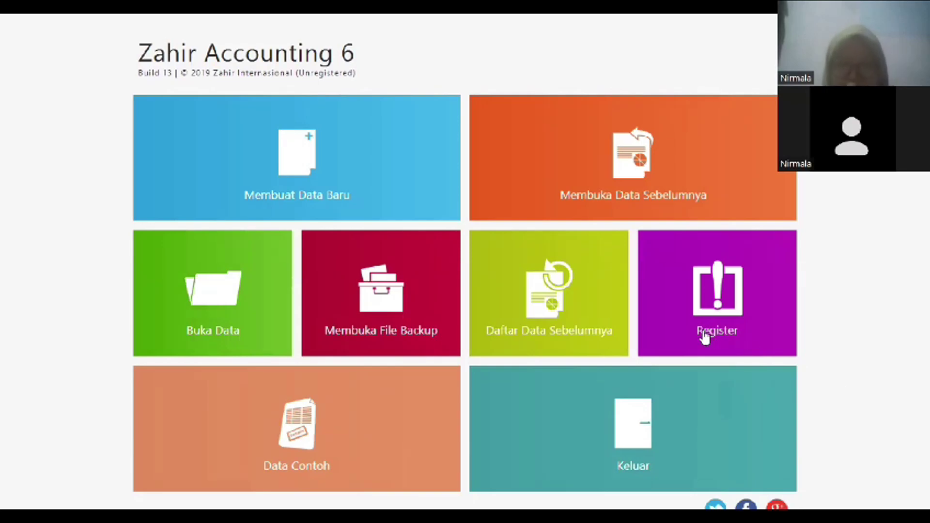
- Create a new company data set and enter the company name PT. Flexy with both lines of its street address
{"action": "left_click", "coordinate": [296, 179]}
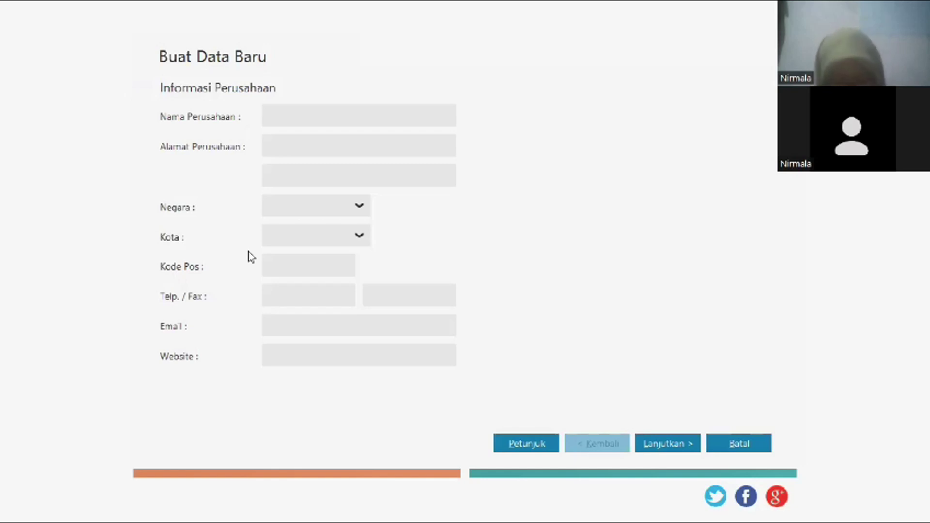
{"action": "type", "text": "PT. Flexy"}
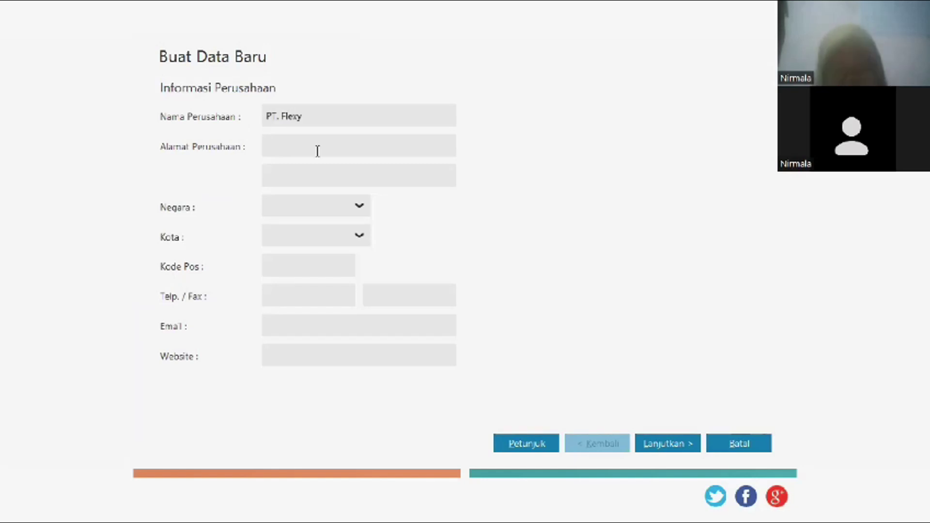
{"action": "left_click", "coordinate": [317, 151]}
{"action": "type", "text": "Mall Anggrek. Jl. Anggrek V Nomor"}
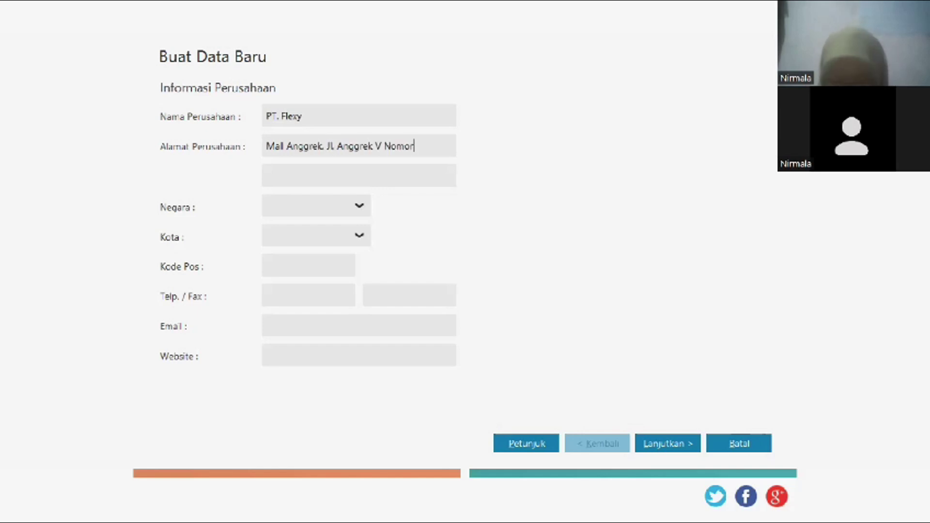
{"action": "type", "text": " 07"}
{"action": "left_click", "coordinate": [337, 171]}
{"action": "type", "text": "Depo"}
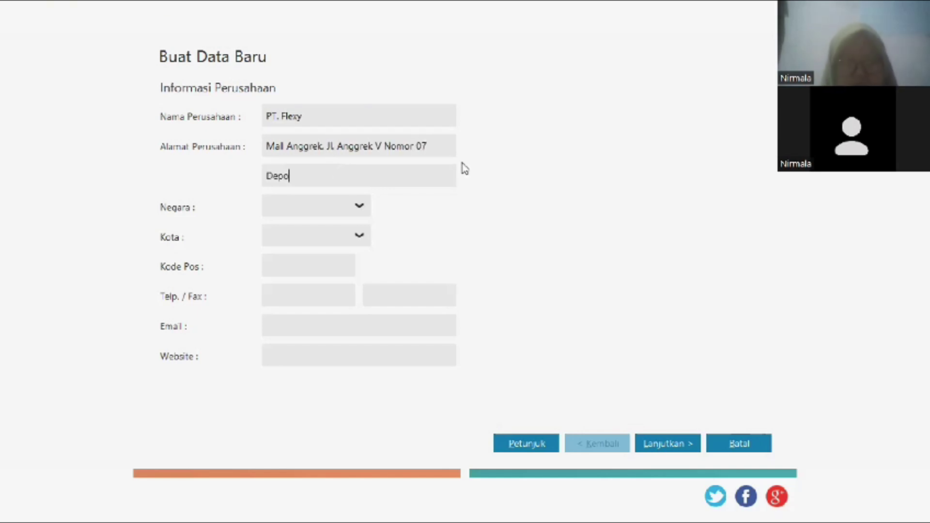
{"action": "type", "text": "k"}
- Set the company's country to Indonesia and city to Jakarta, fill in its postal code and phone number, and continue to the accounting period
{"action": "left_click", "coordinate": [359, 206]}
{"action": "left_click", "coordinate": [317, 251]}
{"action": "left_click", "coordinate": [280, 266]}
{"action": "type", "text": "16434"}
{"action": "key", "text": "Tab"}
{"action": "type", "text": "021 34567"}
{"action": "left_click", "coordinate": [668, 444]}
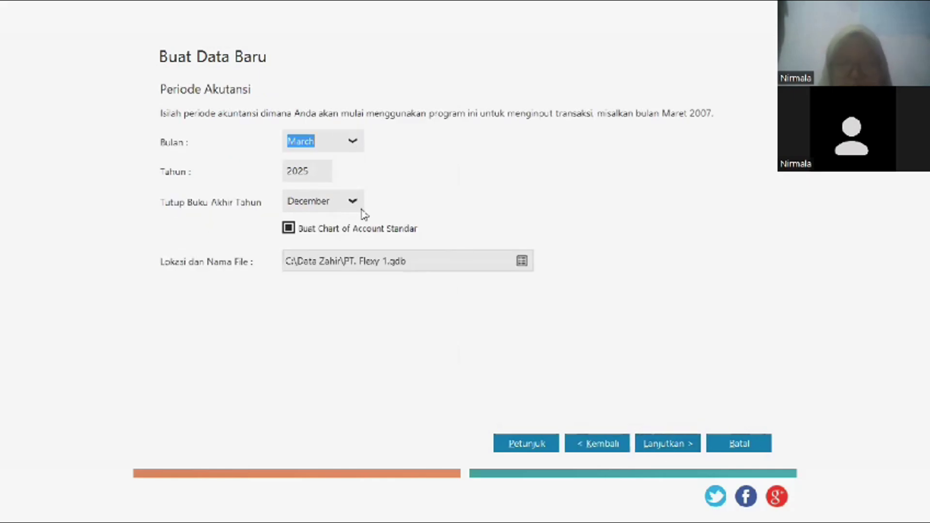
- Set the accounting period to January 2025 and the data file to drive D as Kompak 2 PT Flexy - Kelompok 1_ plus the author's name
{"action": "left_click", "coordinate": [522, 260]}
{"action": "left_click_drag", "start_coordinate": [644, 212], "coordinate": [632, 280]}
{"action": "scroll", "coordinate": [493, 236], "scroll_direction": "down", "scroll_amount": 3}
{"action": "double_click", "coordinate": [440, 224]}
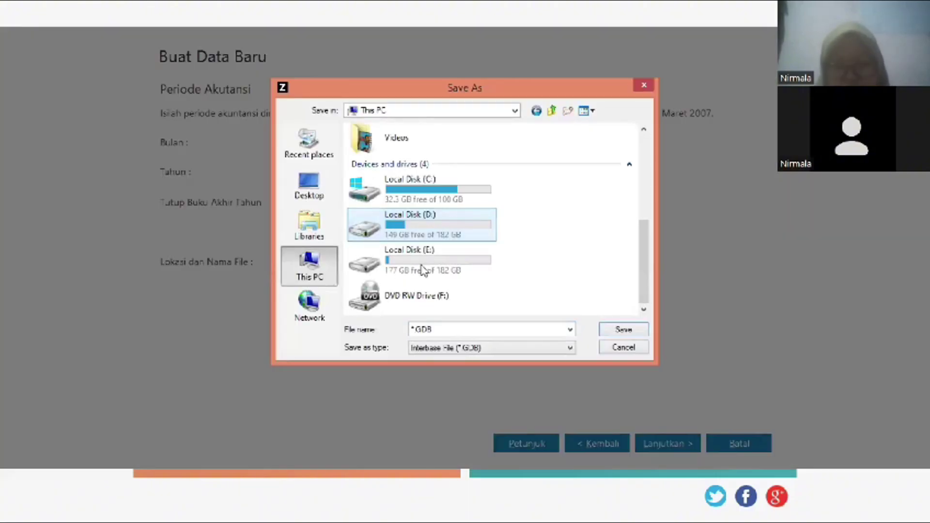
{"action": "double_click", "coordinate": [441, 329]}
{"action": "type", "text": "Anisyah 3 PT Fissy - Kelompok 1_Nirmala"}
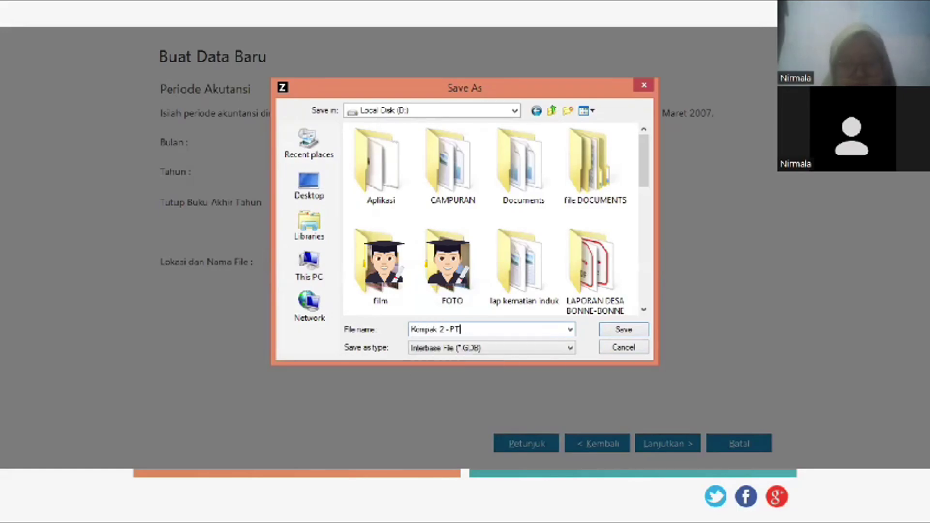
{"action": "key", "text": "Return"}
- Accept the default Head Quarter department and 4-2-3 account format, and process the new company data
{"action": "left_click", "coordinate": [668, 444]}
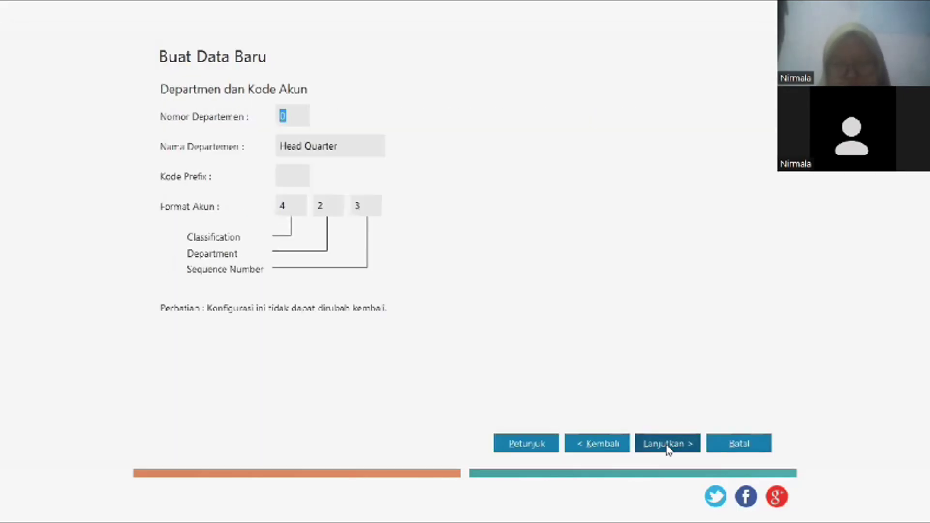
{"action": "left_click", "coordinate": [667, 445]}
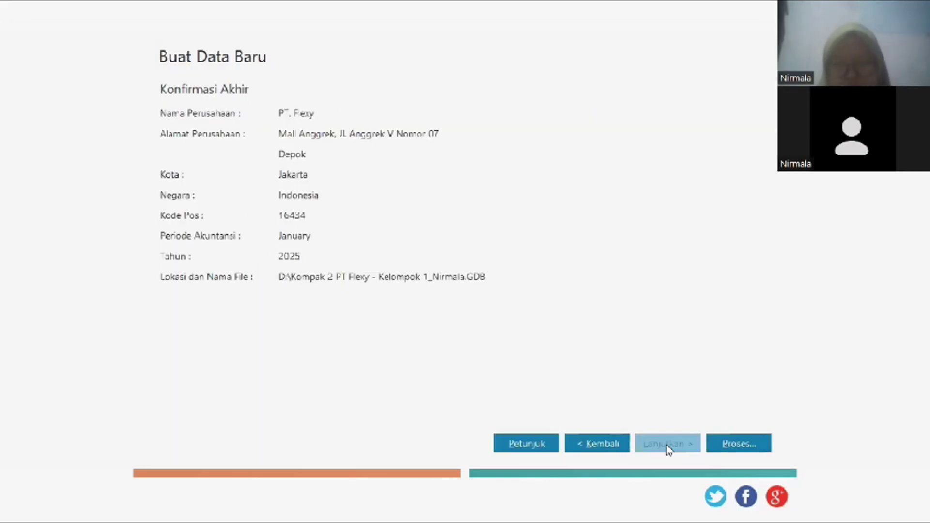
{"action": "left_click", "coordinate": [749, 451]}
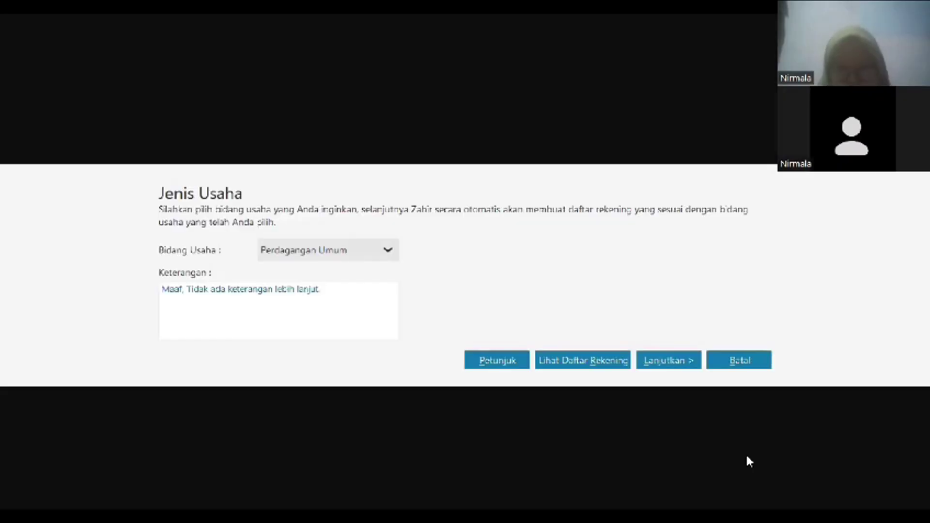
- Choose Perdagangan Umum as the business type and continue to the currency setup
{"action": "left_click", "coordinate": [390, 250]}
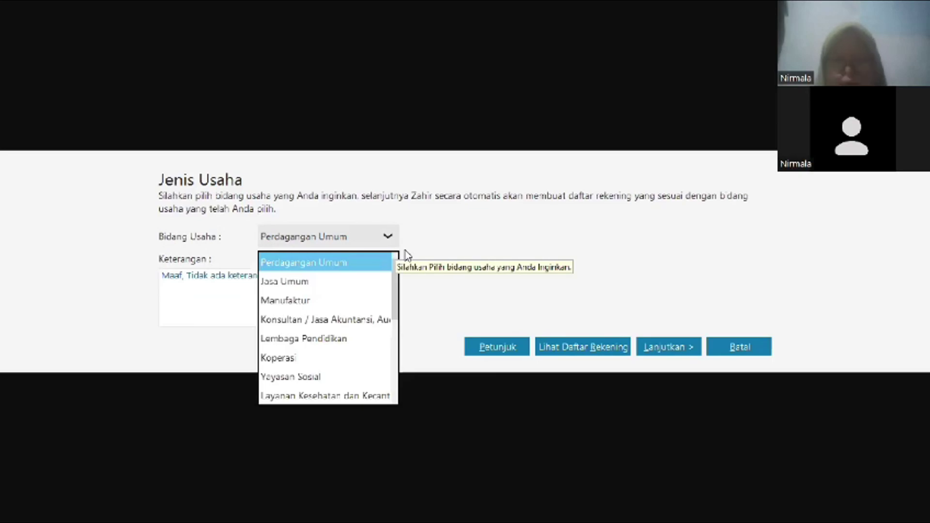
{"action": "left_click", "coordinate": [365, 262]}
{"action": "left_click", "coordinate": [659, 349]}
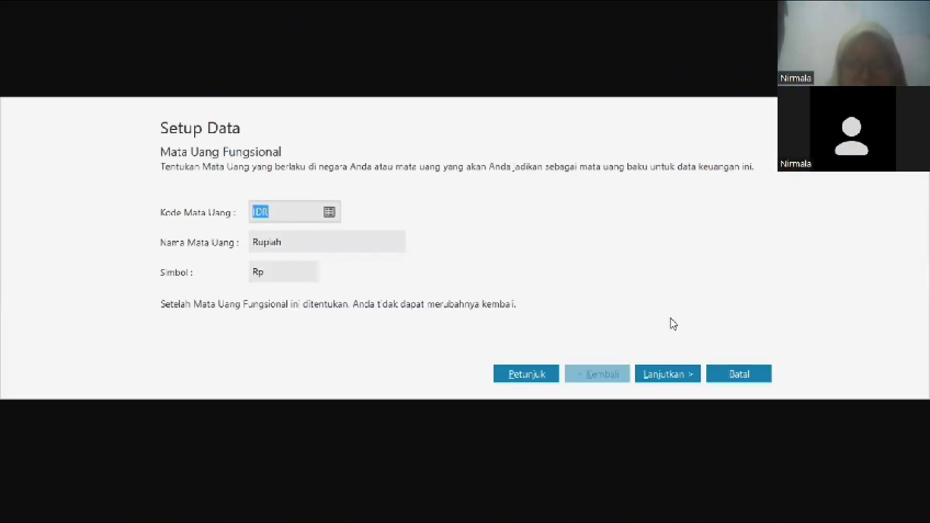
- Keep IDR as the functional currency, set the USD exchange rate to 16000 IDR, and finish the currency setup
{"action": "left_click", "coordinate": [674, 369]}
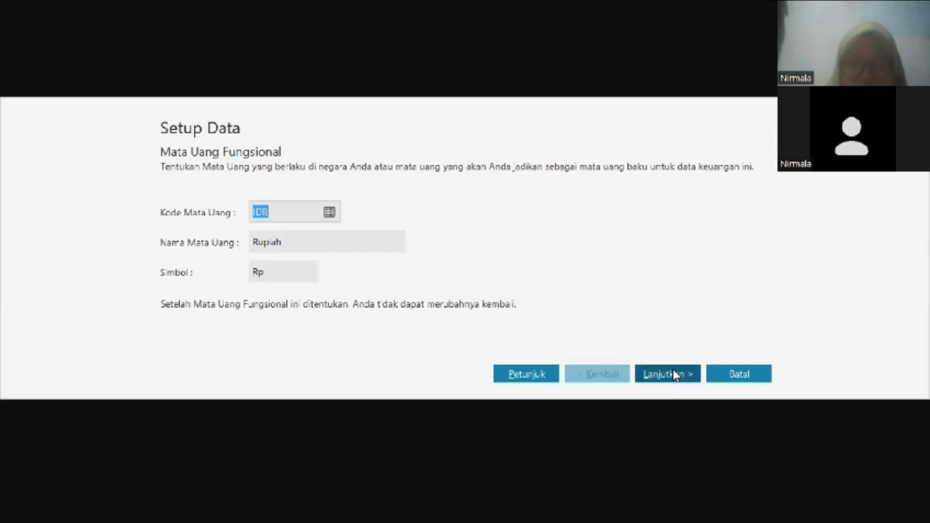
{"action": "type", "text": "16000"}
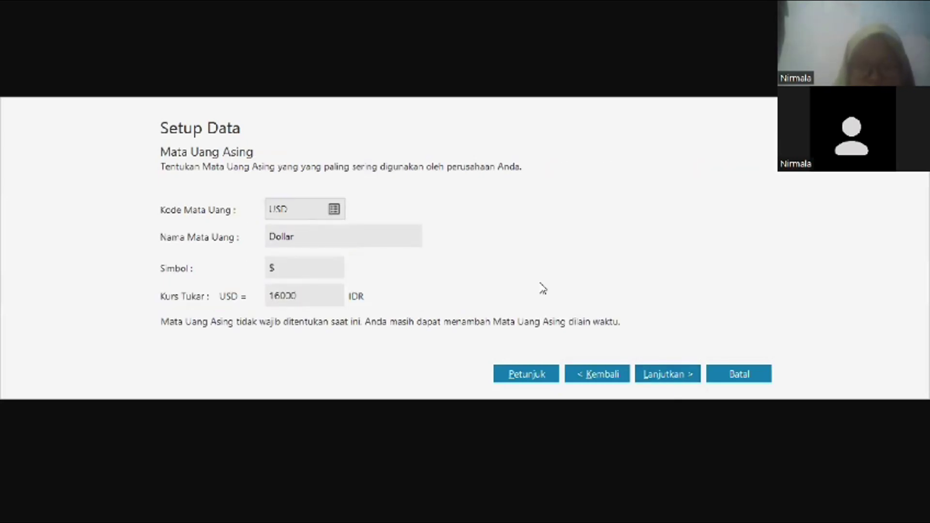
{"action": "key", "text": "Tab"}
{"action": "left_click", "coordinate": [668, 374]}
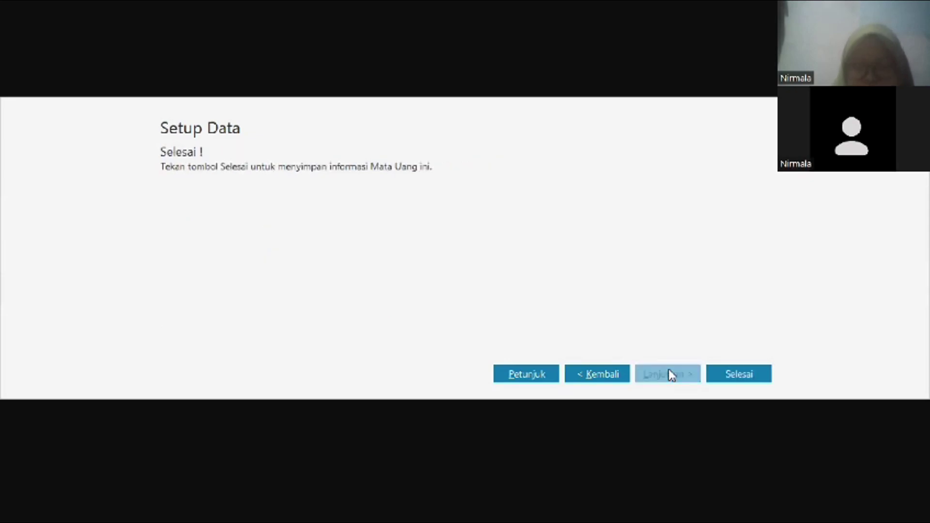
{"action": "left_click", "coordinate": [736, 381]}
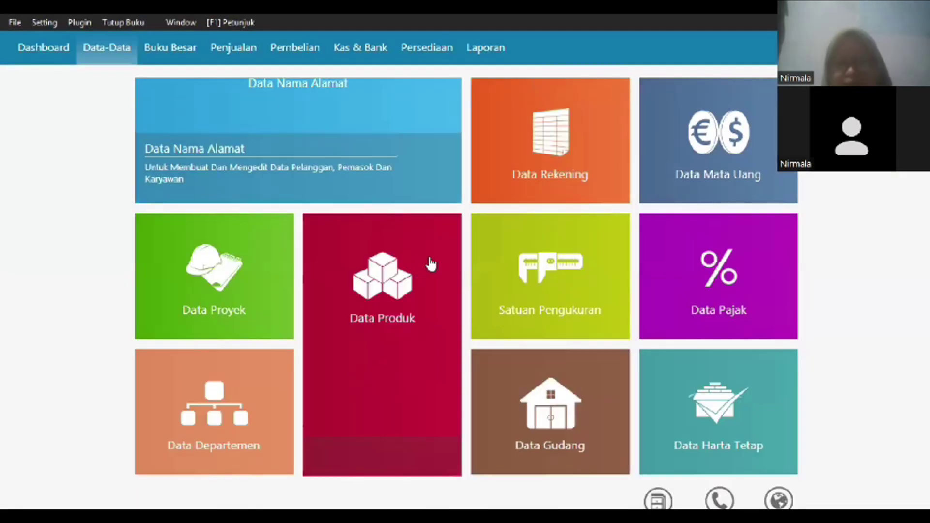
- Add an IDR account named Giro Bank - Umum with classification Bank to the account list
{"action": "mouse_move", "coordinate": [539, 142]}
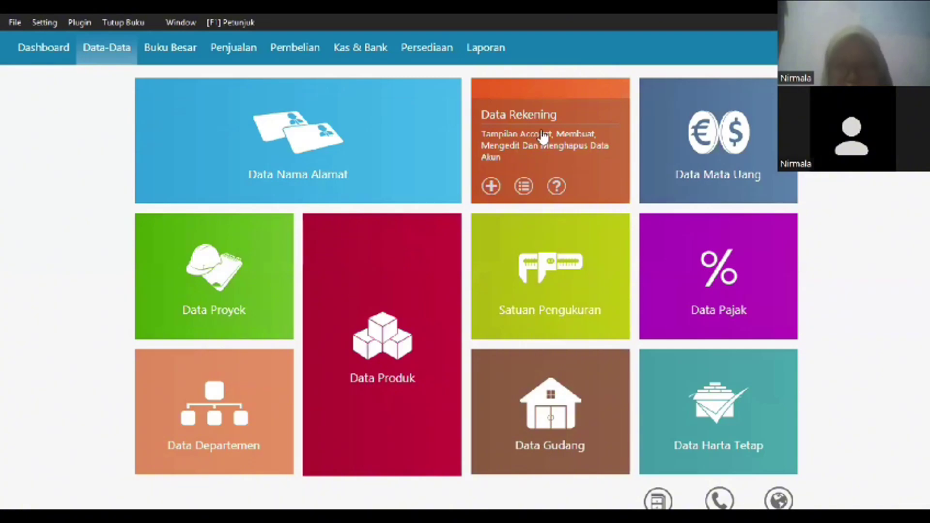
{"action": "left_click", "coordinate": [523, 186]}
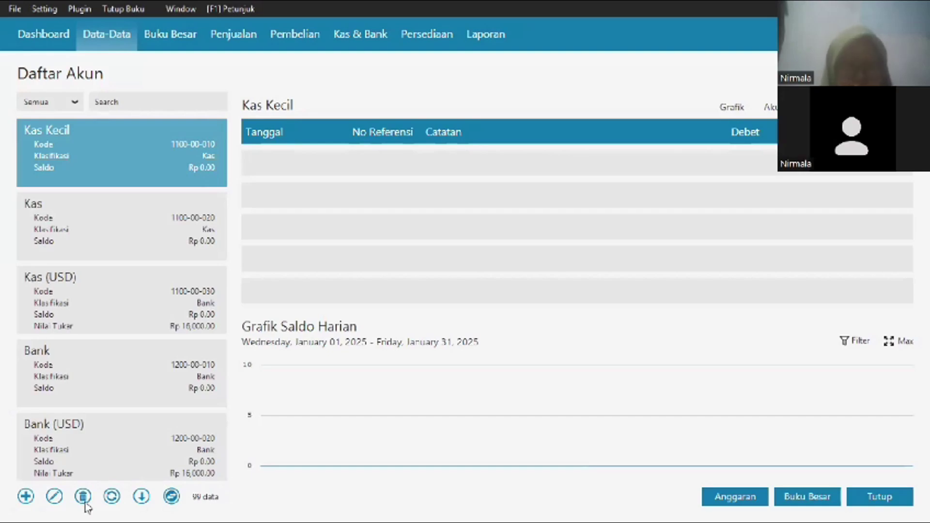
{"action": "left_click", "coordinate": [26, 496]}
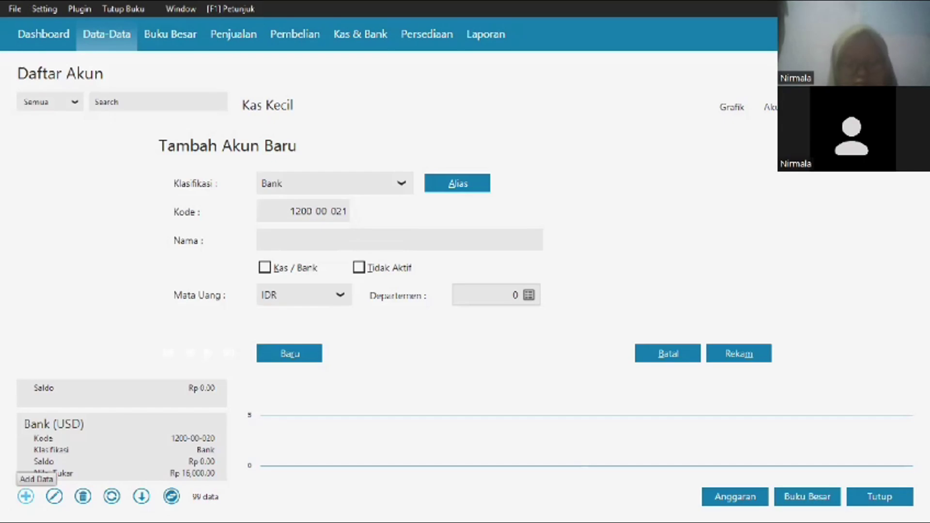
{"action": "left_click", "coordinate": [275, 242]}
{"action": "type", "text": "Giro Bank "}
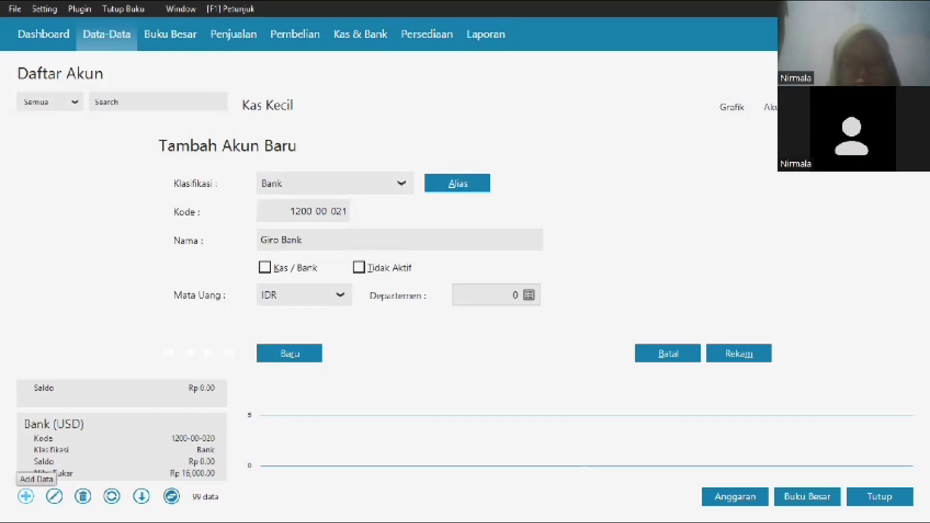
{"action": "type", "text": " Um"}
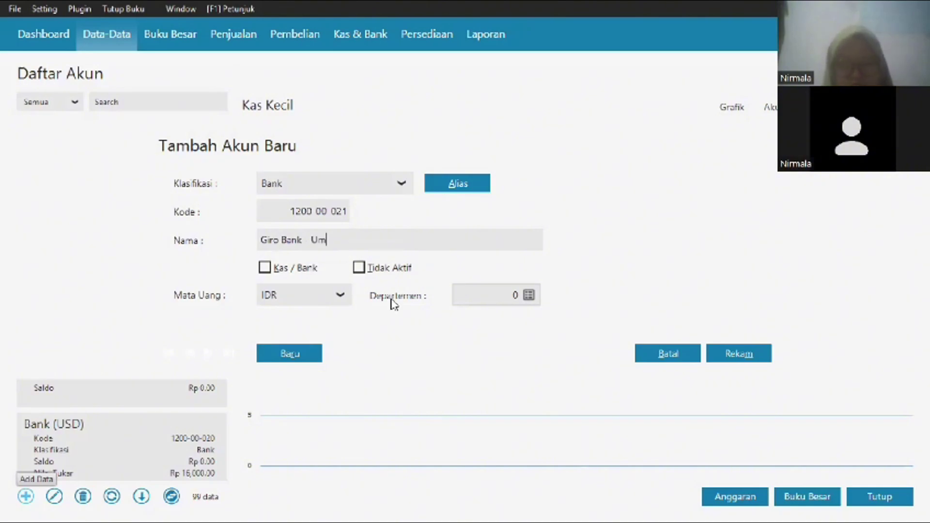
{"action": "type", "text": "um"}
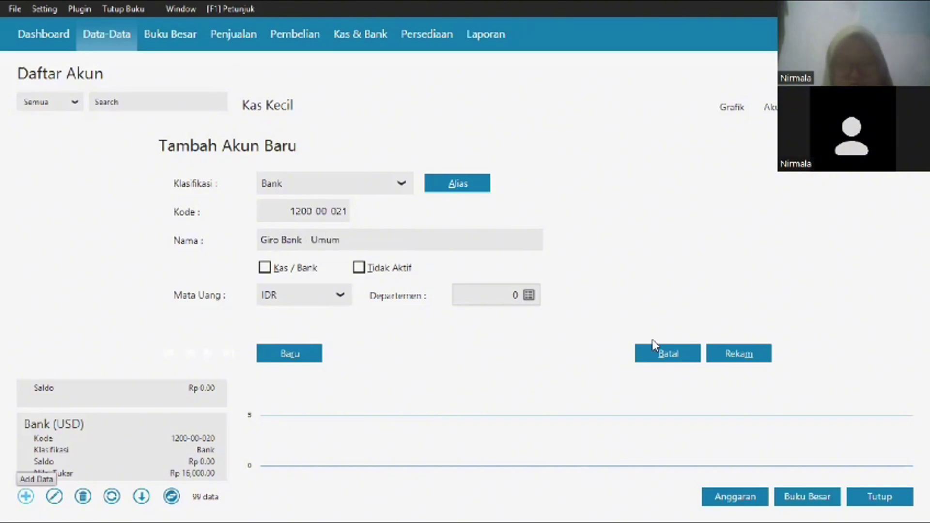
{"action": "left_click", "coordinate": [739, 354]}
{"action": "left_click", "coordinate": [27, 497]}
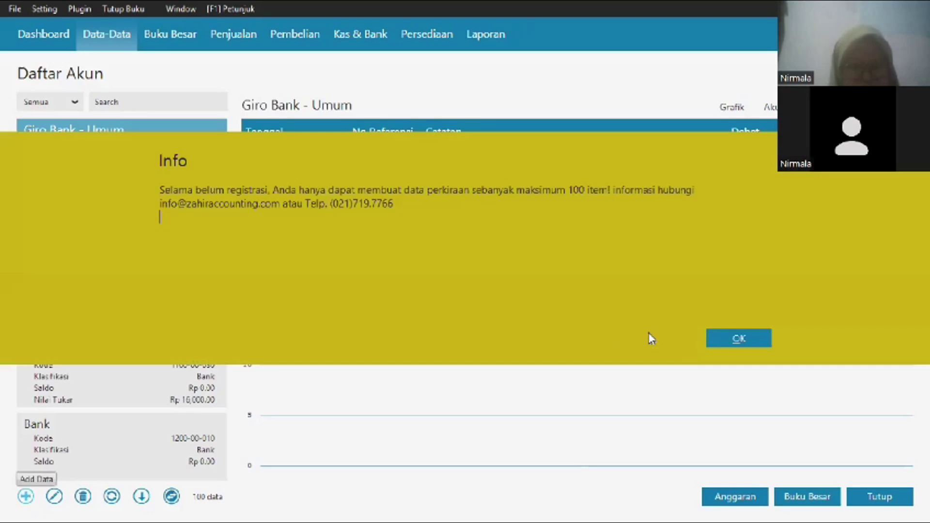
{"action": "left_click", "coordinate": [737, 338]}
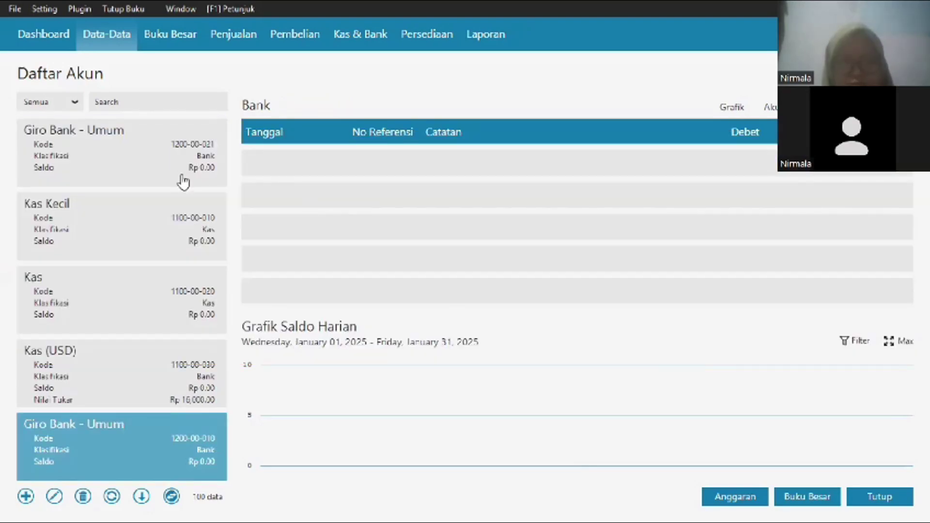
- Rename the Giro Bank - Umum account with code 1200-00-021 as Giro Bank - Gaji
{"action": "left_click", "coordinate": [162, 167]}
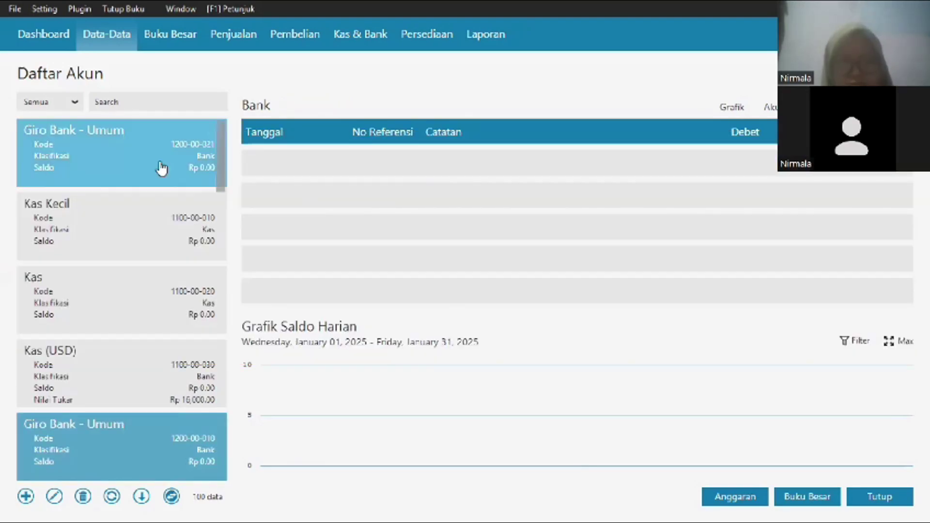
{"action": "left_click", "coordinate": [55, 497]}
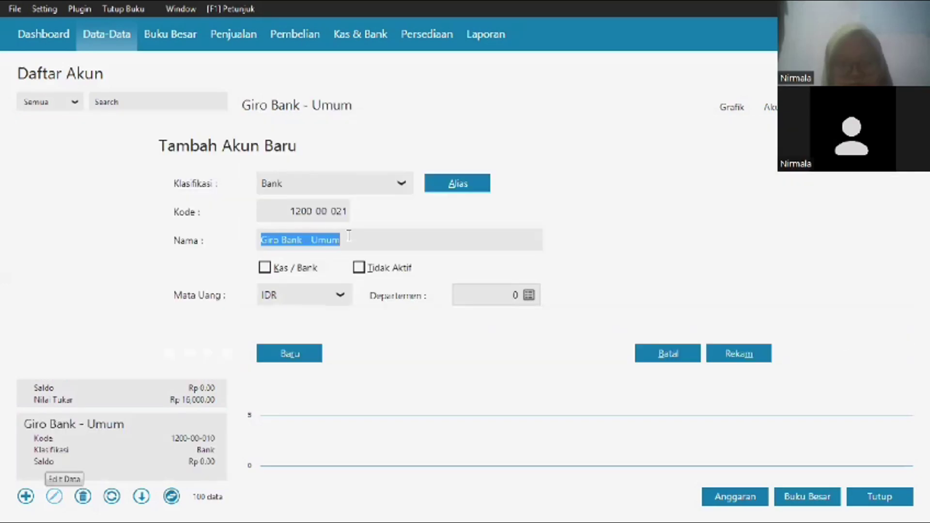
{"action": "left_click", "coordinate": [349, 236]}
{"action": "key", "text": "BackSpace"}
{"action": "key", "text": "BackSpace"}
{"action": "key", "text": "BackSpace"}
{"action": "key", "text": "BackSpace"}
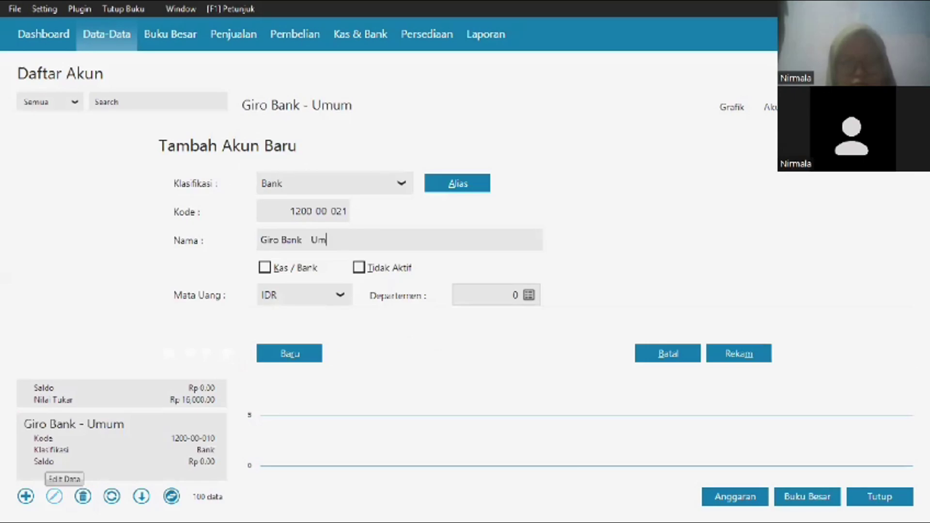
{"action": "type", "text": "Gaji"}
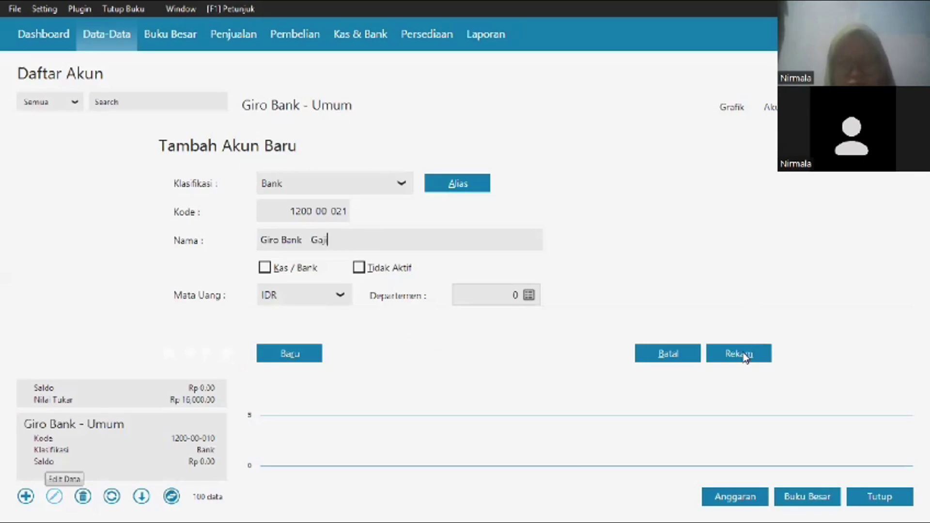
{"action": "left_click", "coordinate": [739, 354]}
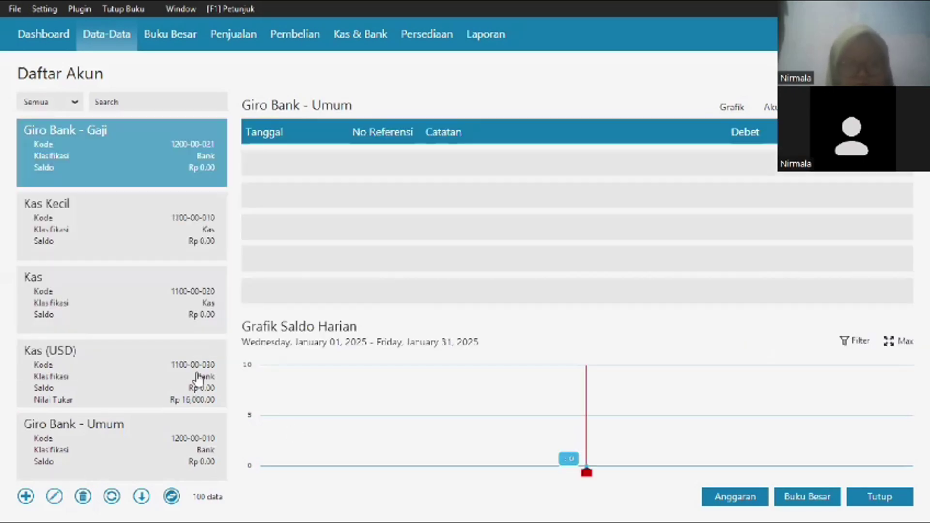
- Switch the account list to the table view and rename Persediaan # 1 as Persediaan Komputer - Komponen
{"action": "left_click", "coordinate": [171, 496]}
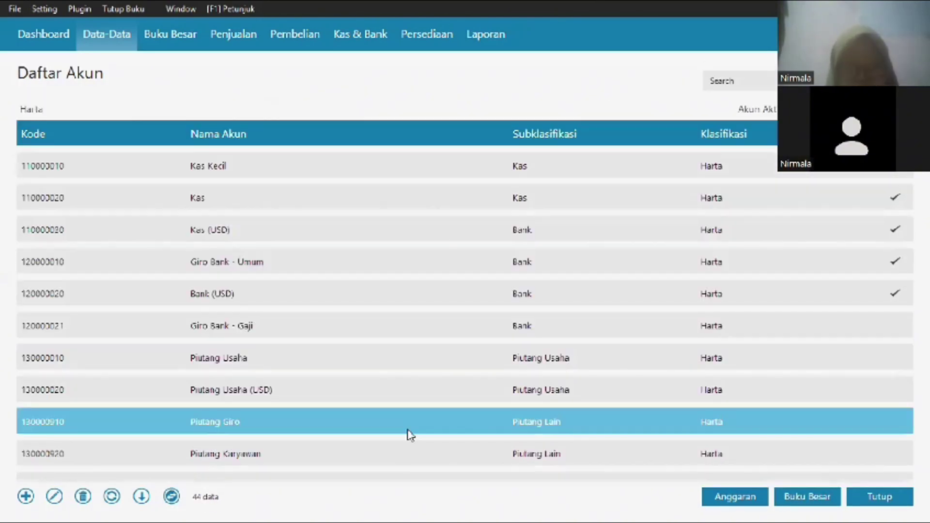
{"action": "scroll", "coordinate": [405, 460], "scroll_direction": "down", "scroll_amount": 1}
{"action": "scroll", "coordinate": [29, 291], "scroll_direction": "down", "scroll_amount": 3}
{"action": "left_click", "coordinate": [29, 264]}
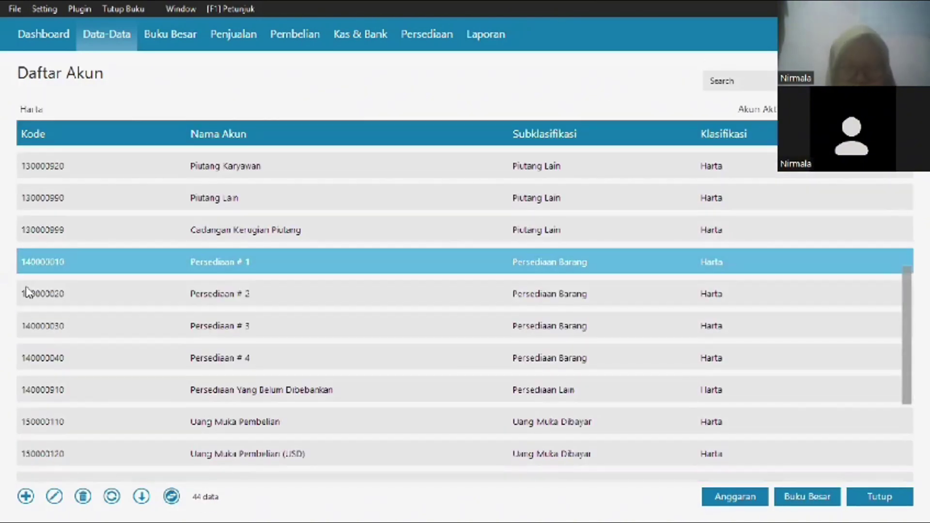
{"action": "left_click", "coordinate": [54, 496]}
{"action": "left_click", "coordinate": [758, 366]}
{"action": "left_click", "coordinate": [373, 245]}
{"action": "key", "text": "BackSpace"}
{"action": "key", "text": "BackSpace"}
{"action": "key", "text": "BackSpace"}
{"action": "type", "text": "Komputer - Komputer"}
{"action": "key", "text": "Return"}
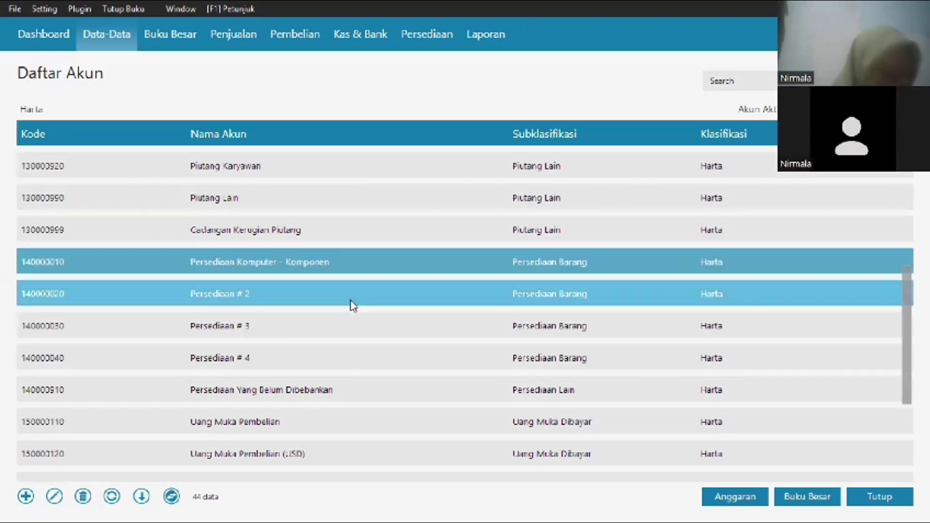
- Rename the Persediaan # 2 account as Persediaan Komputer - Paket
{"action": "double_click", "coordinate": [351, 305]}
{"action": "left_click", "coordinate": [748, 360]}
{"action": "key", "text": "Return"}
- Rename the Biaya Dibayar Dimuka account with code 1500-00-310 as Pembayaran Dimuka
{"action": "scroll", "coordinate": [740, 356], "scroll_direction": "down", "scroll_amount": 4}
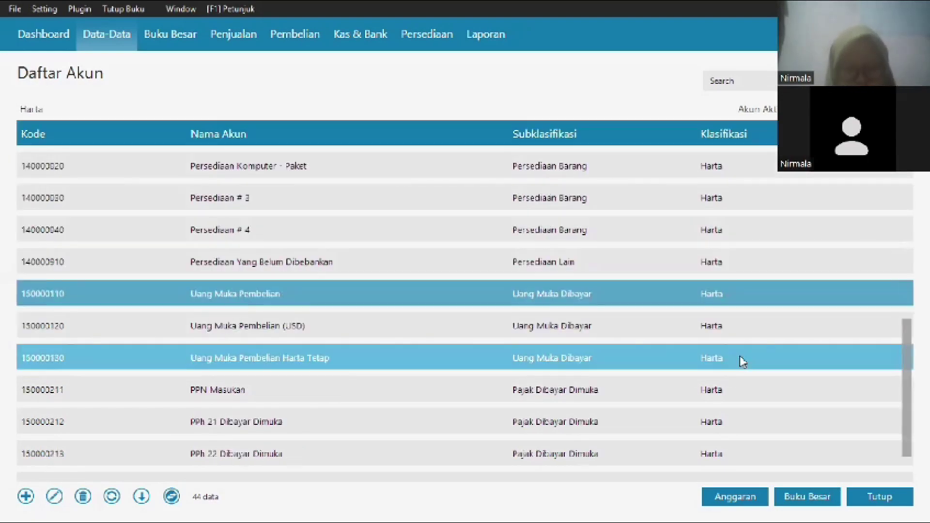
{"action": "left_click", "coordinate": [739, 357]}
{"action": "left_click", "coordinate": [54, 497]}
{"action": "type", "text": "Pembayaran Dimuka"}
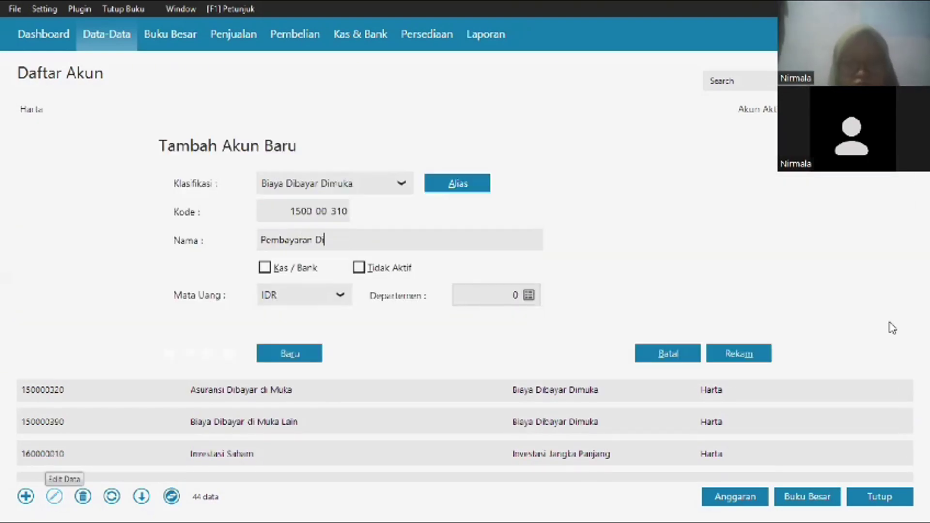
{"action": "key", "text": "Return"}
- Change the classification of the Harta Lain account with code 1700-00-090 and record it
{"action": "scroll", "coordinate": [751, 358], "scroll_direction": "down", "scroll_amount": 2}
{"action": "left_click", "coordinate": [145, 426]}
{"action": "left_click", "coordinate": [54, 496]}
{"action": "left_click", "coordinate": [739, 359]}
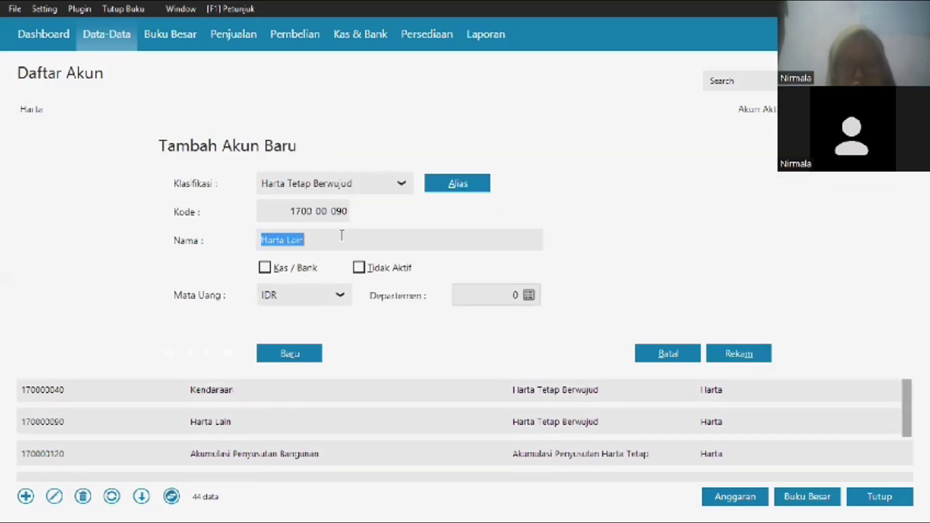
{"action": "left_click", "coordinate": [368, 184]}
{"action": "left_click", "coordinate": [334, 325]}
{"action": "left_click", "coordinate": [747, 353]}
- Rename the fixed asset accounts as Bangunan - Kos, Peralatan Perakitan - Kos, Kendaraan - Kos and Peralatan Kantor - Kos
{"action": "type", "text": "- KosPeralatan Perakitan - Kos"}
{"action": "left_click", "coordinate": [54, 497]}
{"action": "type", "text": "- Kos"}
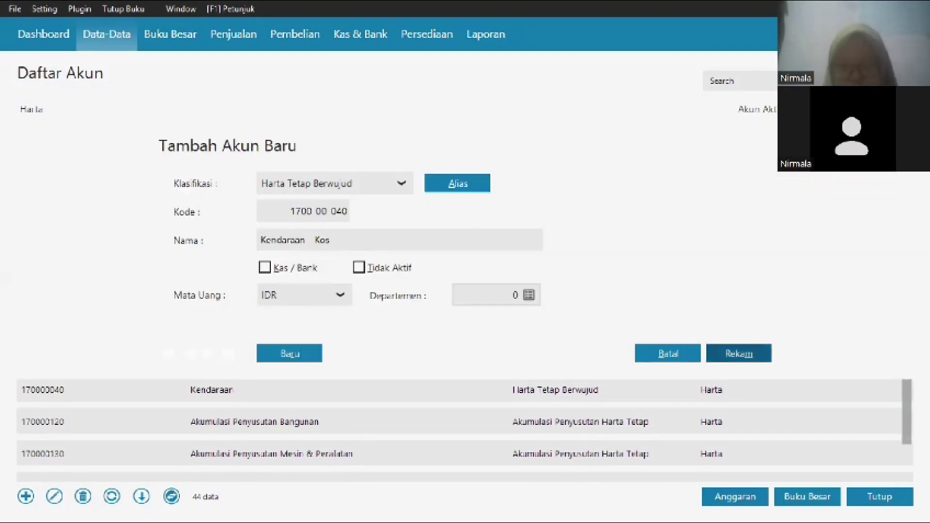
{"action": "key", "text": "Return"}
{"action": "type", "text": "Peralatan Kantor - Kos"}
- Rename the accumulated depreciation accounts as Bangunan, Peralatan Perakitan, Kendaraan and Peralatan Kantor, each followed by - Ak. Dep
{"action": "left_click", "coordinate": [54, 497]}
{"action": "type", "text": "Bangunan - Ak. DepPeralatan Perakitan - Ak. DepKendaraan - Ak. DepPeralatan Kantor - Ak. Dep"}
{"action": "left_click", "coordinate": [737, 353]}
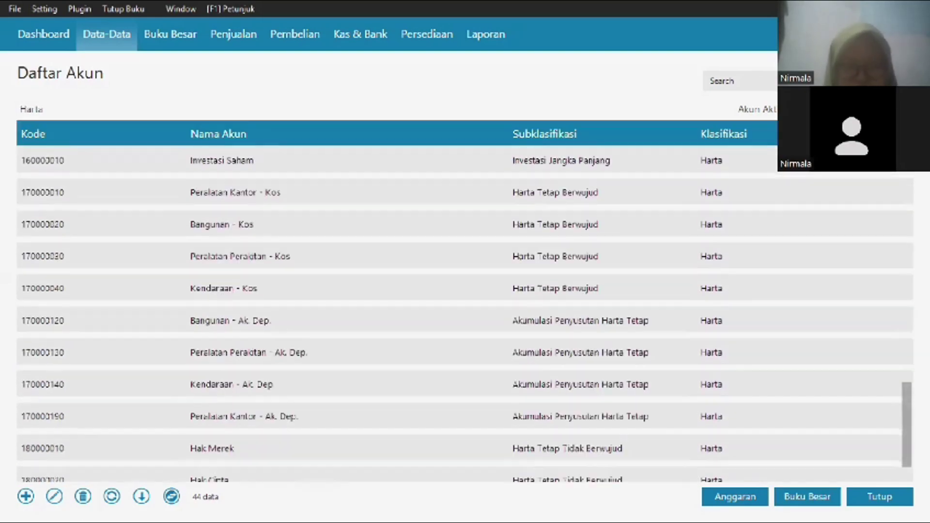
- Close the account list and open the form for filling in the accounts' opening balances
{"action": "left_click", "coordinate": [171, 497]}
{"action": "left_click", "coordinate": [122, 301]}
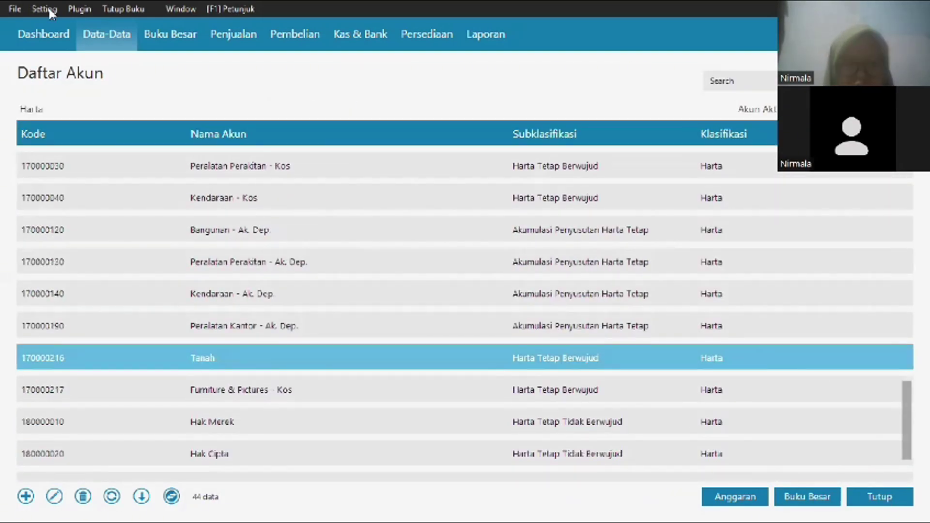
{"action": "key", "text": "Escape"}
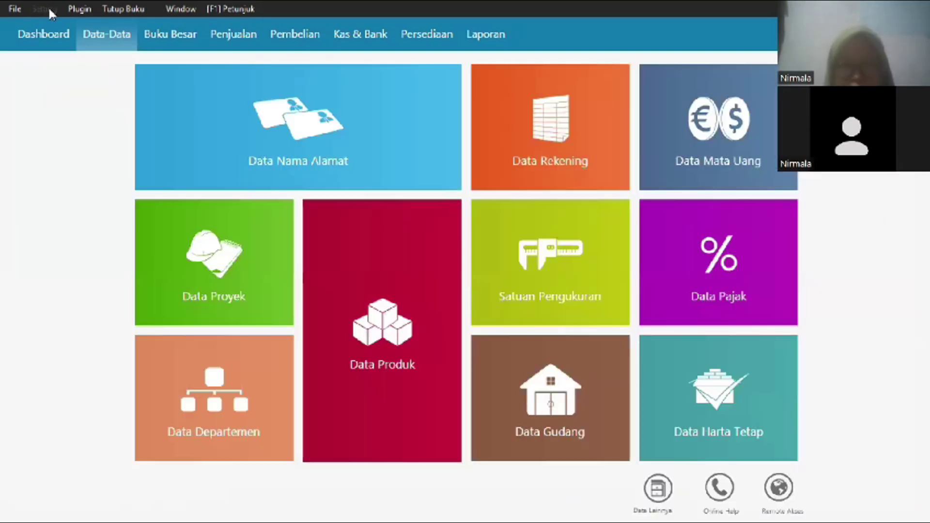
{"action": "left_click", "coordinate": [51, 9]}
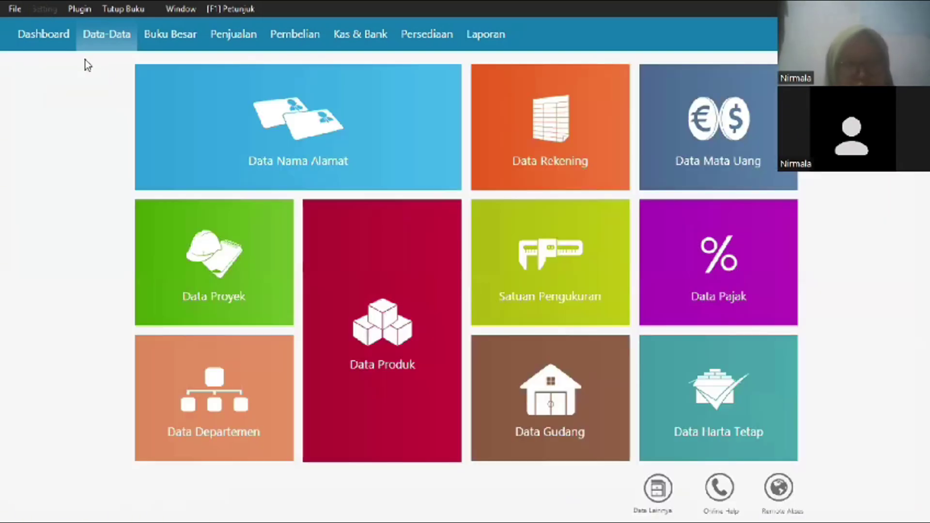
{"action": "mouse_move", "coordinate": [85, 60]}
{"action": "left_click", "coordinate": [178, 62]}
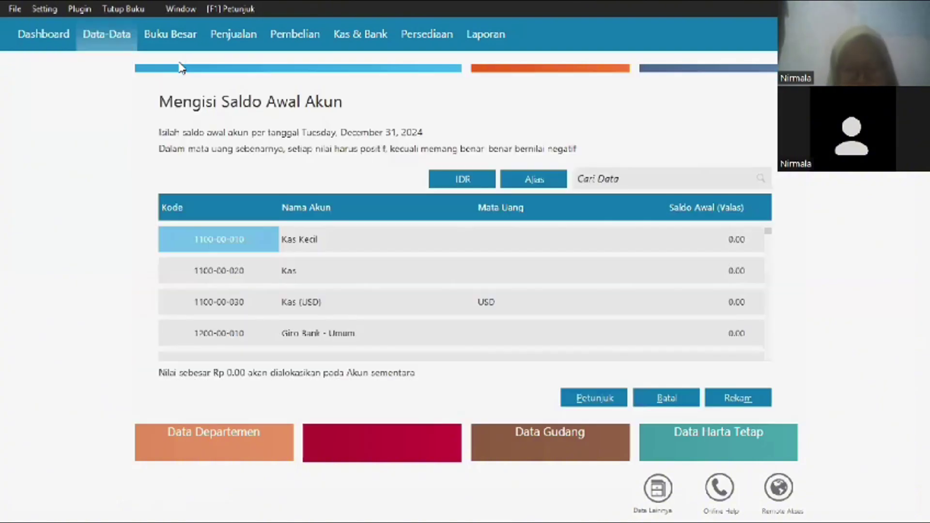
- Set the opening balance of Kas Kecil to 1135000
{"action": "left_click", "coordinate": [715, 240]}
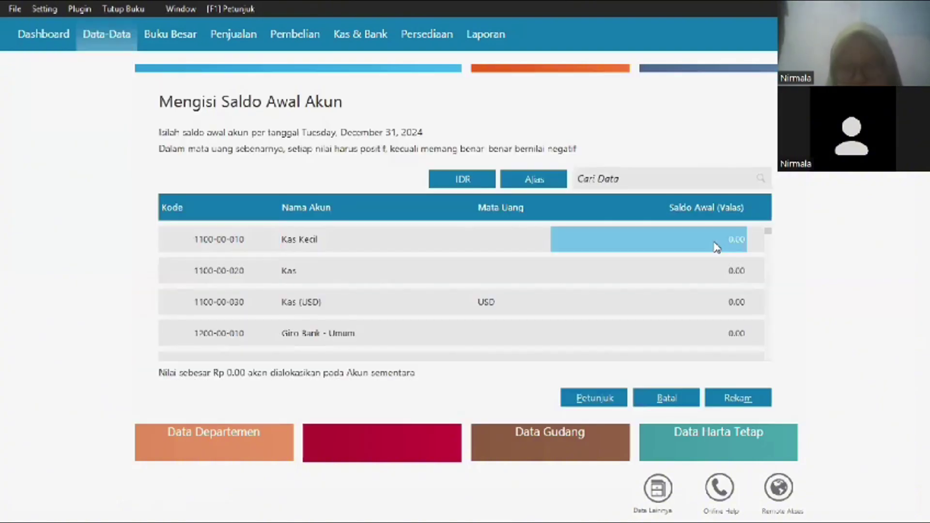
{"action": "left_click", "coordinate": [715, 242]}
{"action": "type", "text": "113"}
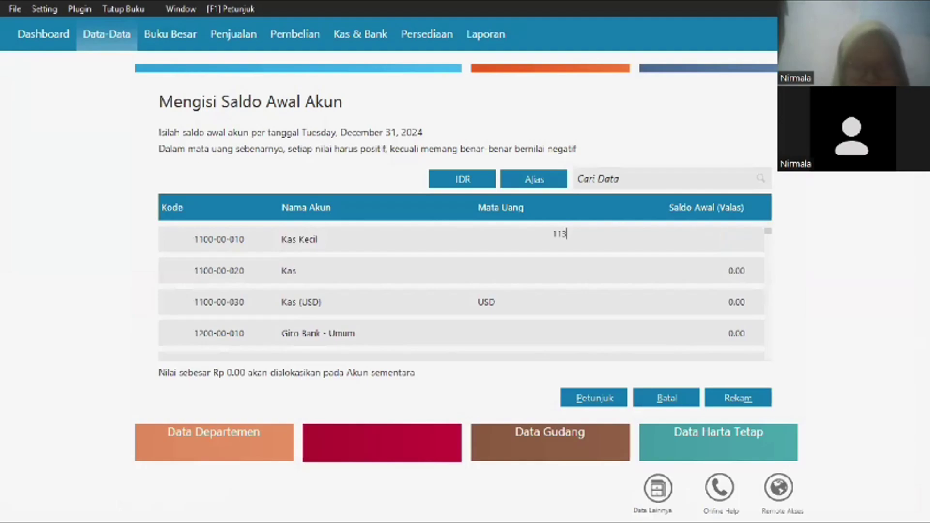
{"action": "type", "text": "5000"}
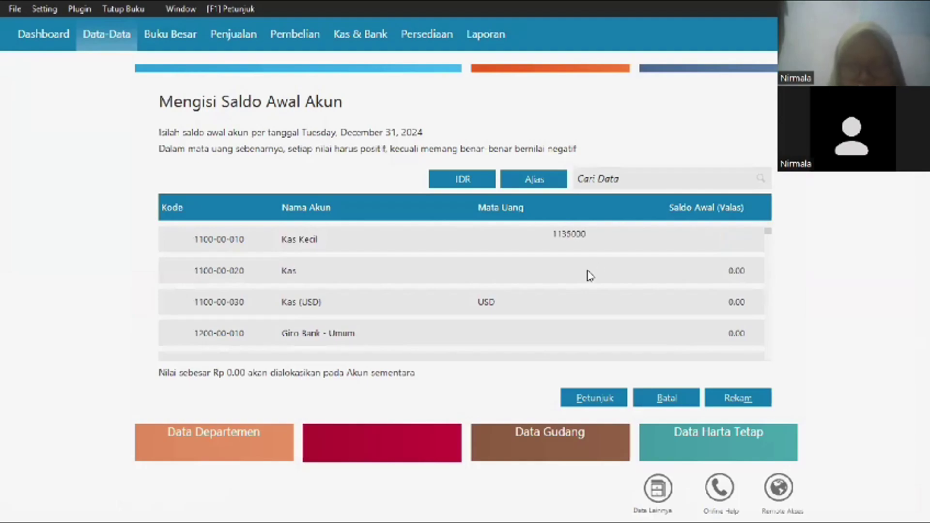
{"action": "key", "text": "Return"}
- Enter opening balances of 9577500 for Giro Bank - Umum and 7500000 for Giro Bank - Gaji
{"action": "key", "text": "Return"}
{"action": "type", "text": "9577500"}
{"action": "key", "text": "Return"}
{"action": "type", "text": "7500000"}
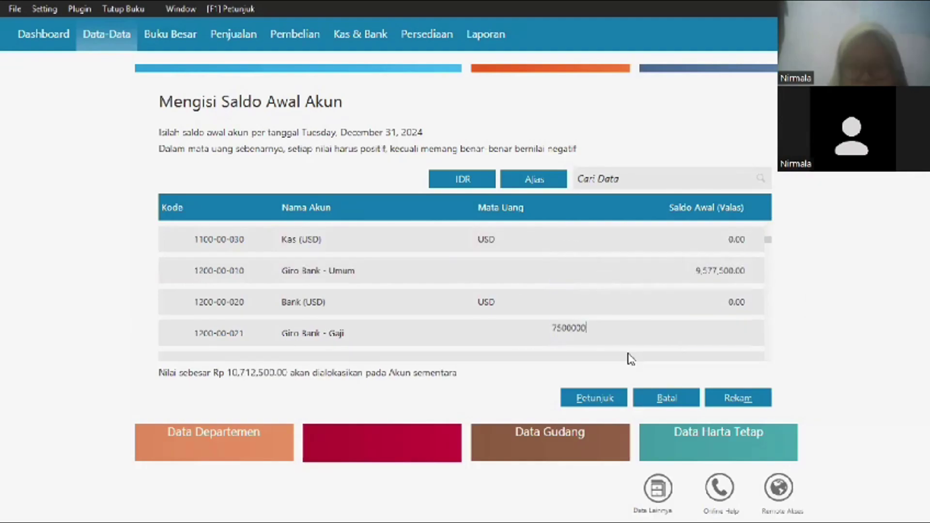
{"action": "key", "text": "Return"}
- Enter an opening balance of 2050000 for the account below Giro Bank - Gaji
{"action": "type", "text": "2050000"}
{"action": "key", "text": "Return"}
{"action": "key", "text": "Return"}
{"action": "key", "text": "Return"}
- Enter opening balances of 22500000 for Persediaan Komputer - Komponen and 44000000 for Persediaan Komputer - Paket
{"action": "type", "text": "22500000"}
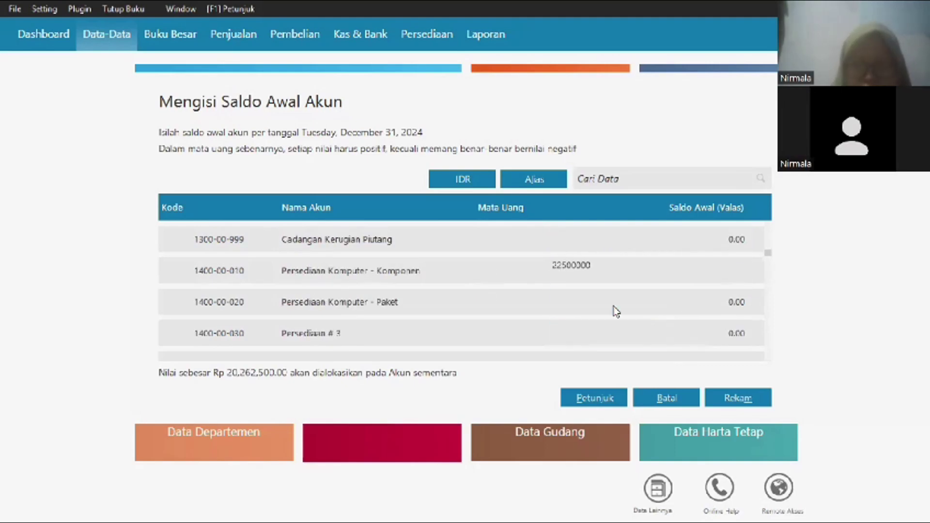
{"action": "key", "text": "Return"}
{"action": "type", "text": "44000000"}
{"action": "key", "text": "Return"}
- Enter an opening balance of 50000 for the account above Biaya Dibayar di Muka Lain
{"action": "key", "text": "Down"}
{"action": "key", "text": "Down"}
{"action": "key", "text": "Down"}
{"action": "key", "text": "Down"}
{"action": "key", "text": "Down"}
{"action": "key", "text": "Down"}
{"action": "key", "text": "Down"}
{"action": "key", "text": "Down"}
{"action": "key", "text": "Down"}
{"action": "key", "text": "Down"}
{"action": "key", "text": "Down"}
{"action": "key", "text": "Down"}
{"action": "key", "text": "Up"}
{"action": "type", "text": "50000"}
{"action": "key", "text": "Return"}
- Enter the fixed asset opening balances, starting with 500000 for Peralatan Kantor - Kos
{"action": "key", "text": "Down"}
{"action": "key", "text": "Down"}
{"action": "key", "text": "Down"}
{"action": "key", "text": "Down"}
{"action": "key", "text": "Up"}
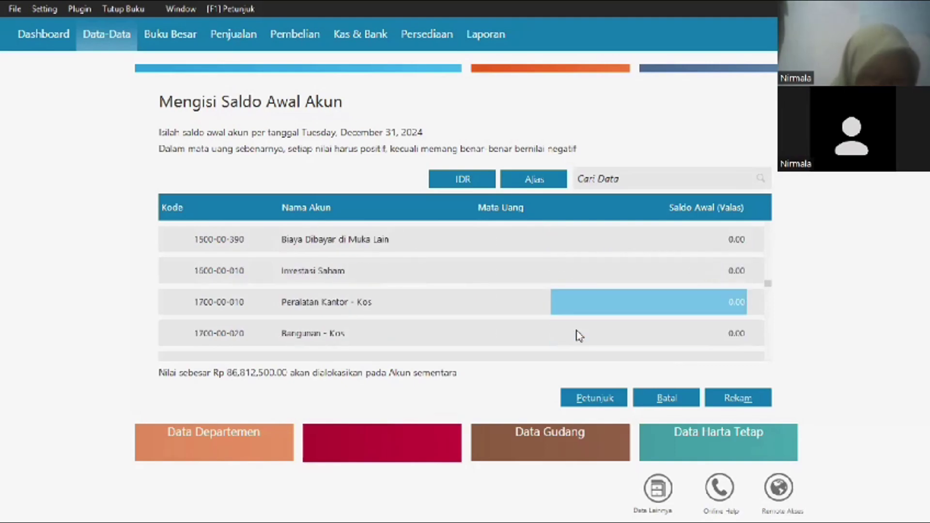
{"action": "type", "text": "500000"}
{"action": "left_click", "coordinate": [469, 331]}
{"action": "type", "text": "51775000"}
- Fill in the liability opening balances, with 5,000,000 for Utang Wesel
{"action": "left_click", "coordinate": [665, 333]}
{"action": "scroll", "coordinate": [665, 332], "scroll_direction": "down", "scroll_amount": 10}
{"action": "left_click", "coordinate": [726, 312]}
{"action": "scroll", "coordinate": [726, 311], "scroll_direction": "down", "scroll_amount": 2}
{"action": "left_click", "coordinate": [681, 248]}
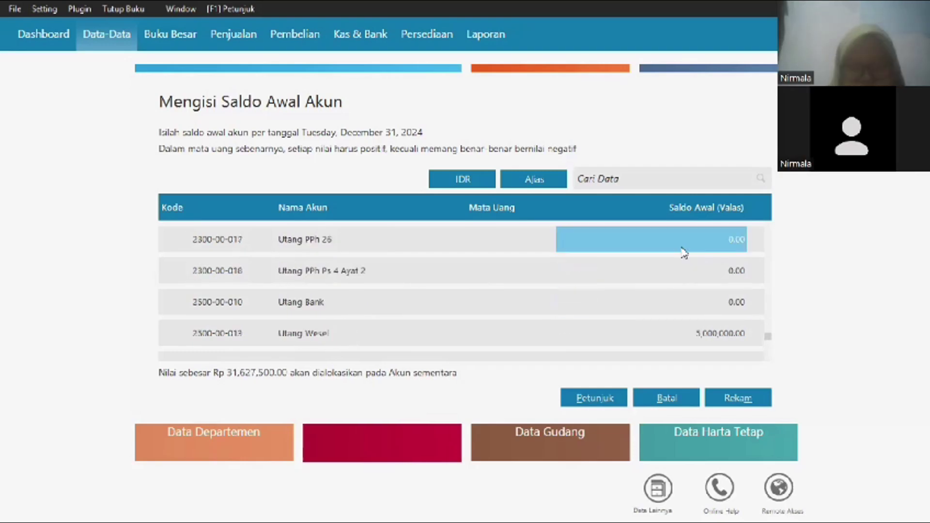
- Set the opening balances of Bangunan, Peralatan Perakitan and Kendaraan - Ak. Dep. to the positive values 2,500,000, 300,000 and 2,777,500
{"action": "scroll", "coordinate": [692, 264], "scroll_direction": "up", "scroll_amount": 5}
{"action": "type", "text": "2500000"}
{"action": "key", "text": "Return"}
{"action": "key", "text": "Up"}
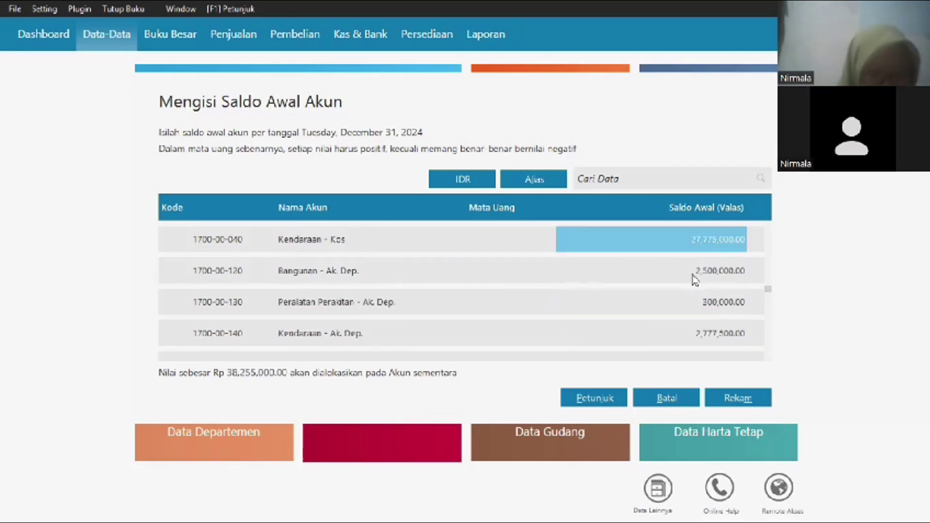
- Enter an opening balance of 25000000 for an account further down the list
{"action": "scroll", "coordinate": [693, 279], "scroll_direction": "down", "scroll_amount": 10}
{"action": "scroll", "coordinate": [694, 279], "scroll_direction": "up", "scroll_amount": 4}
{"action": "type", "text": "25000000"}
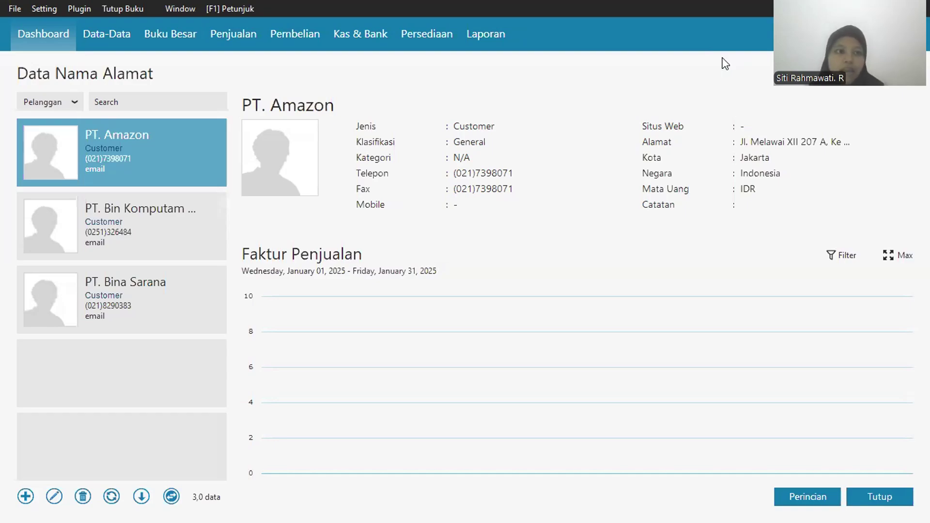
- Examine the PT. Bin Komputama summary and the general data and payment terms in the PT. Amazon customer record
{"action": "left_click", "coordinate": [222, 262]}
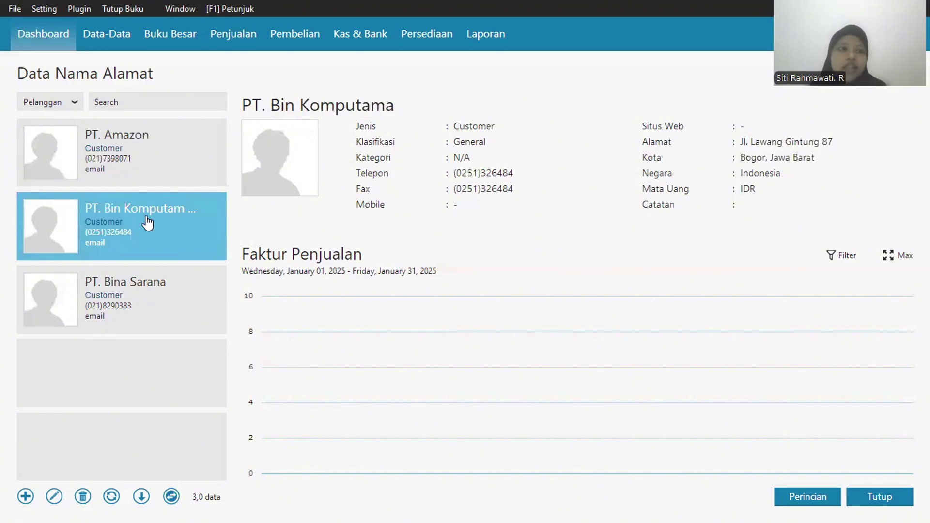
{"action": "double_click", "coordinate": [152, 158]}
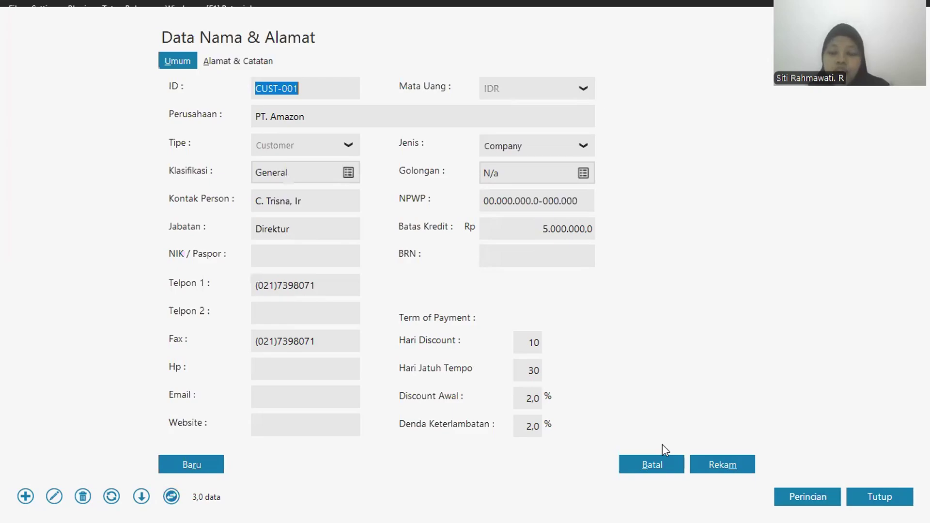
{"action": "left_click", "coordinate": [711, 463]}
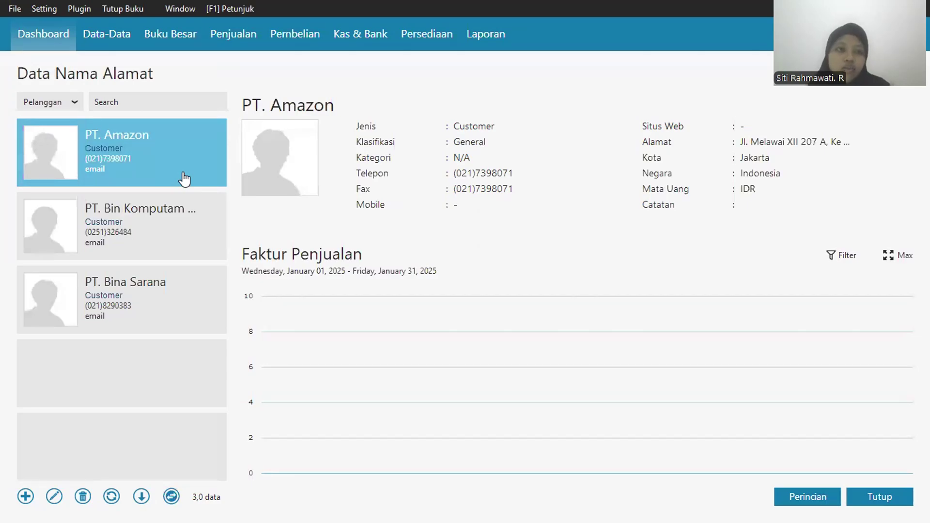
- Show only vendors in the name and address list and examine the PT. Centrin record's general data and payment terms
{"action": "left_click", "coordinate": [76, 107]}
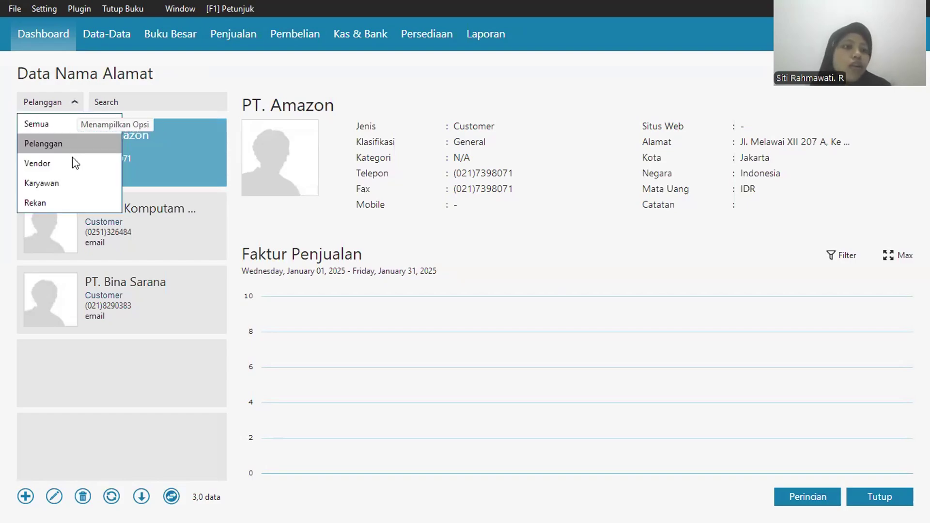
{"action": "left_click", "coordinate": [72, 159]}
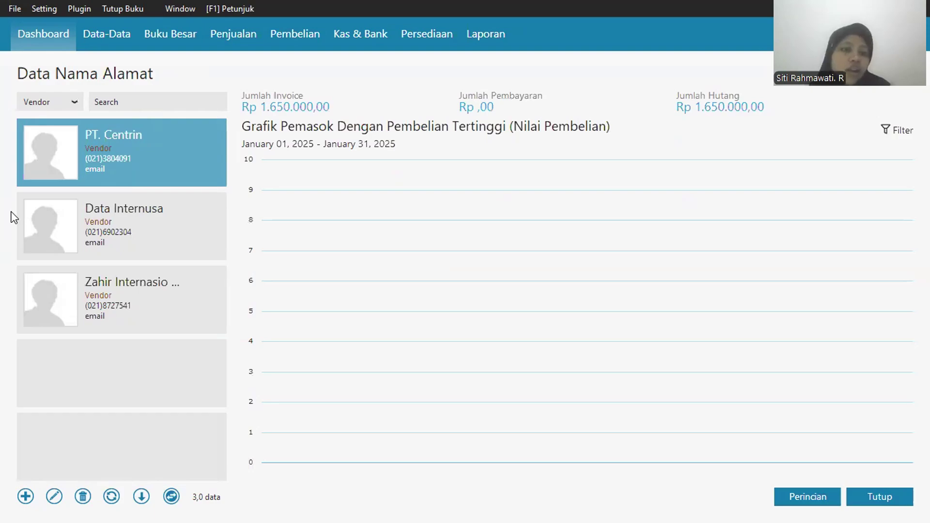
{"action": "double_click", "coordinate": [209, 116]}
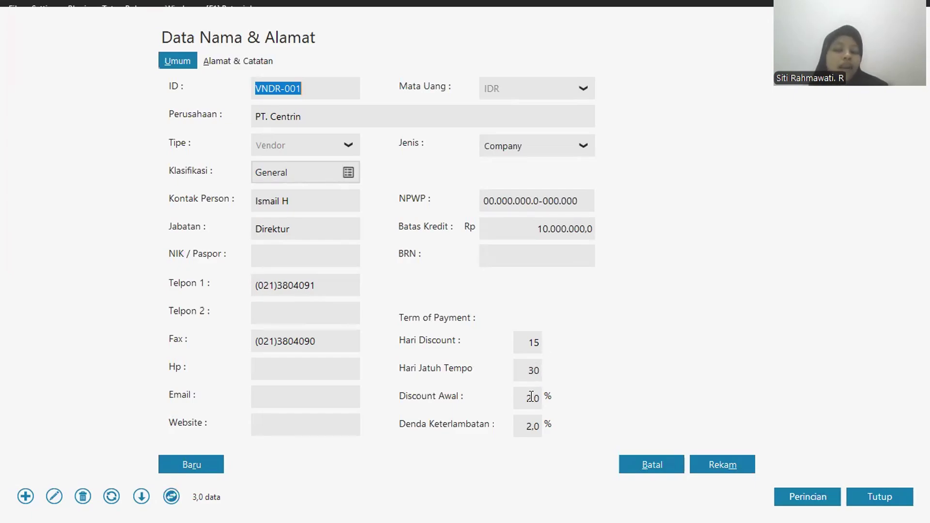
{"action": "left_click", "coordinate": [711, 466]}
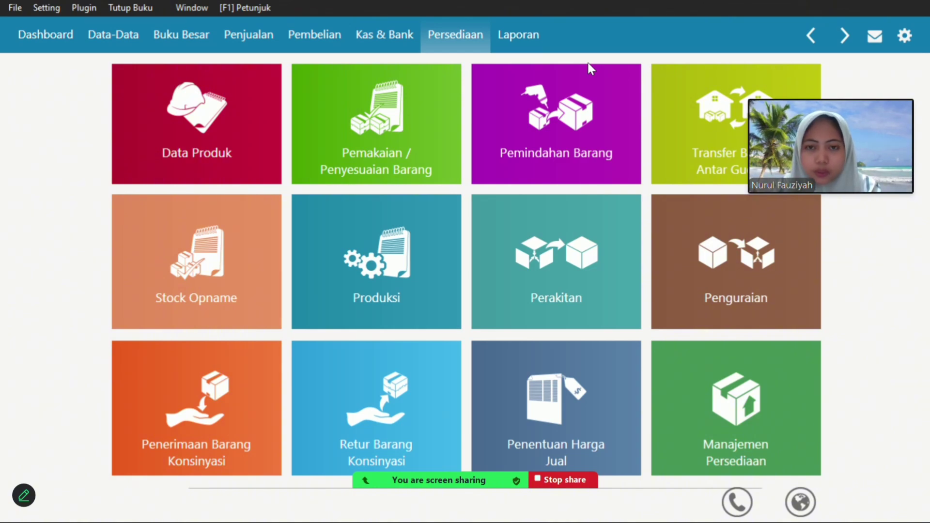
- Create a product with item code CSD-760E and the description Sony CSD-760 50X CD-ROM
{"action": "left_click", "coordinate": [219, 148]}
{"action": "left_click", "coordinate": [32, 481]}
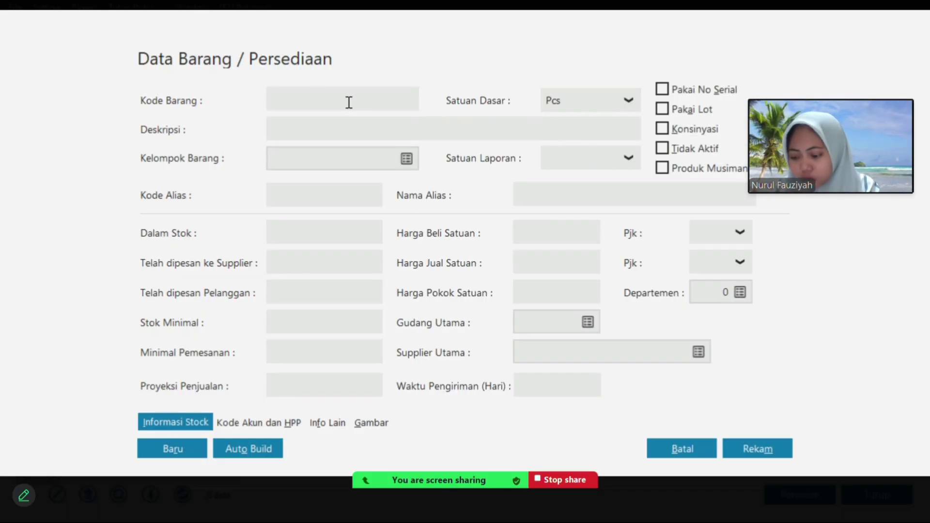
{"action": "type", "text": "CS"}
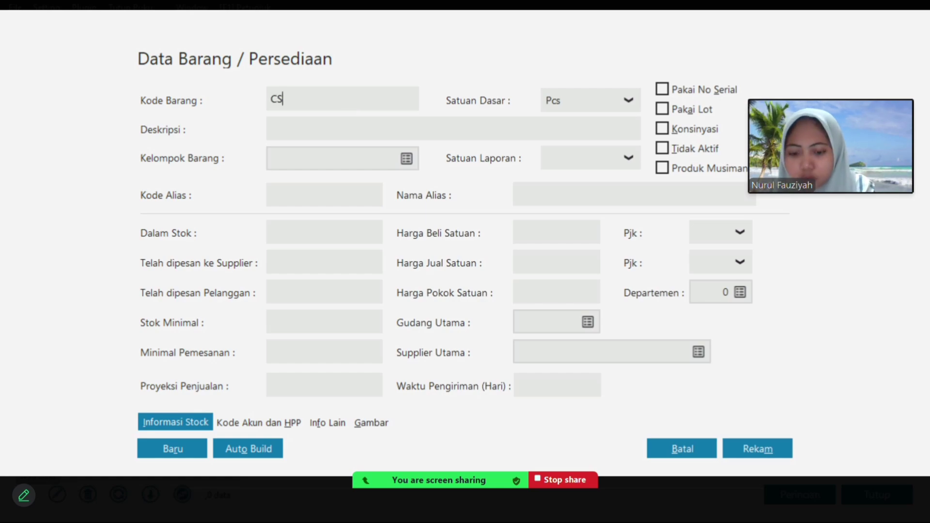
{"action": "type", "text": "D-760E"}
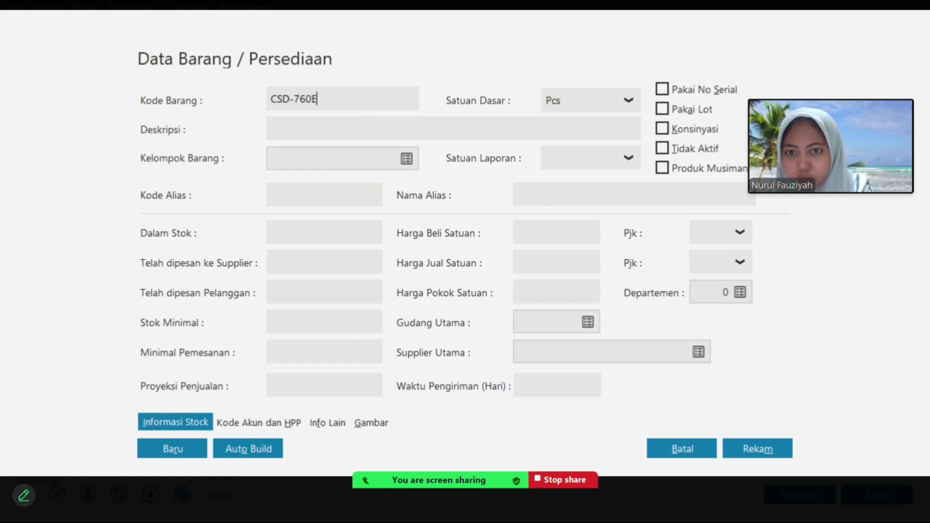
{"action": "left_click", "coordinate": [284, 127]}
{"action": "type", "text": "Sony C"}
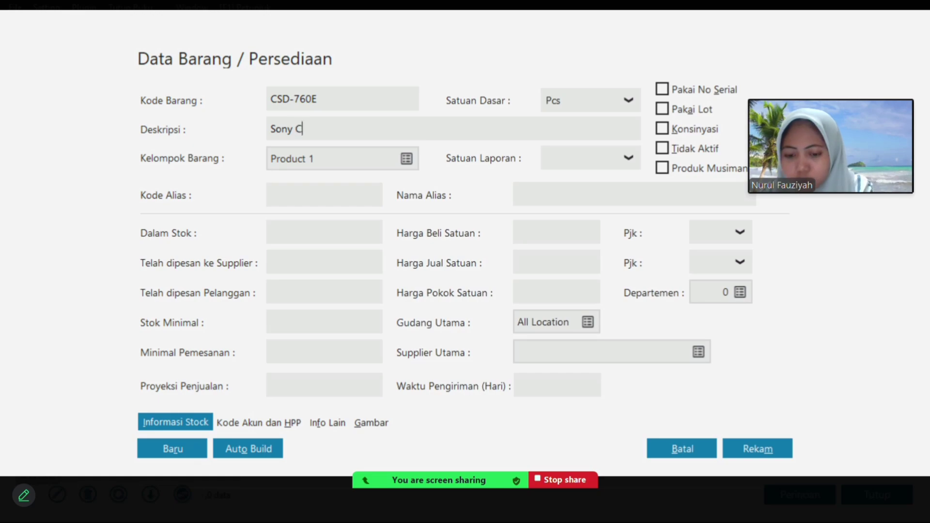
{"action": "type", "text": "SD-760"}
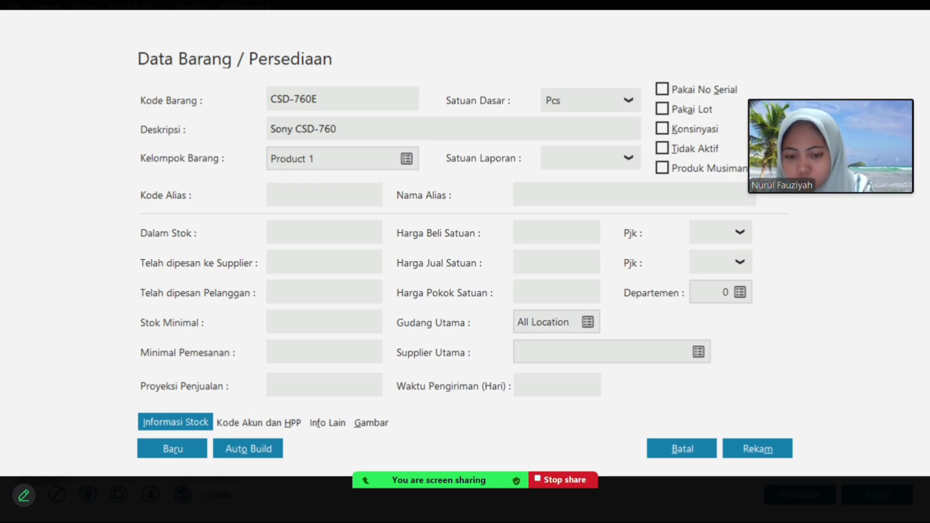
{"action": "type", "text": " 50X CD-ROM"}
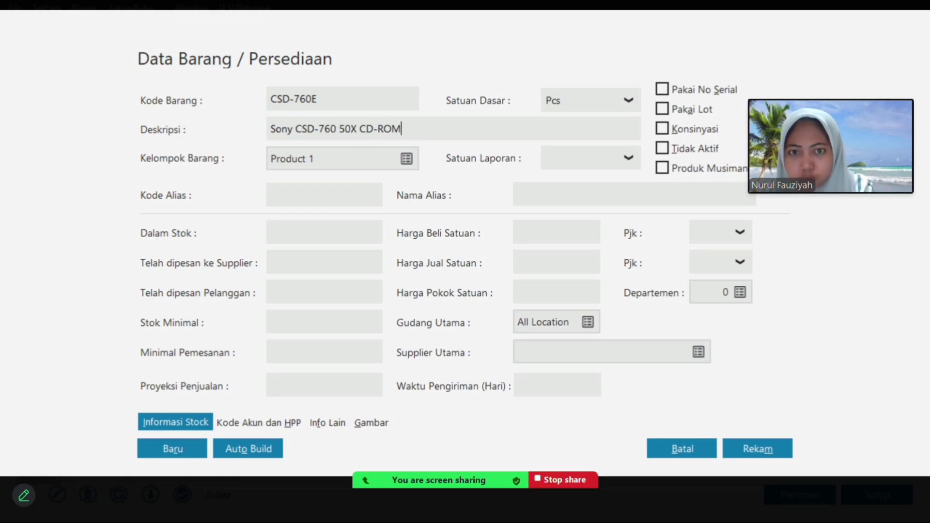
- Start another new product with item code DX17F and the description MAG DX17F 17 NI Color Mark
{"action": "left_click", "coordinate": [179, 455]}
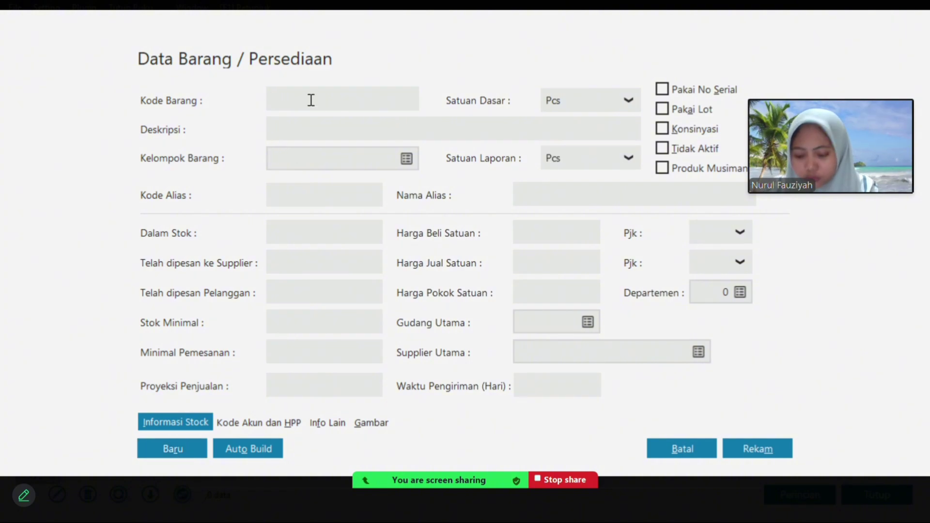
{"action": "type", "text": "DX17F"}
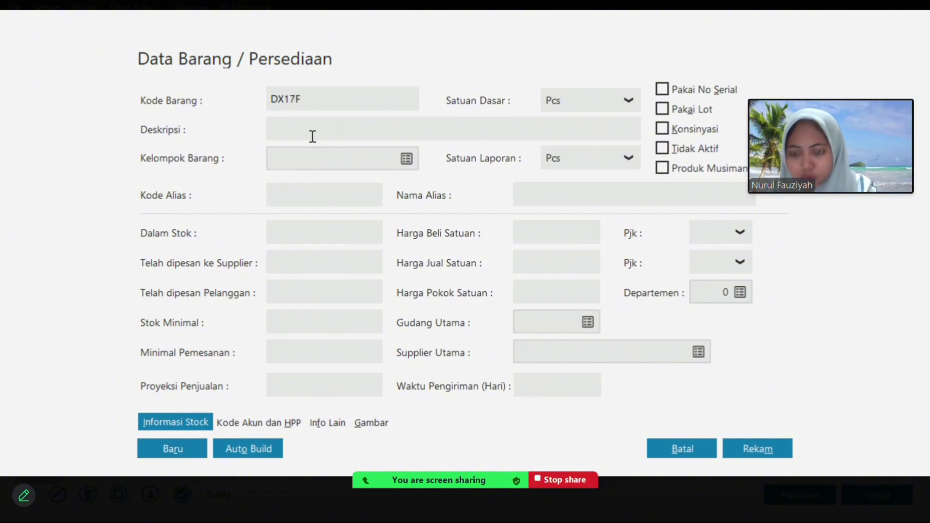
{"action": "left_click", "coordinate": [312, 132]}
{"action": "type", "text": "MAG DX17F"}
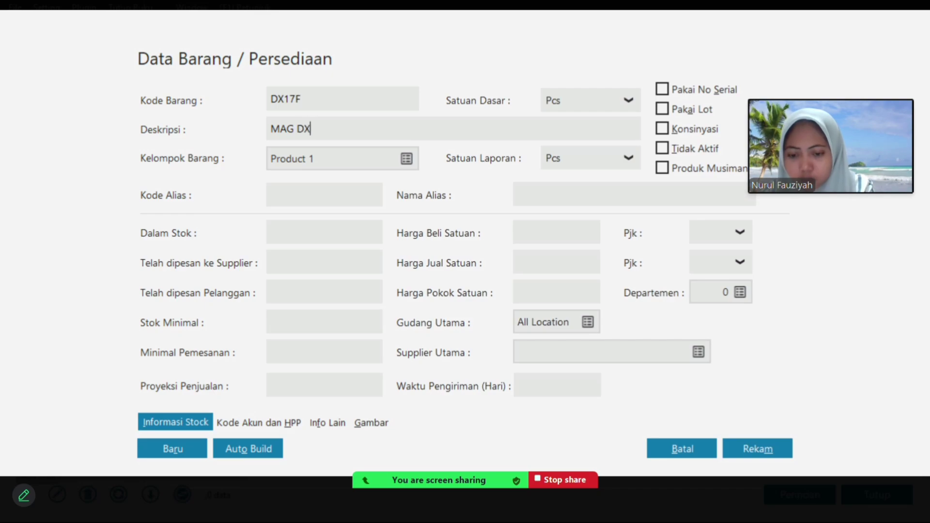
{"action": "type", "text": " 17 NI Color Mark"}
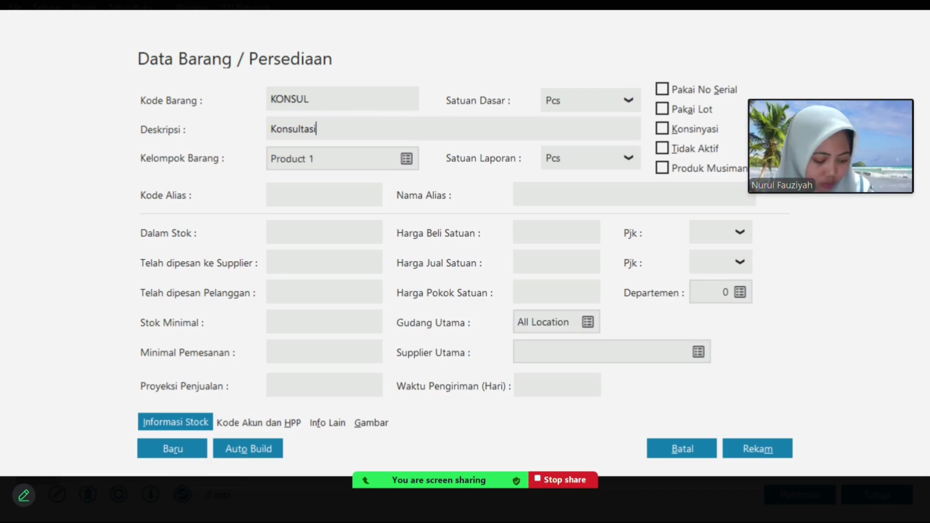
- Create a product with item code S2120XL and the description Diamond Stealth 64 PCI
{"action": "type", "text": "P"}
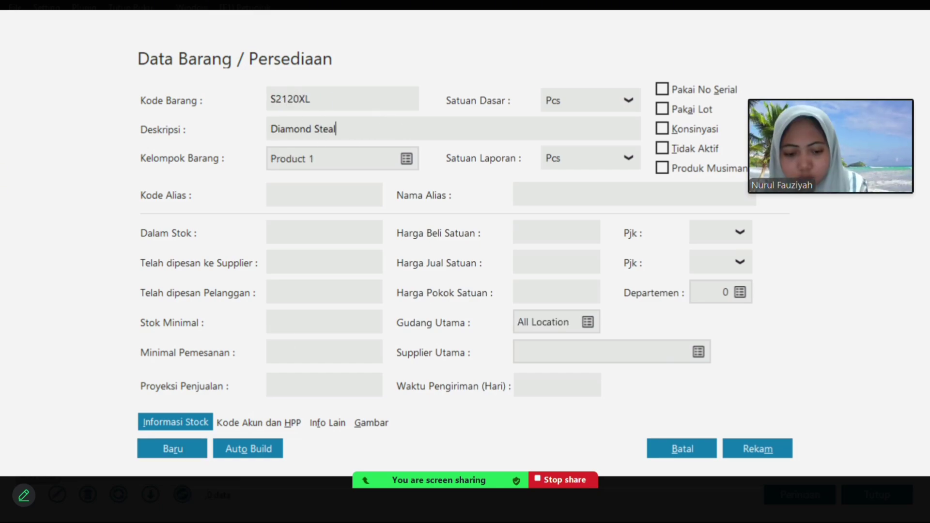
{"action": "type", "text": "64 PCI"}
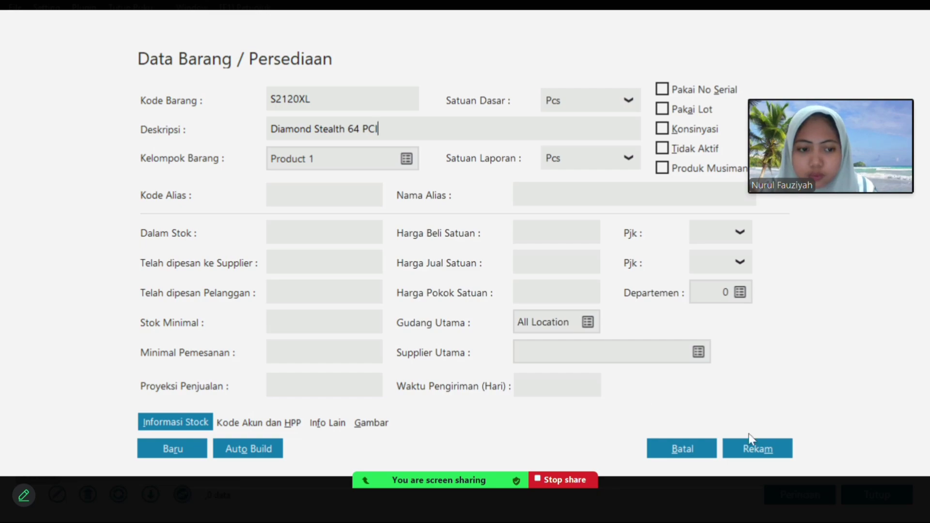
{"action": "left_click", "coordinate": [774, 457]}
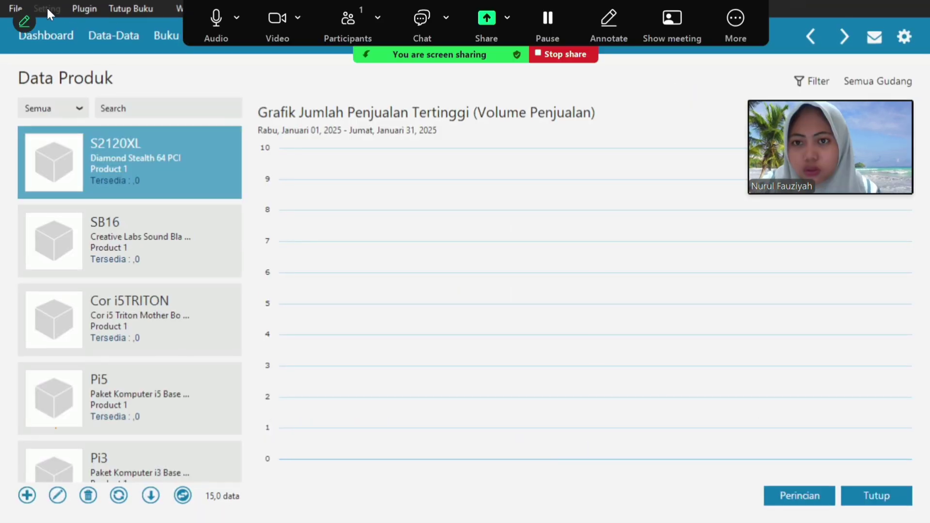
- Record the opening inventory balance of item CSD-760E in the Head Quarter warehouse with stock 15 and unit cost 175000 IDR
{"action": "left_click", "coordinate": [47, 7]}
{"action": "mouse_move", "coordinate": [95, 74]}
{"action": "left_click", "coordinate": [201, 127]}
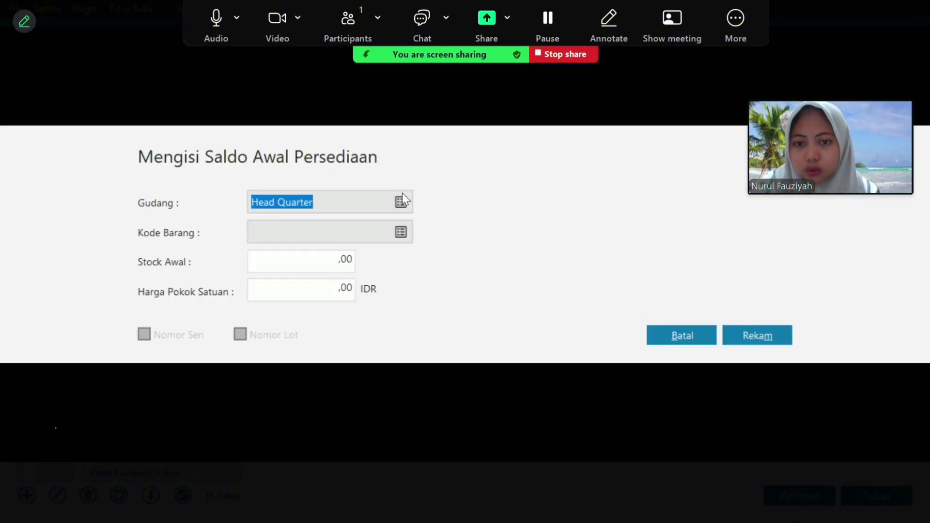
{"action": "left_click", "coordinate": [401, 232]}
{"action": "double_click", "coordinate": [356, 165]}
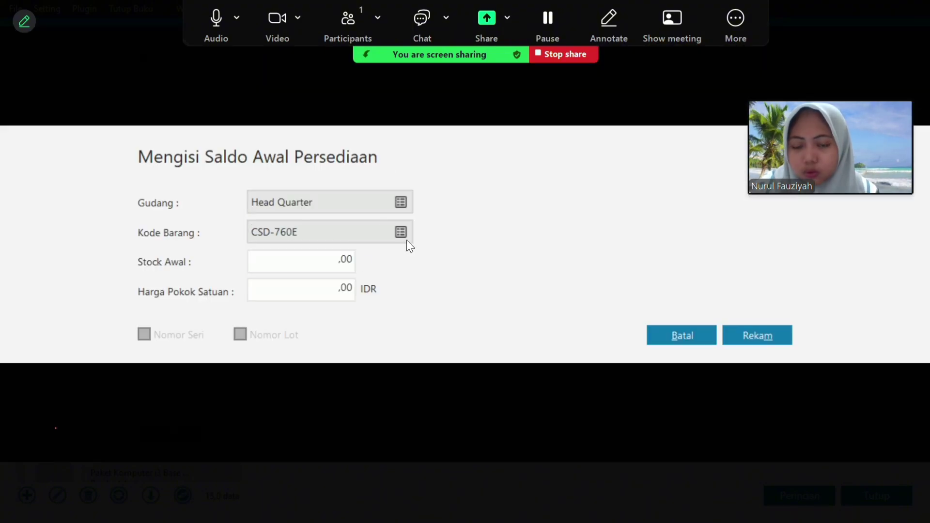
{"action": "left_click", "coordinate": [341, 261]}
{"action": "type", "text": "15"}
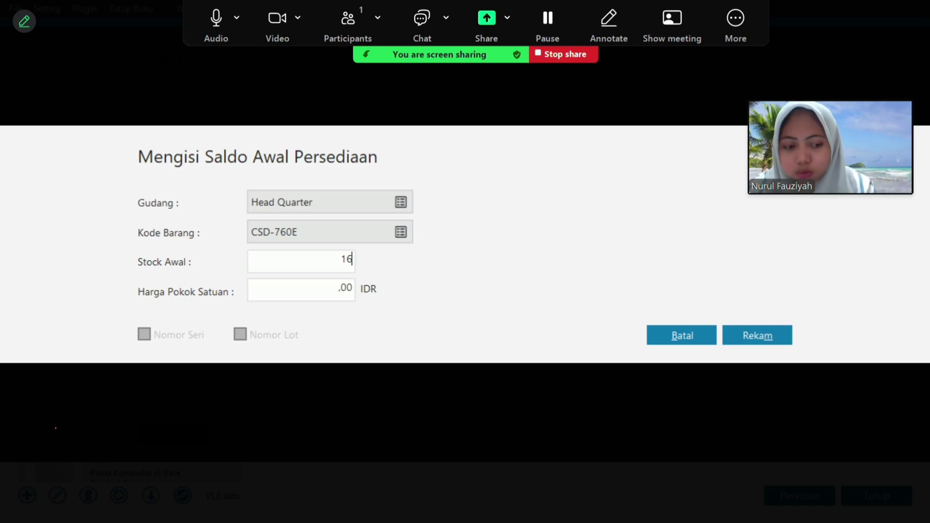
{"action": "left_click", "coordinate": [340, 290]}
{"action": "type", "text": "175.000"}
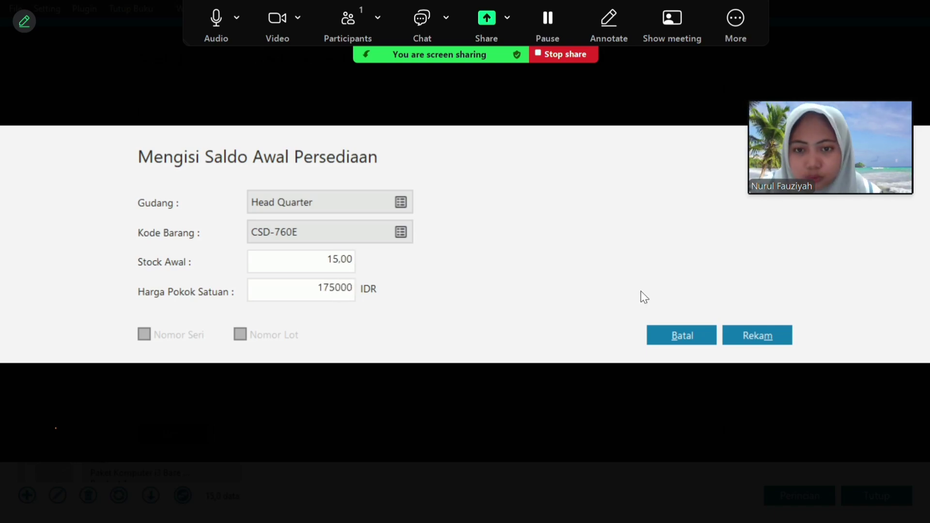
{"action": "left_click", "coordinate": [757, 335]}
- Record the opening inventory balance of item DX17F in the Head Quarter warehouse with stock 5 and unit cost 500000 IDR
{"action": "left_click", "coordinate": [178, 436]}
{"action": "left_click", "coordinate": [401, 232]}
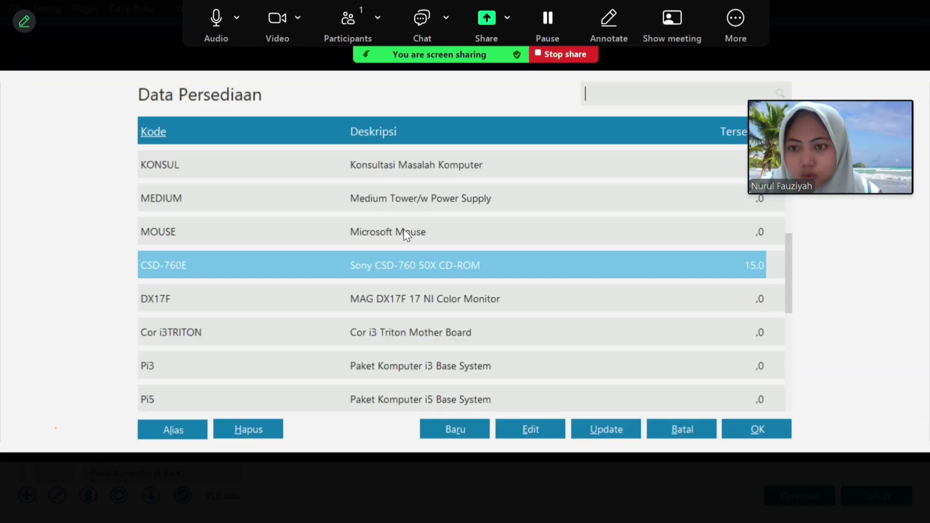
{"action": "double_click", "coordinate": [388, 299]}
{"action": "left_click", "coordinate": [355, 257]}
{"action": "type", "text": "5"}
{"action": "left_click", "coordinate": [344, 291]}
{"action": "type", "text": "500000"}
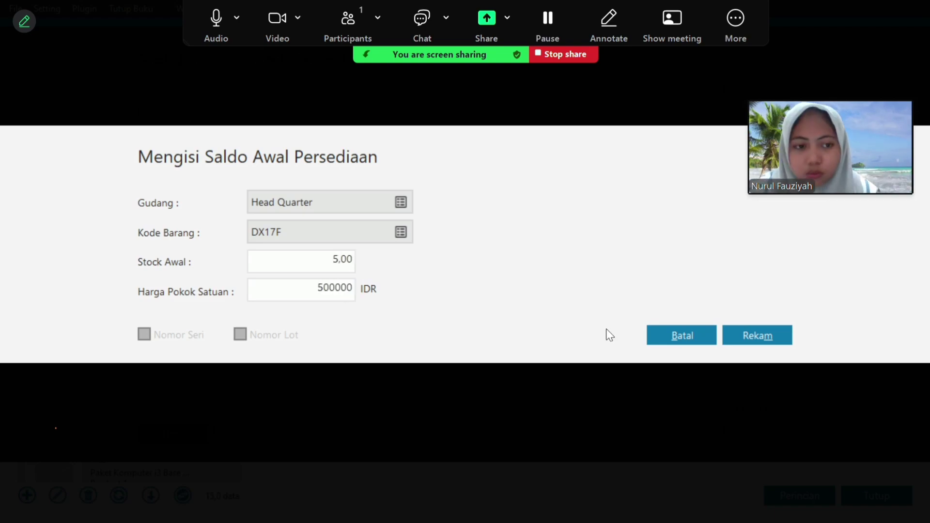
{"action": "left_click", "coordinate": [758, 335]}
- Close the opening inventory balances, accept the ending balance recalculation, and leave the product data list
{"action": "left_click", "coordinate": [174, 436]}
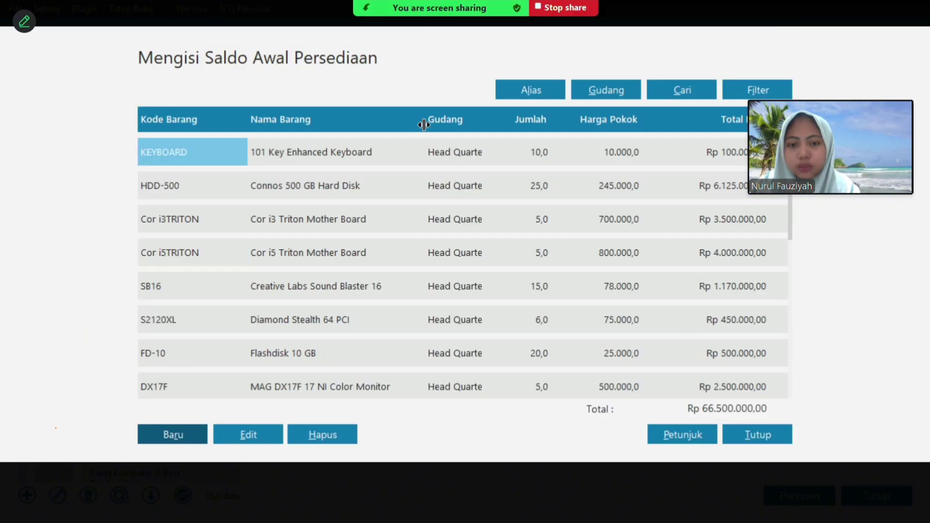
{"action": "left_click", "coordinate": [757, 434]}
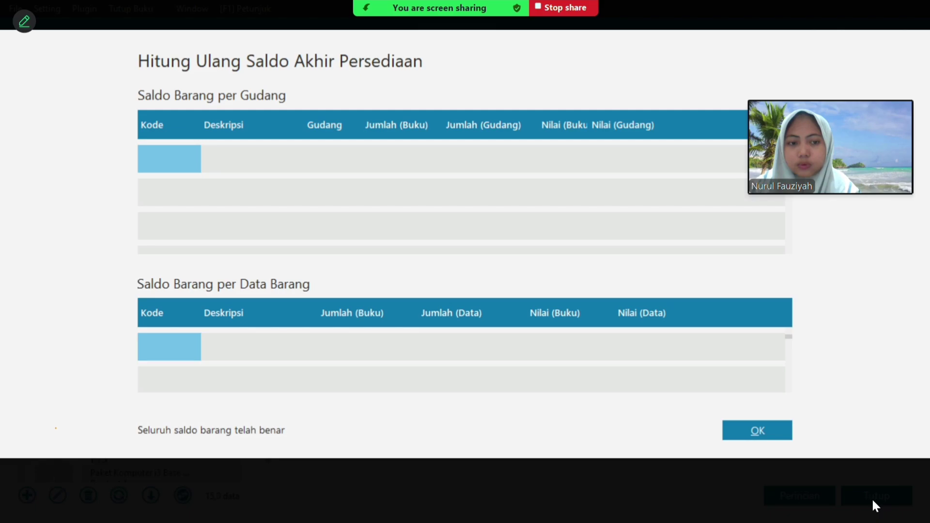
{"action": "left_click", "coordinate": [763, 432]}
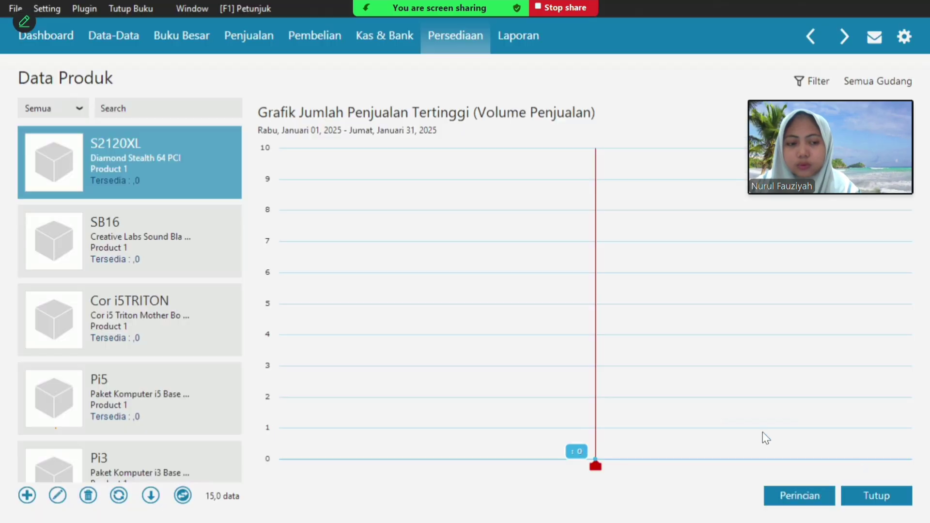
{"action": "left_click", "coordinate": [896, 493]}
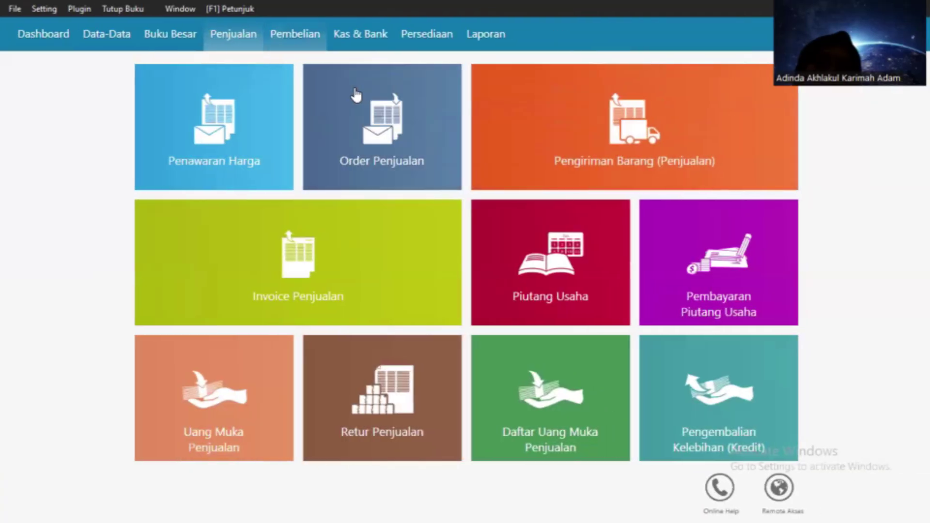
- Start a new purchase invoice for goods received and choose PT. Centrin as the supplier
{"action": "left_click", "coordinate": [294, 34]}
{"action": "mouse_move", "coordinate": [405, 264]}
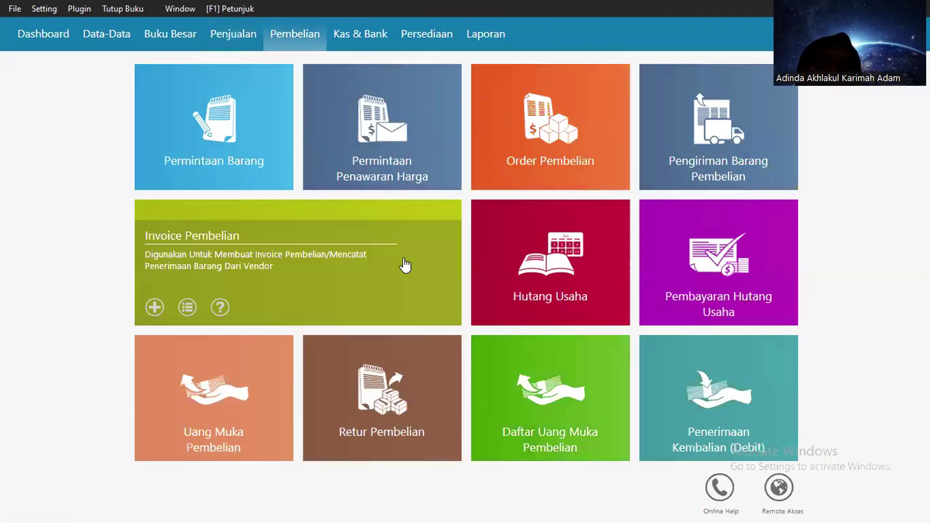
{"action": "left_click", "coordinate": [357, 237]}
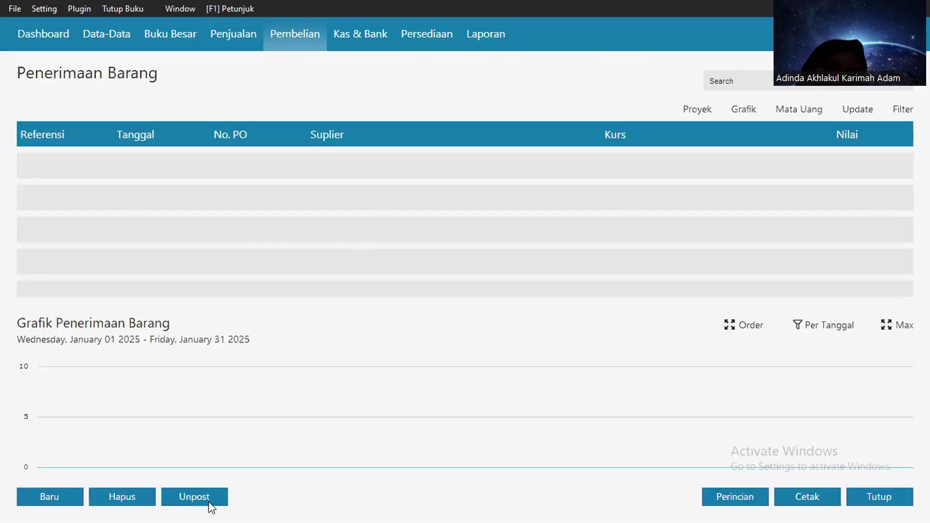
{"action": "left_click", "coordinate": [62, 499]}
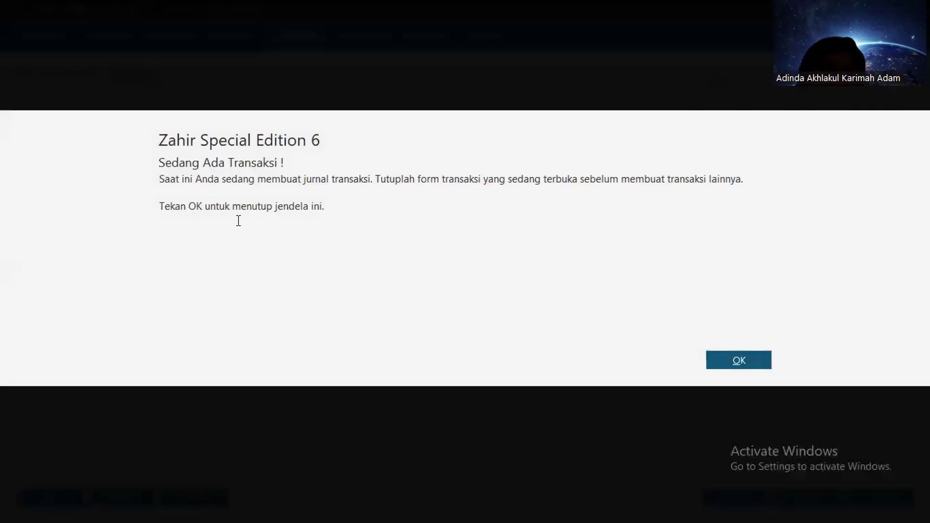
{"action": "left_click", "coordinate": [758, 361]}
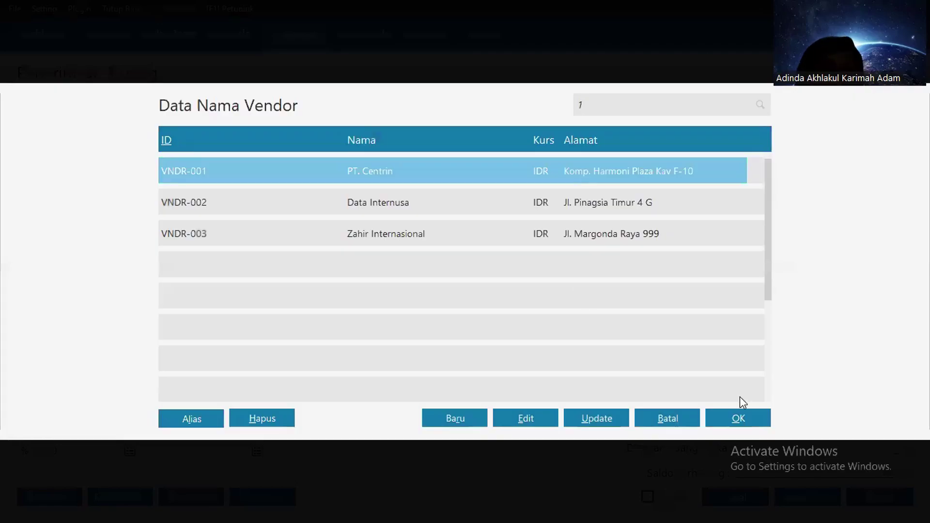
{"action": "left_click", "coordinate": [740, 419]}
- Add item DX17F, MAG DX17F NI Color Monitor, to the purchase invoice with a received quantity of 20
{"action": "left_click", "coordinate": [51, 220]}
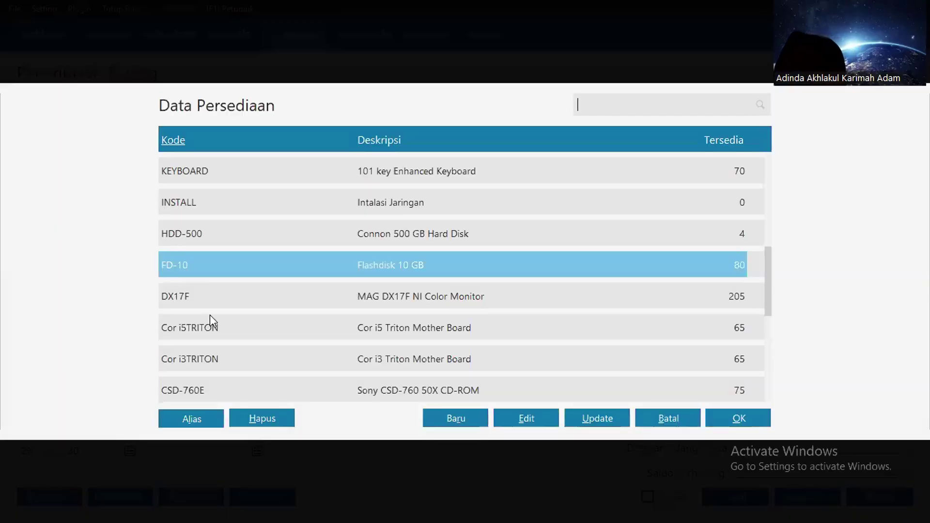
{"action": "left_click", "coordinate": [208, 299]}
{"action": "left_click", "coordinate": [726, 415]}
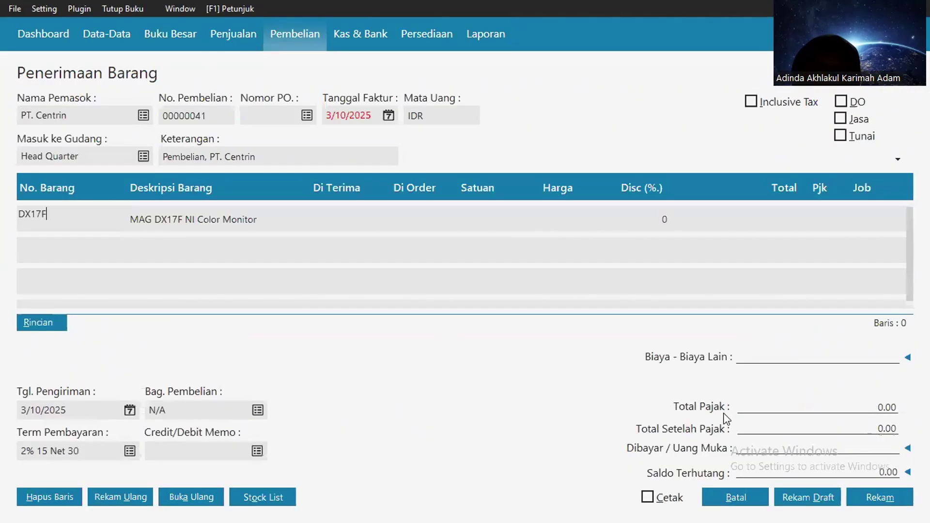
{"action": "left_click", "coordinate": [310, 217]}
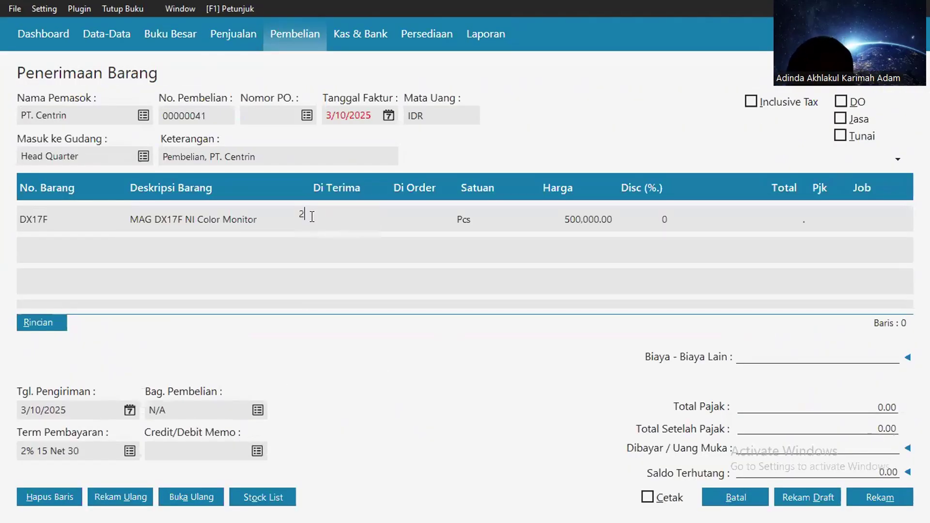
{"action": "type", "text": "20"}
{"action": "left_click", "coordinate": [768, 218]}
- Apply Value Added Tax (VAT) to the DX17F line and record the purchase invoice
{"action": "left_click", "coordinate": [831, 220]}
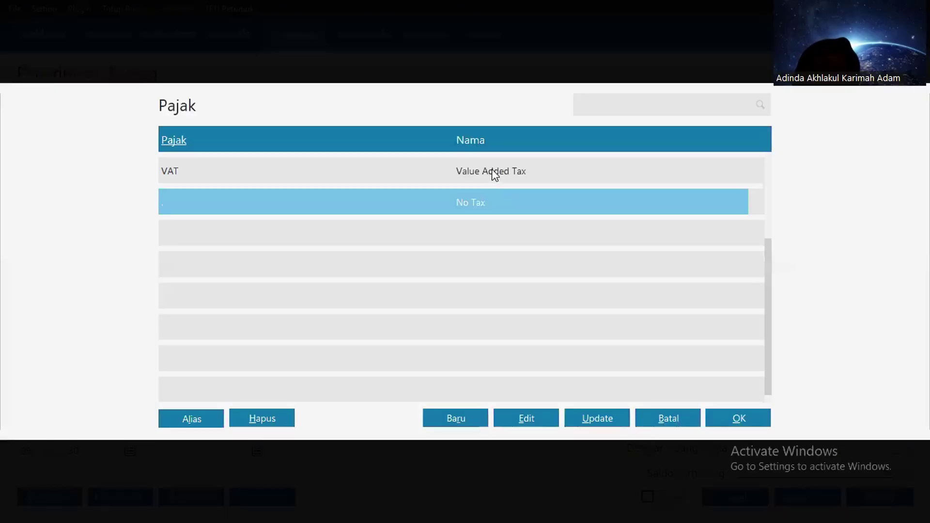
{"action": "left_click", "coordinate": [493, 170]}
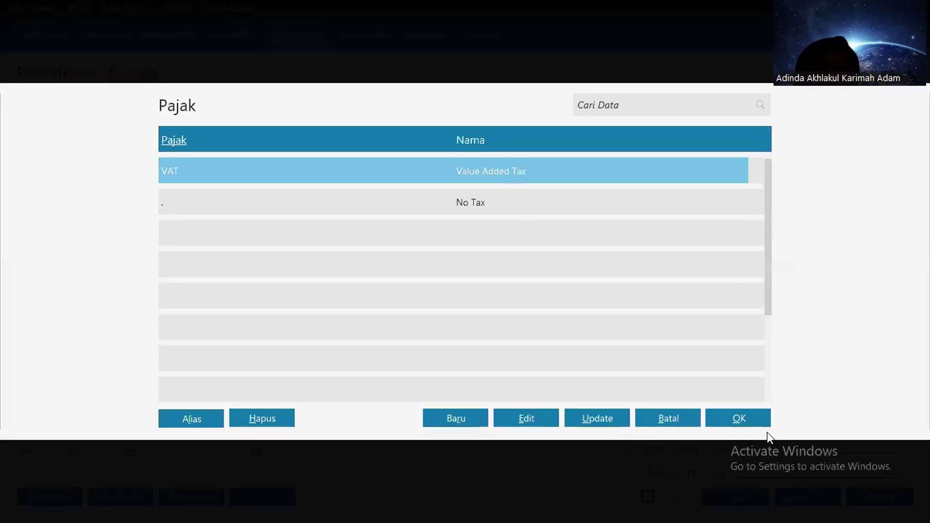
{"action": "left_click", "coordinate": [741, 412]}
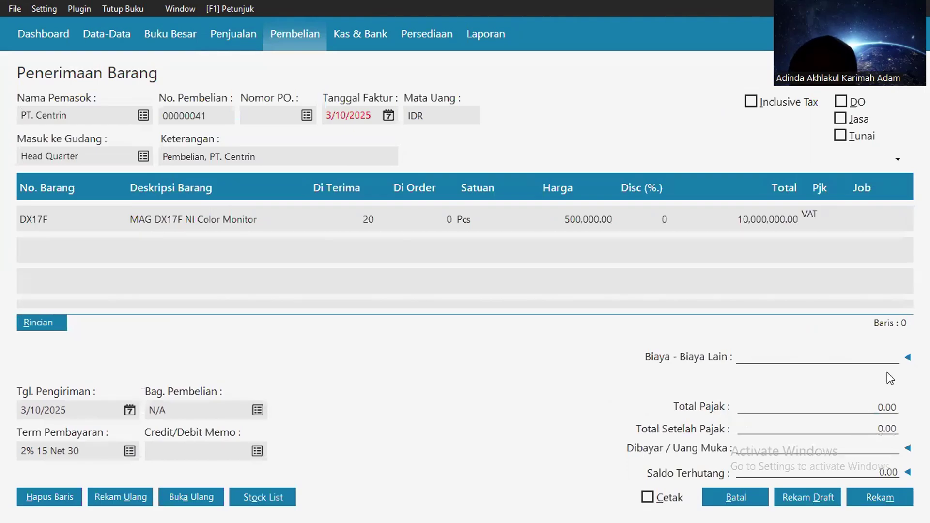
{"action": "left_click", "coordinate": [881, 497]}
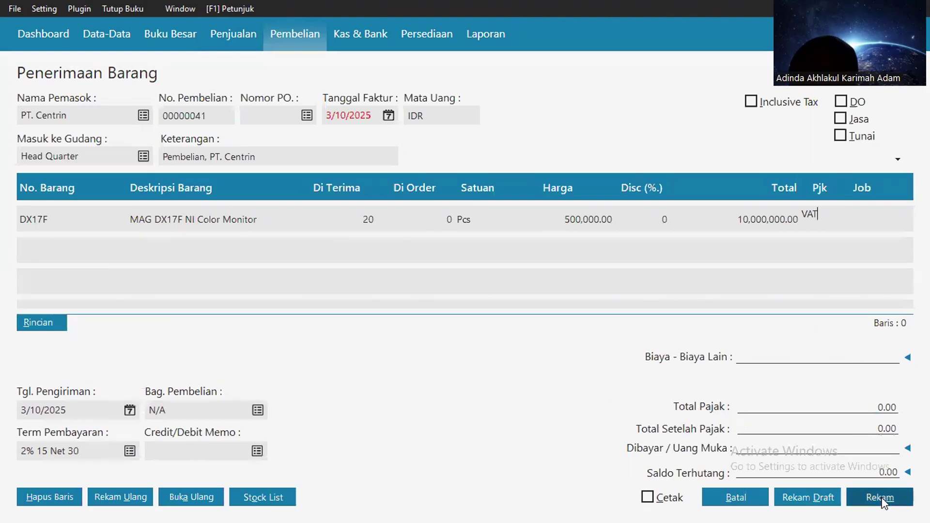
- Record a purchase invoice from PT. Centrin for item FD-10, Flashdisk 10 GB, with a received quantity of 20
{"action": "left_click", "coordinate": [145, 116]}
{"action": "left_click", "coordinate": [718, 416]}
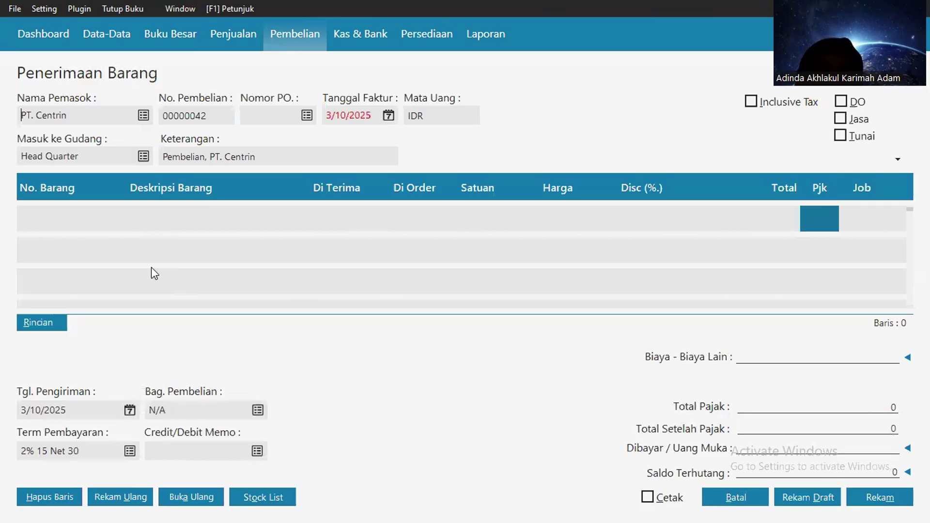
{"action": "double_click", "coordinate": [37, 216]}
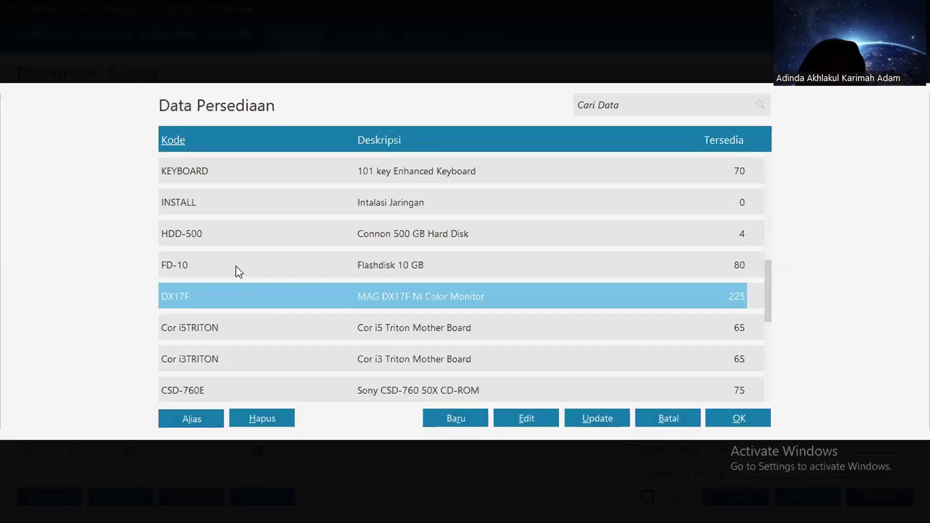
{"action": "left_click", "coordinate": [239, 266]}
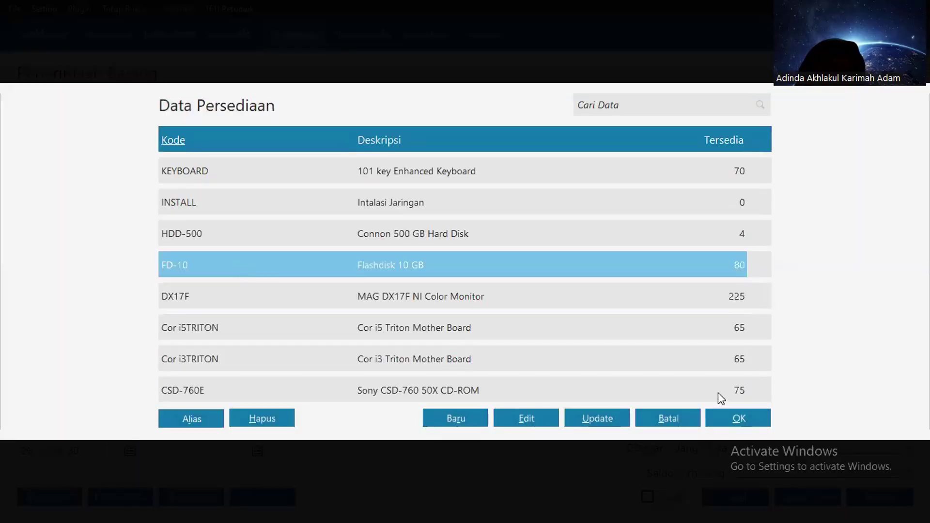
{"action": "left_click", "coordinate": [728, 416]}
{"action": "left_click", "coordinate": [318, 217]}
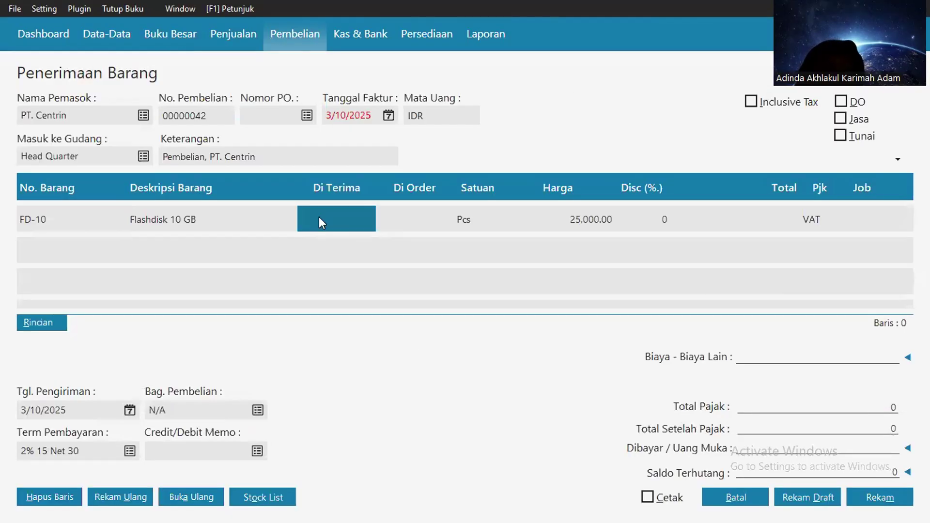
{"action": "type", "text": "20"}
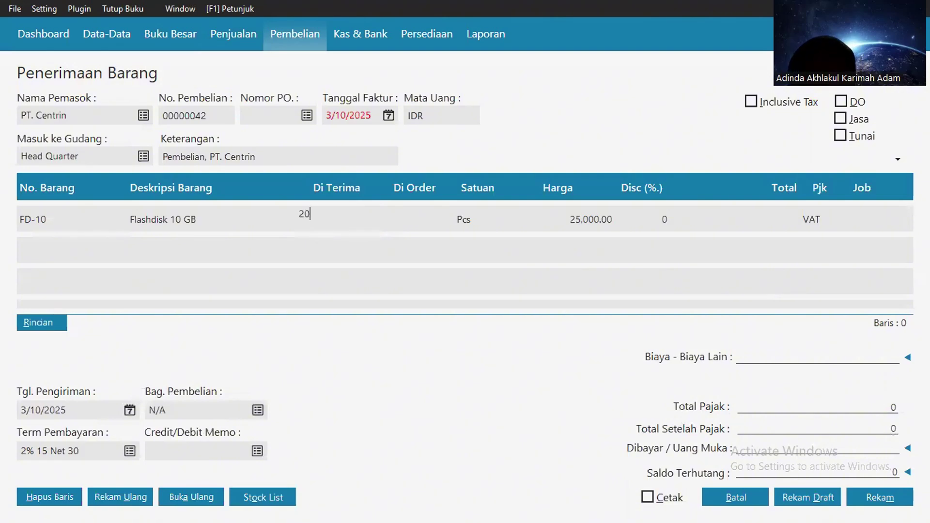
{"action": "left_click", "coordinate": [733, 217]}
{"action": "left_click", "coordinate": [873, 502]}
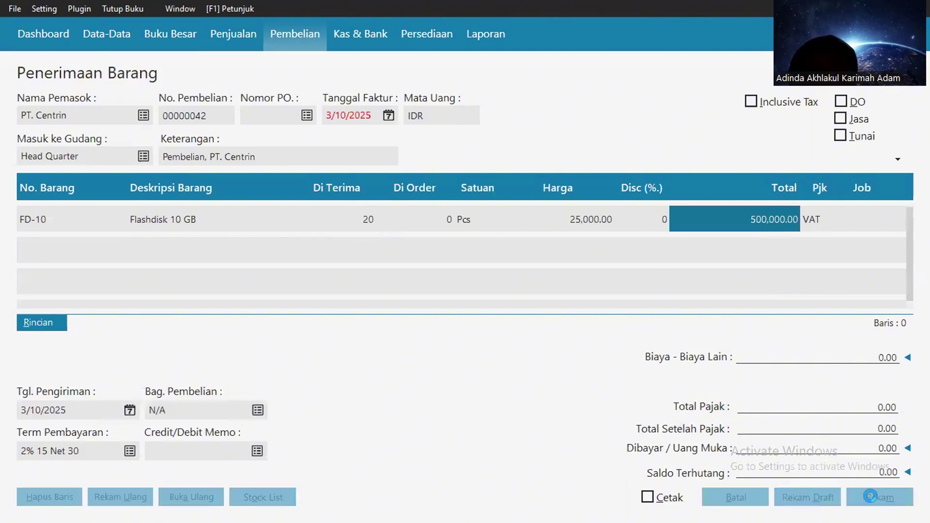
- Start a purchase invoice from PT. Centrin and add item KEYBOARD, 101 key Enhanced Keyboard, with a received quantity of 20
{"action": "left_click", "coordinate": [144, 115]}
{"action": "left_click", "coordinate": [755, 423]}
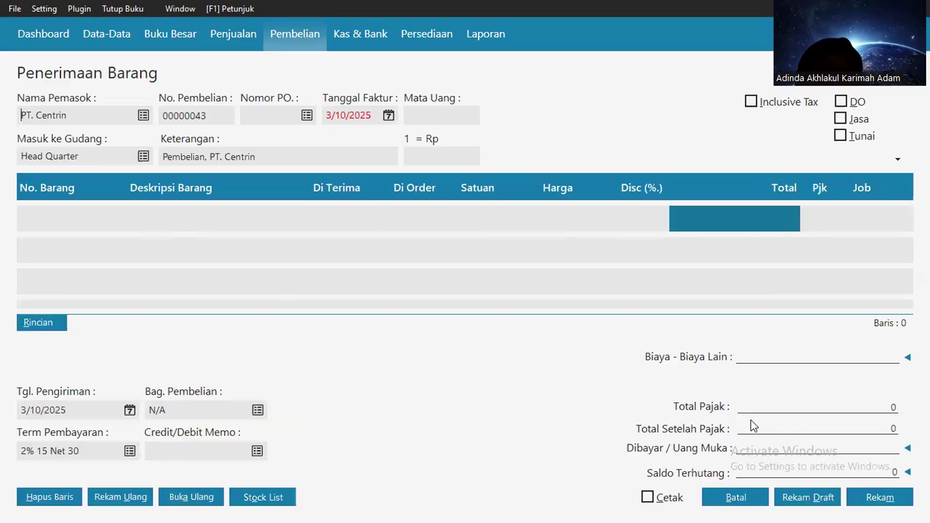
{"action": "double_click", "coordinate": [30, 222]}
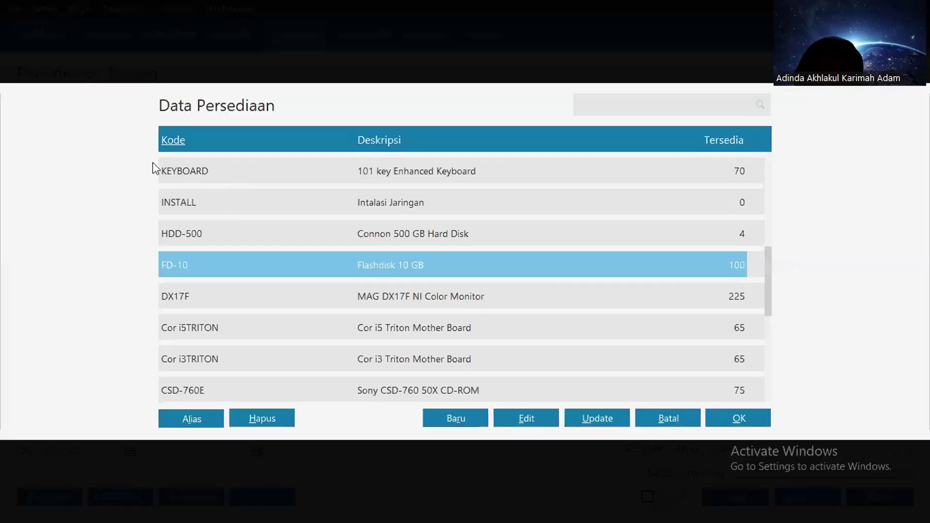
{"action": "left_click", "coordinate": [173, 169]}
{"action": "left_click", "coordinate": [743, 418]}
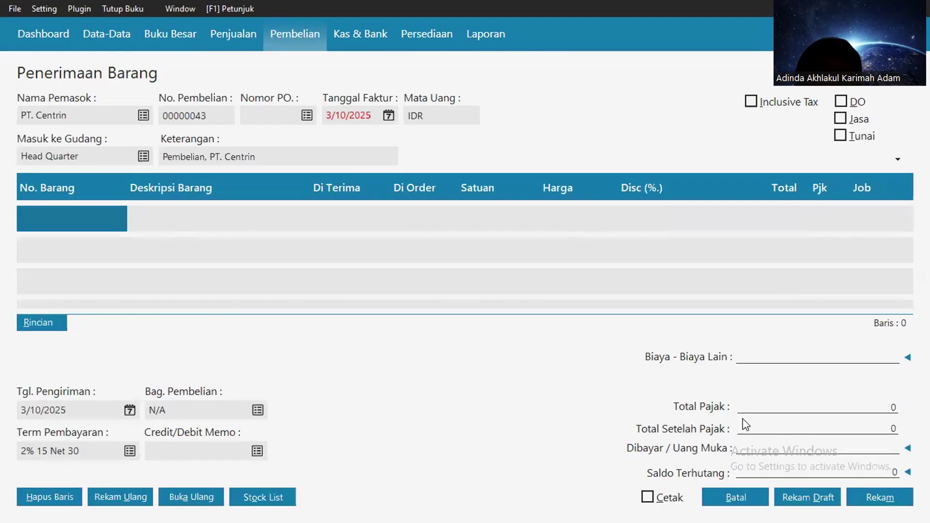
{"action": "left_click", "coordinate": [322, 218]}
{"action": "left_click", "coordinate": [319, 211]}
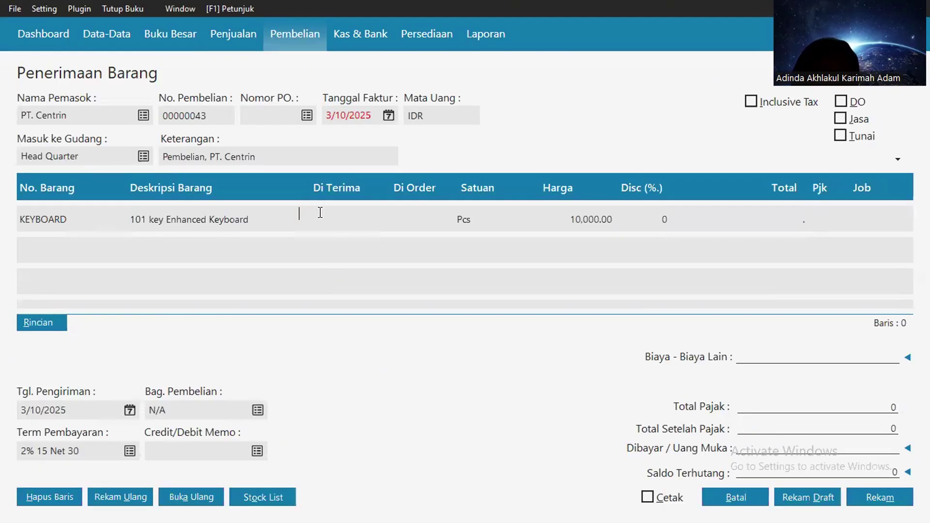
{"action": "type", "text": "20"}
- Set the KEYBOARD line to No Tax and record the purchase invoice despite its date falling after the accounting period
{"action": "left_click", "coordinate": [760, 214]}
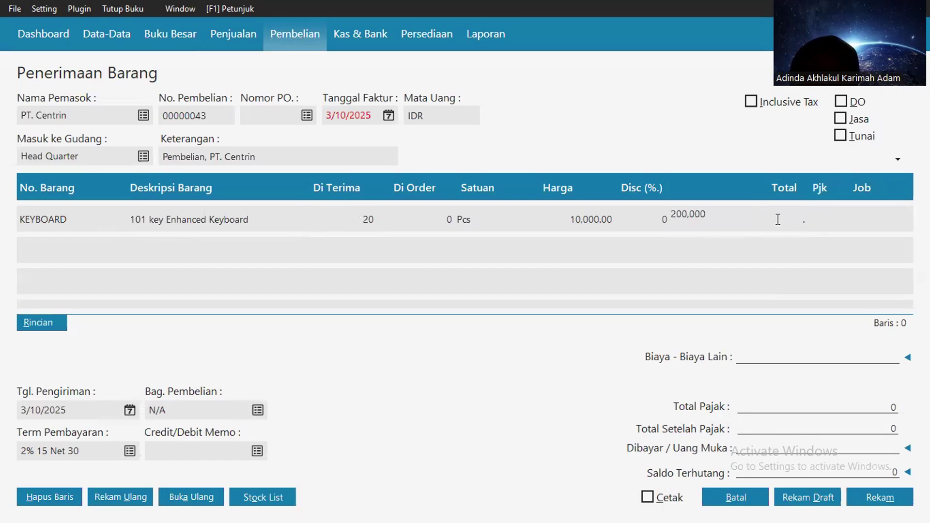
{"action": "left_click", "coordinate": [830, 217]}
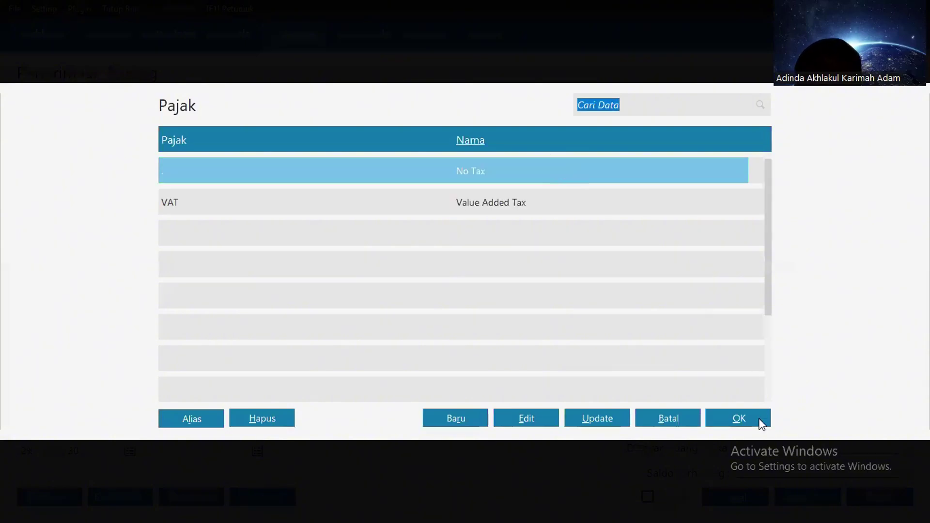
{"action": "left_click", "coordinate": [762, 425]}
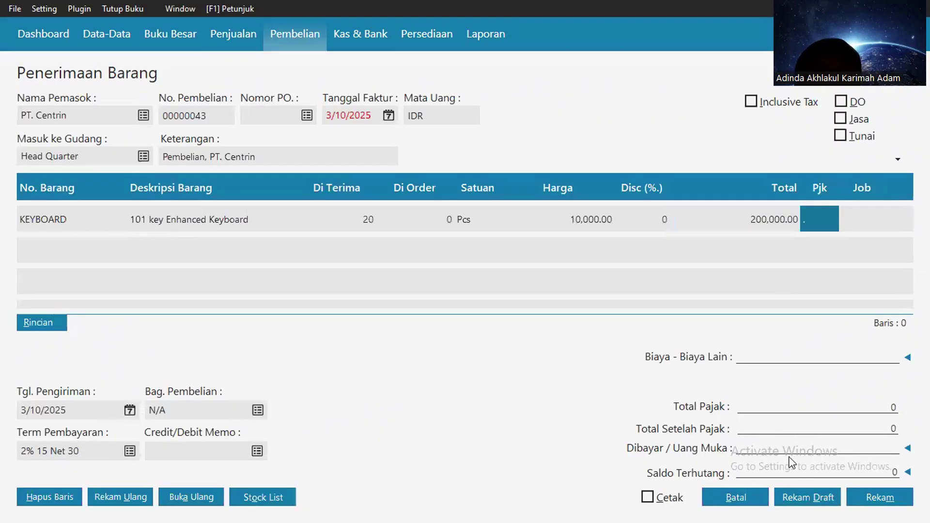
{"action": "left_click", "coordinate": [865, 496]}
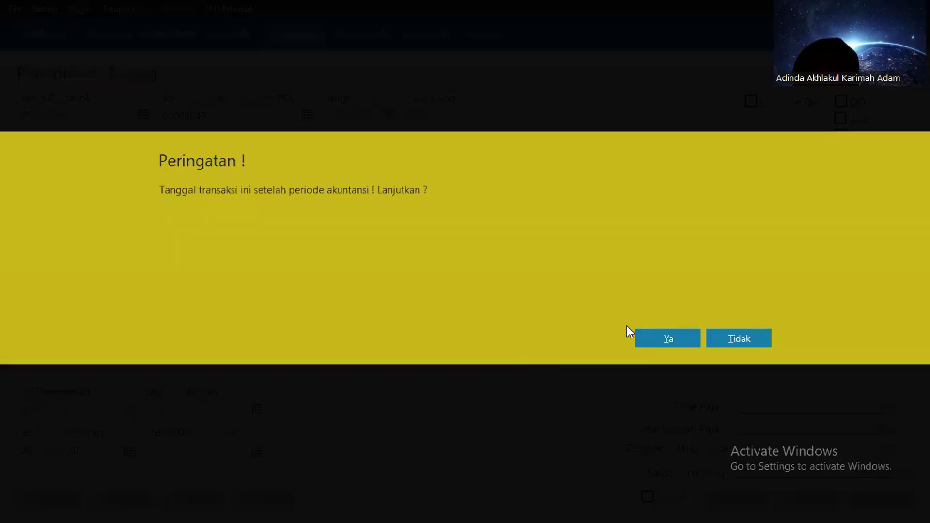
{"action": "left_click", "coordinate": [667, 336]}
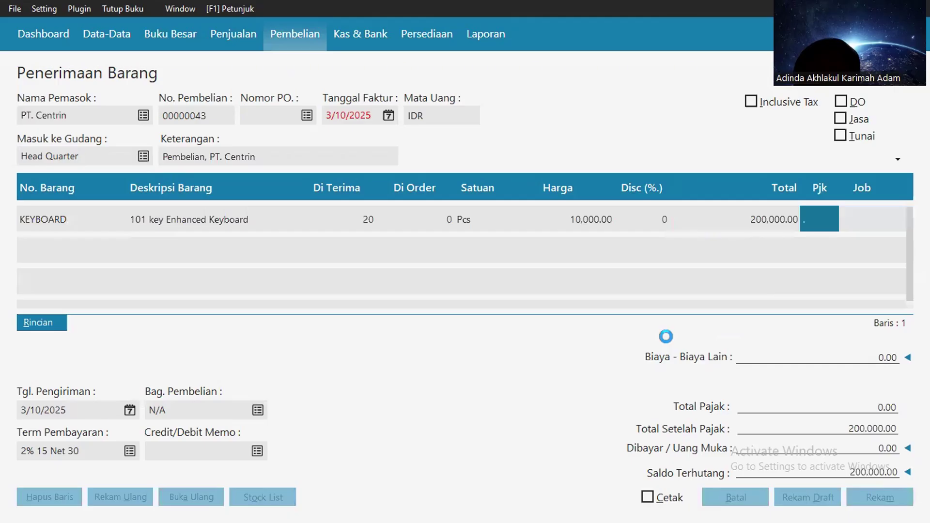
- Start another PT. Centrin purchase invoice and add item Cor i3TRITON, Cor i3 Triton Mother Board, with a received quantity of 20
{"action": "left_click", "coordinate": [144, 115]}
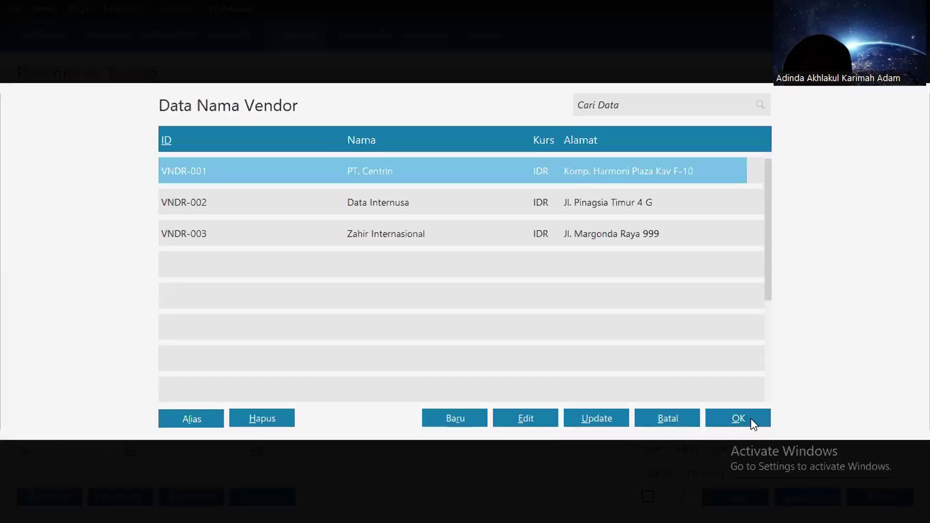
{"action": "left_click", "coordinate": [739, 418]}
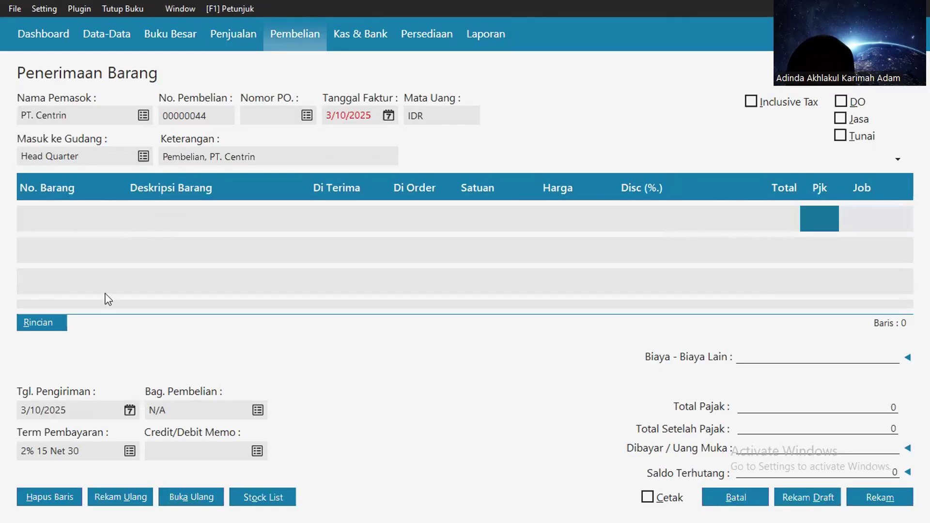
{"action": "double_click", "coordinate": [41, 217]}
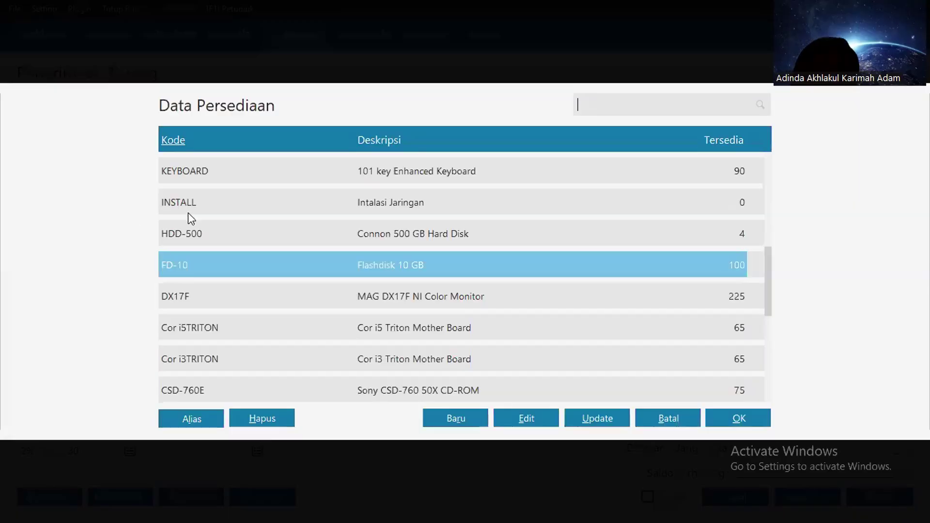
{"action": "left_click", "coordinate": [248, 357]}
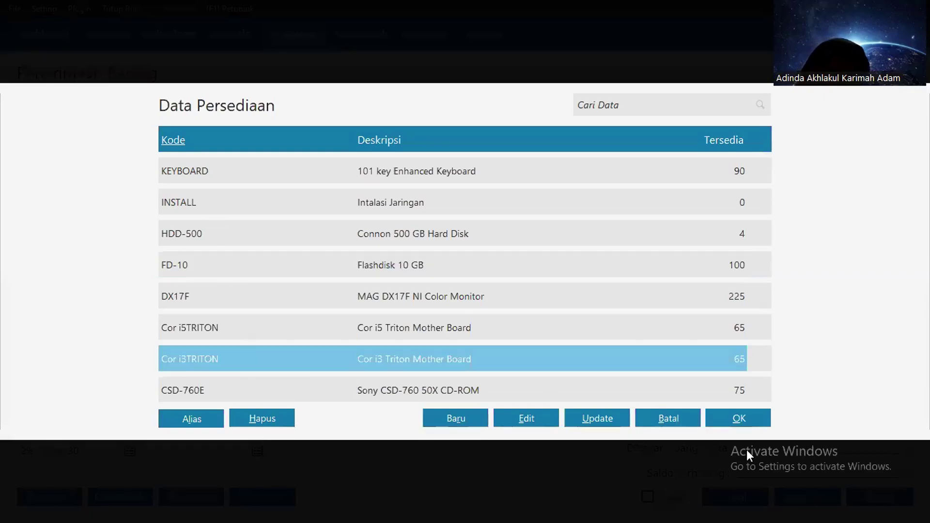
{"action": "left_click", "coordinate": [741, 422]}
{"action": "left_click", "coordinate": [322, 218]}
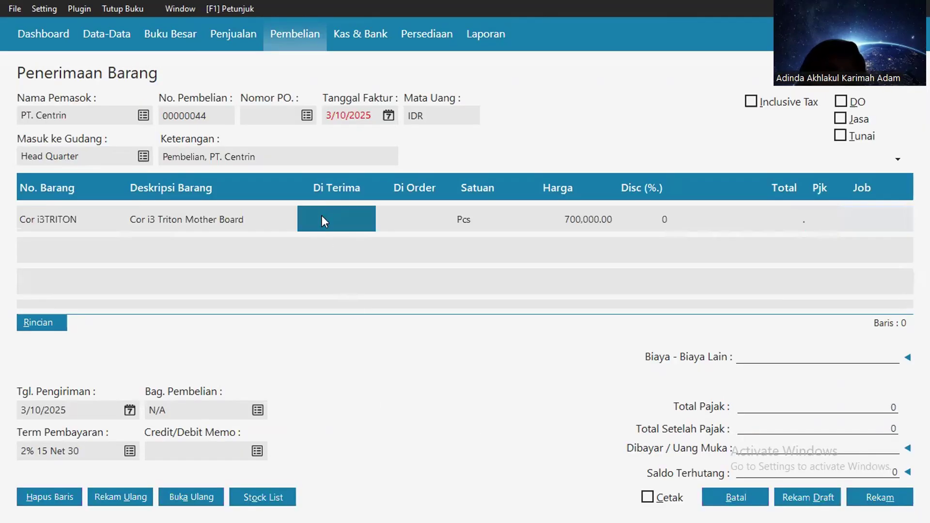
{"action": "left_click", "coordinate": [321, 216]}
{"action": "type", "text": "20"}
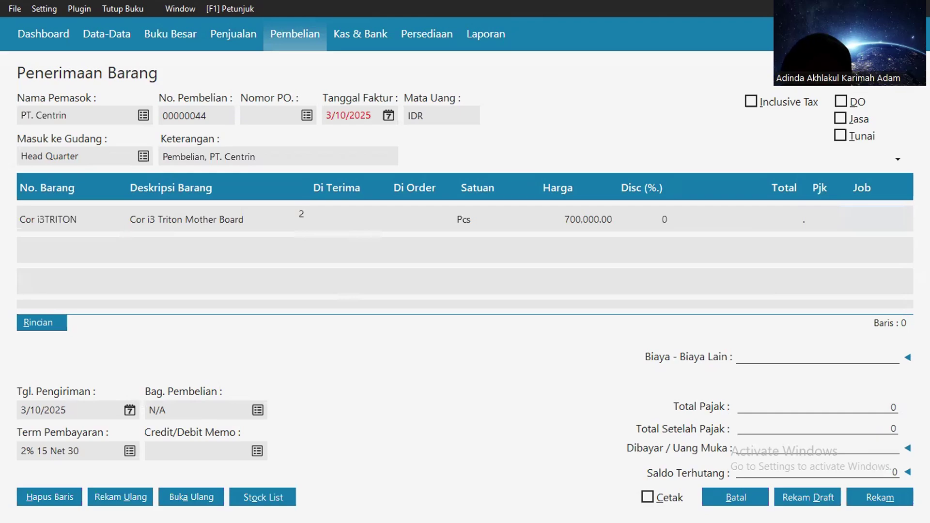
- Apply Value Added Tax (VAT) to the Cor i3TRITON line and record the purchase invoice
{"action": "left_click", "coordinate": [775, 222]}
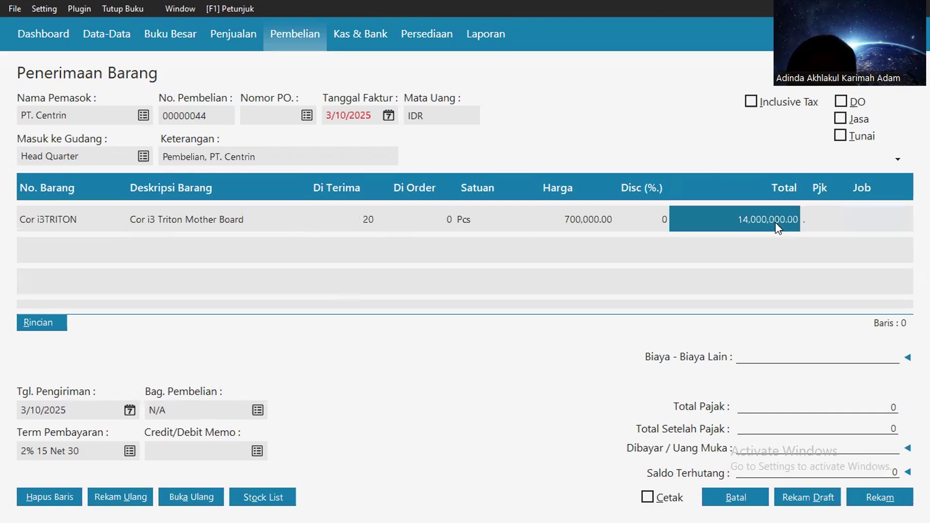
{"action": "left_click", "coordinate": [812, 221]}
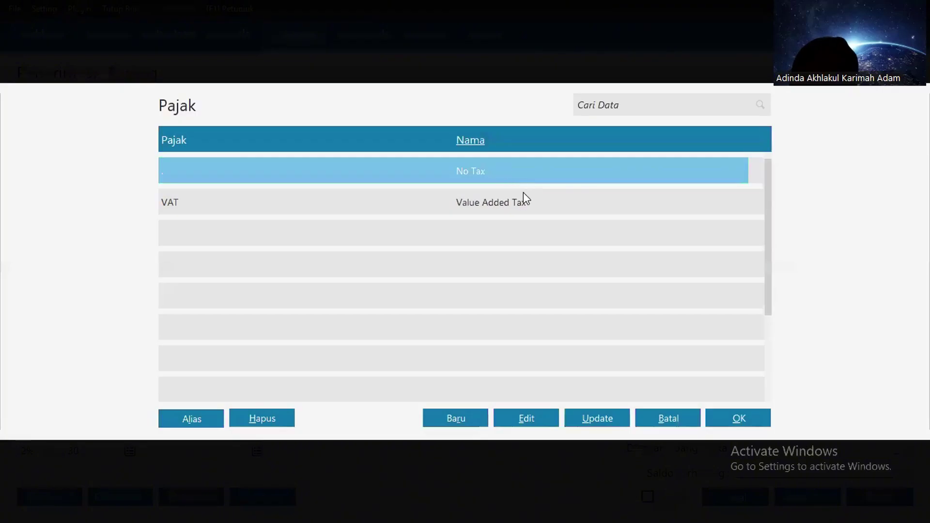
{"action": "left_click", "coordinate": [523, 201]}
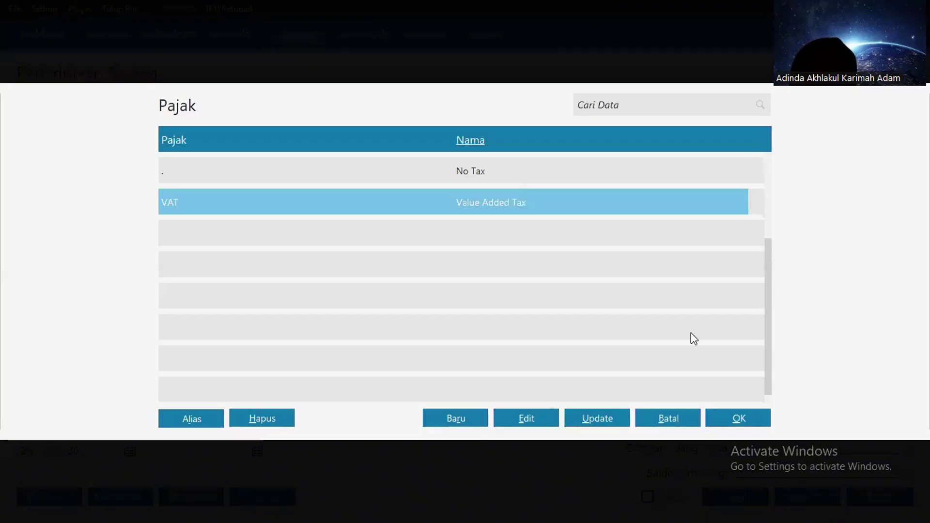
{"action": "left_click", "coordinate": [737, 416]}
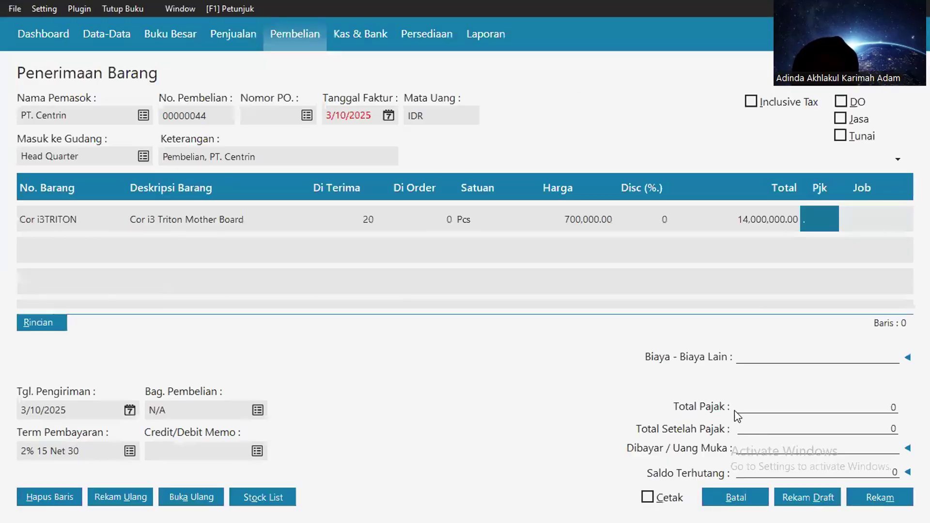
{"action": "left_click", "coordinate": [832, 486]}
{"action": "left_click", "coordinate": [670, 344]}
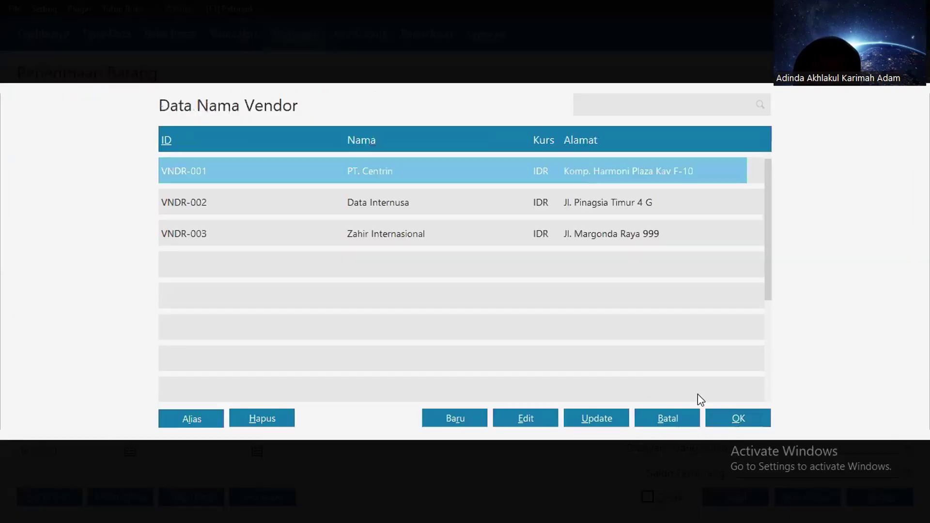
- Choose PT. Centrin for the next purchase invoice and add item Cor i5TRITON, Cor i5 Triton Mother Board, with a received quantity of 20
{"action": "left_click", "coordinate": [731, 414]}
{"action": "left_click", "coordinate": [41, 220]}
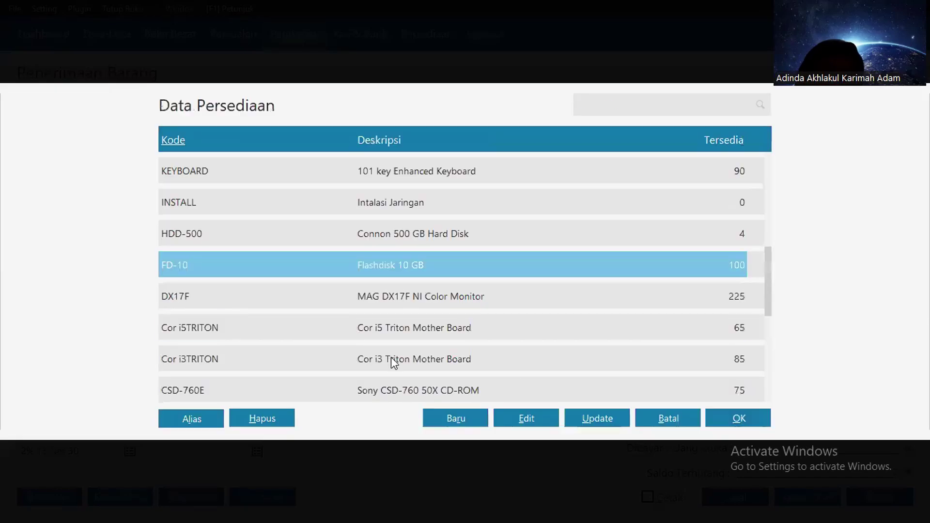
{"action": "left_click", "coordinate": [390, 329]}
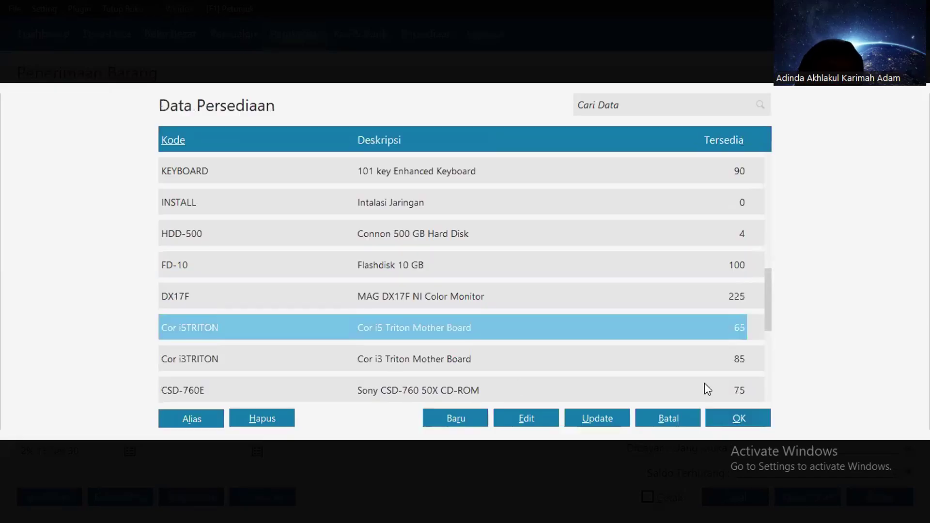
{"action": "left_click", "coordinate": [731, 419]}
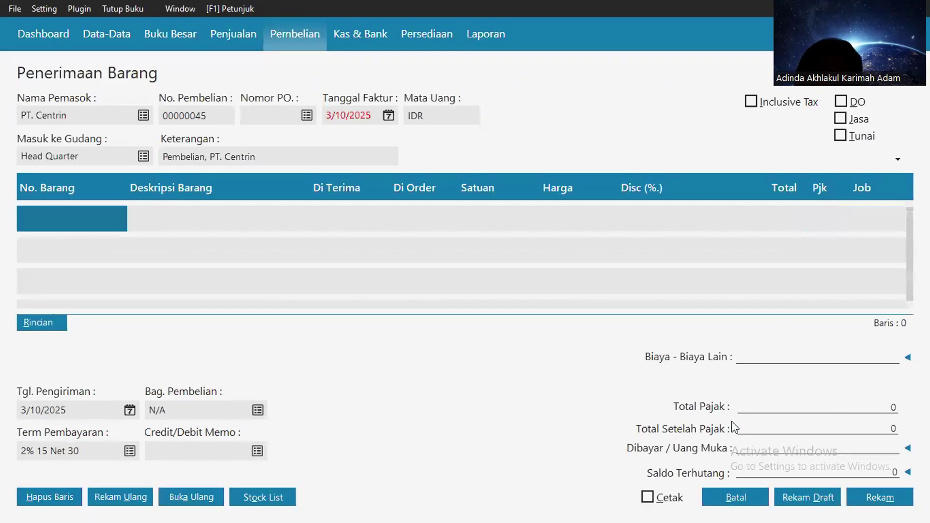
{"action": "left_click", "coordinate": [332, 216]}
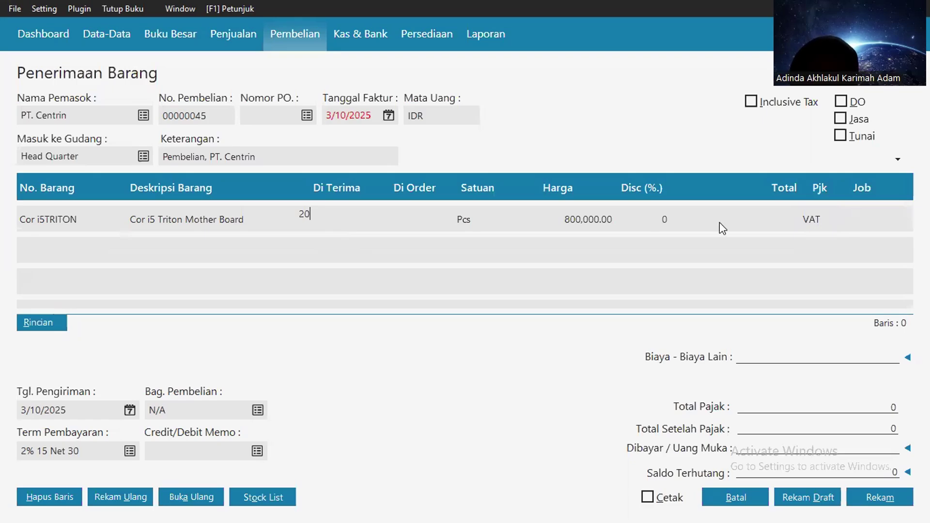
{"action": "key", "text": "Return"}
- Record the Cor i5TRITON purchase invoice and close the goods receipt list
{"action": "left_click", "coordinate": [738, 342]}
{"action": "left_click", "coordinate": [871, 499]}
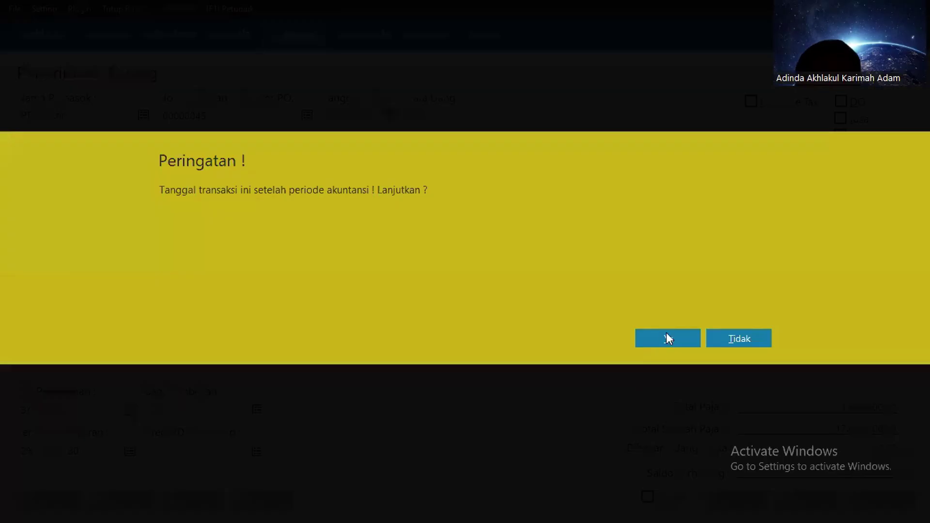
{"action": "left_click", "coordinate": [667, 334]}
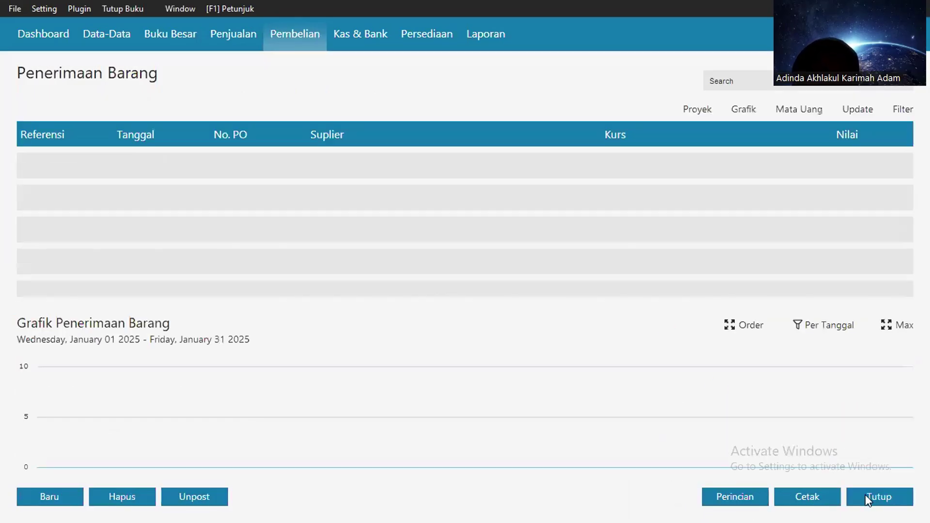
{"action": "left_click", "coordinate": [867, 499]}
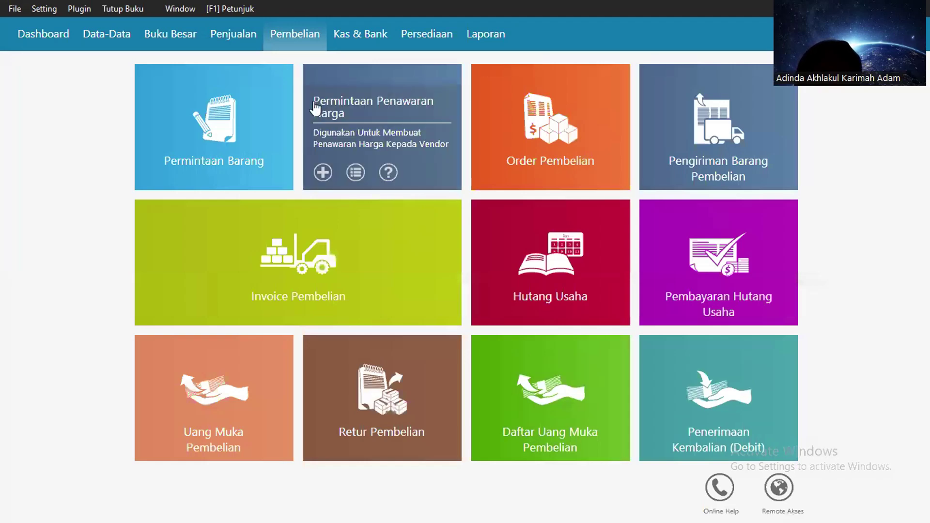
- Start a new inventory usage/adjustment entry (Penyesuaian Persediaan)
{"action": "left_click", "coordinate": [426, 34]}
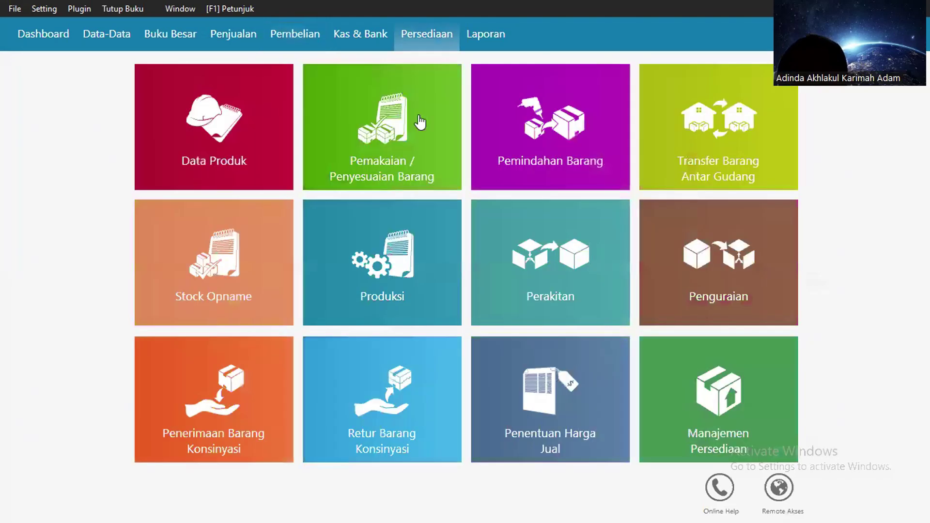
{"action": "left_click", "coordinate": [315, 184]}
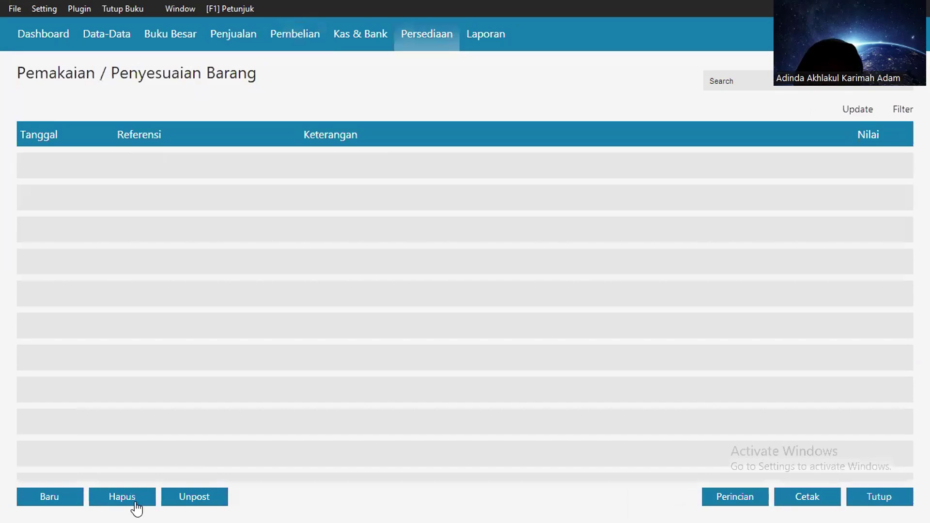
{"action": "left_click", "coordinate": [49, 499]}
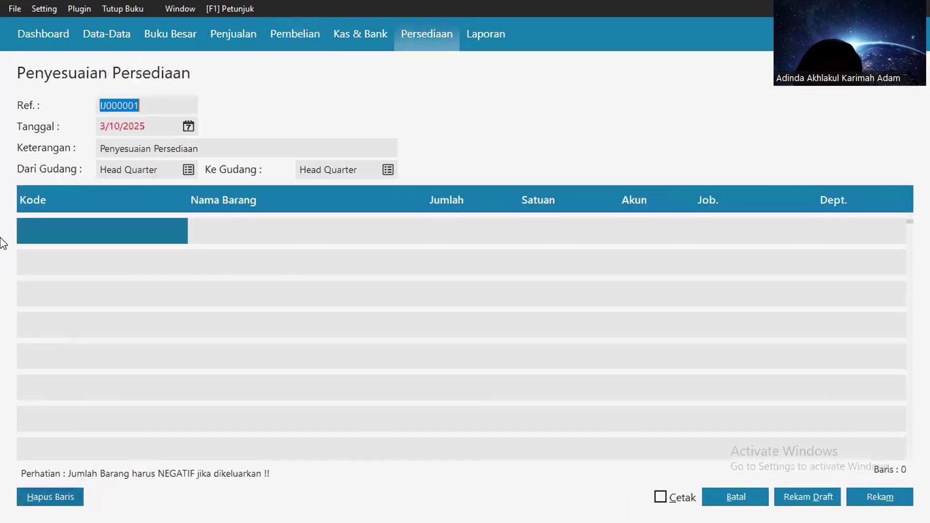
- Add item HDD-500, Connon 500 GB Hard Disk, to the inventory adjustment with a quantity of -1
{"action": "double_click", "coordinate": [26, 225]}
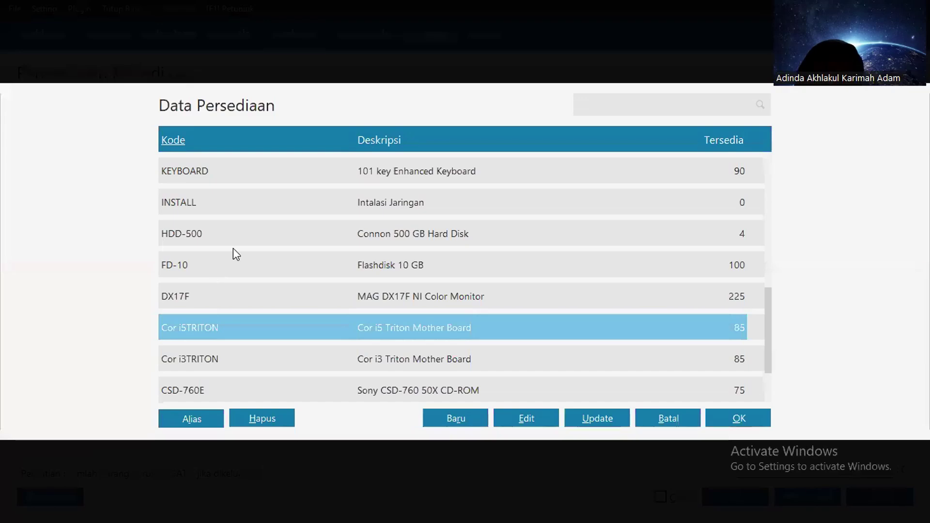
{"action": "left_click", "coordinate": [312, 226]}
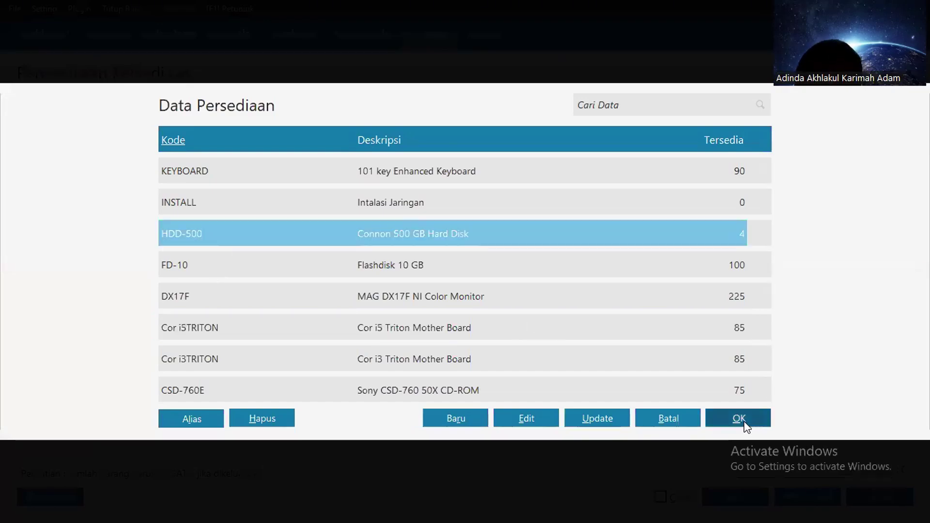
{"action": "left_click", "coordinate": [739, 421]}
{"action": "left_click", "coordinate": [433, 232]}
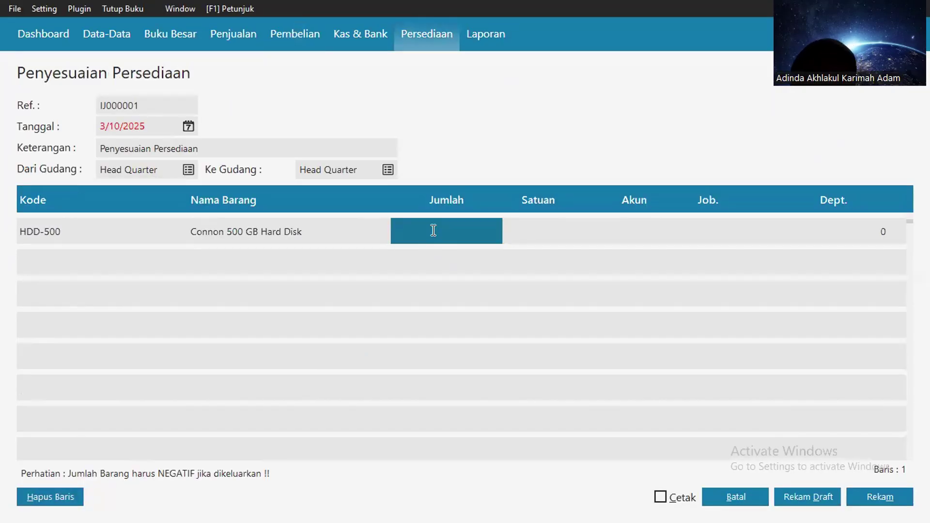
{"action": "type", "text": "-1"}
{"action": "left_click", "coordinate": [566, 223]}
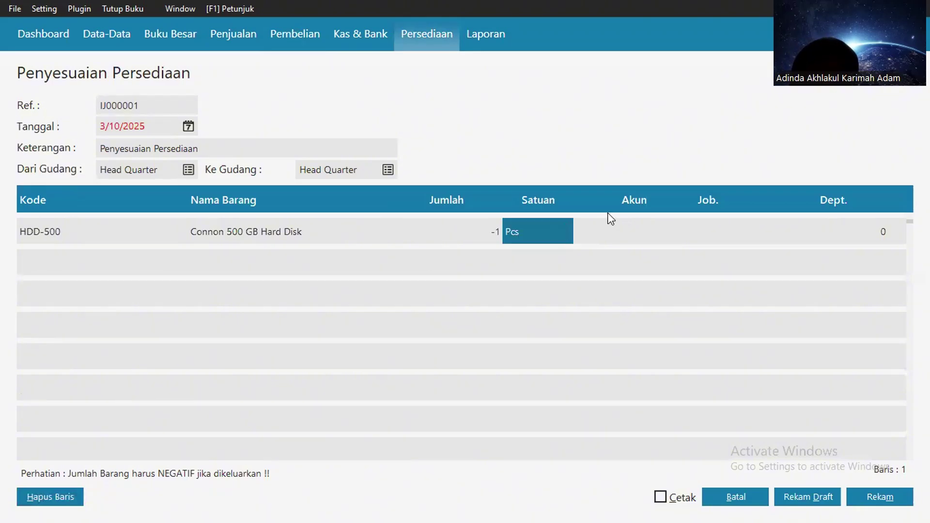
- Assign the Utang Usaha account (210000010) to the HDD-500 line and record the inventory adjustment
{"action": "left_click", "coordinate": [631, 231]}
{"action": "type", "text": "1"}
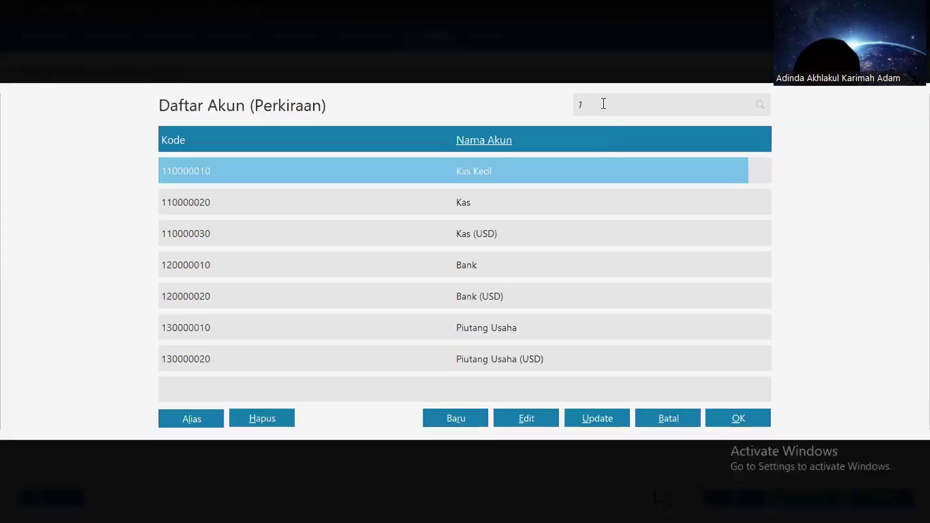
{"action": "type", "text": "ut"}
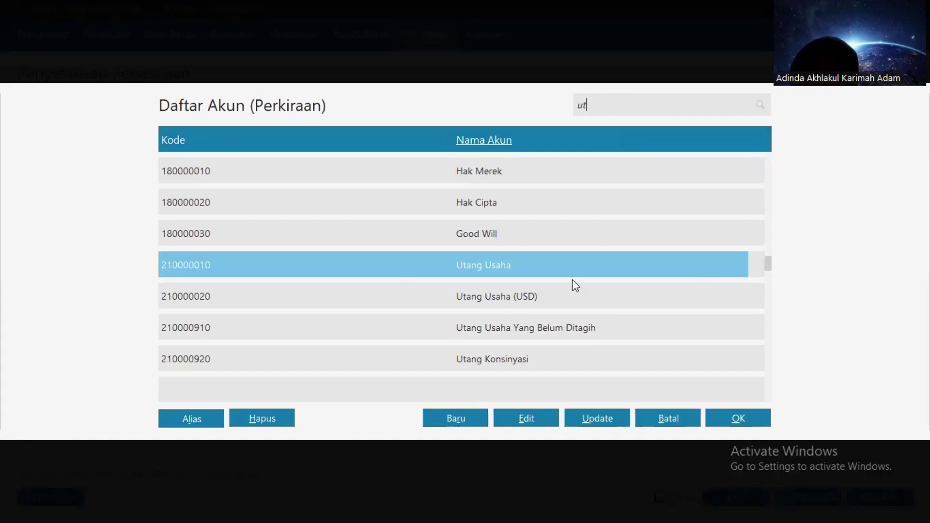
{"action": "left_click", "coordinate": [745, 420]}
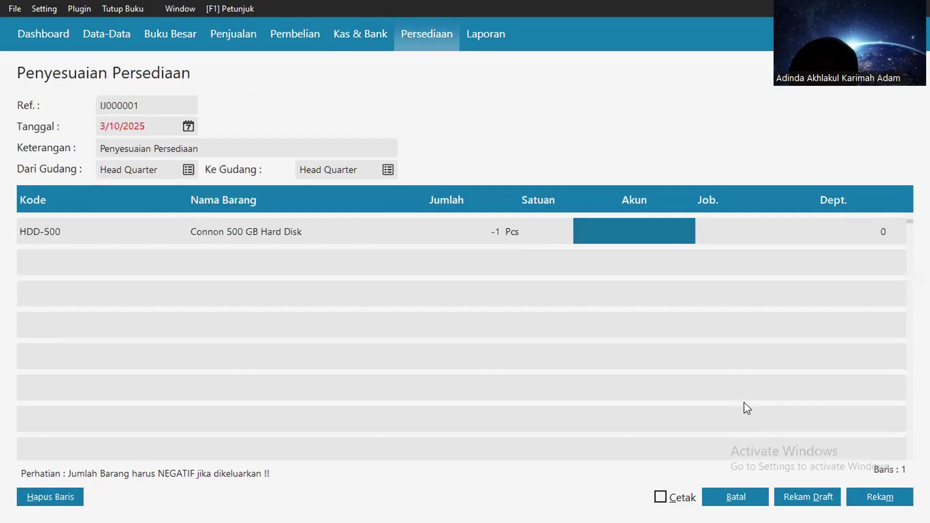
{"action": "left_click", "coordinate": [722, 355]}
{"action": "left_click", "coordinate": [879, 497]}
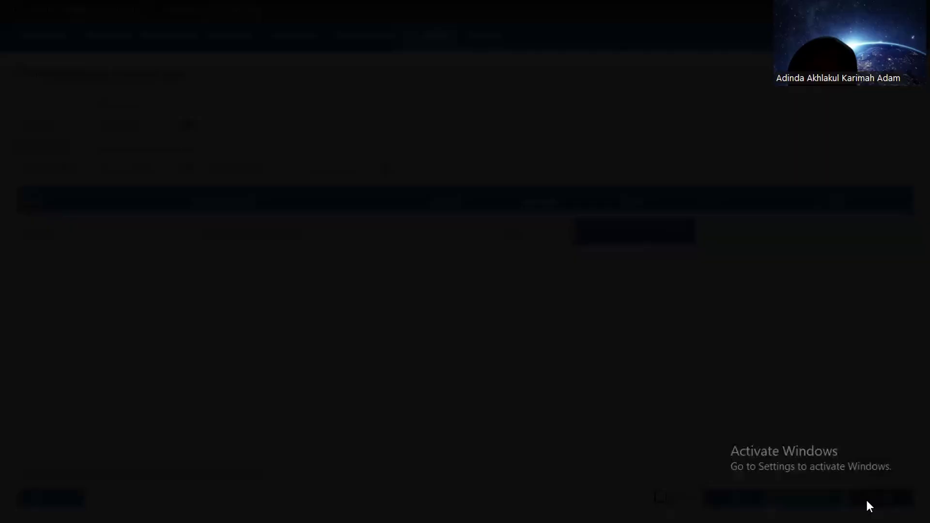
- Add item KEYBOARD, 101 key Enhanced Keyboard, to the inventory adjustment with a quantity of 1 Pcs
{"action": "left_click", "coordinate": [732, 338]}
{"action": "left_click", "coordinate": [738, 418]}
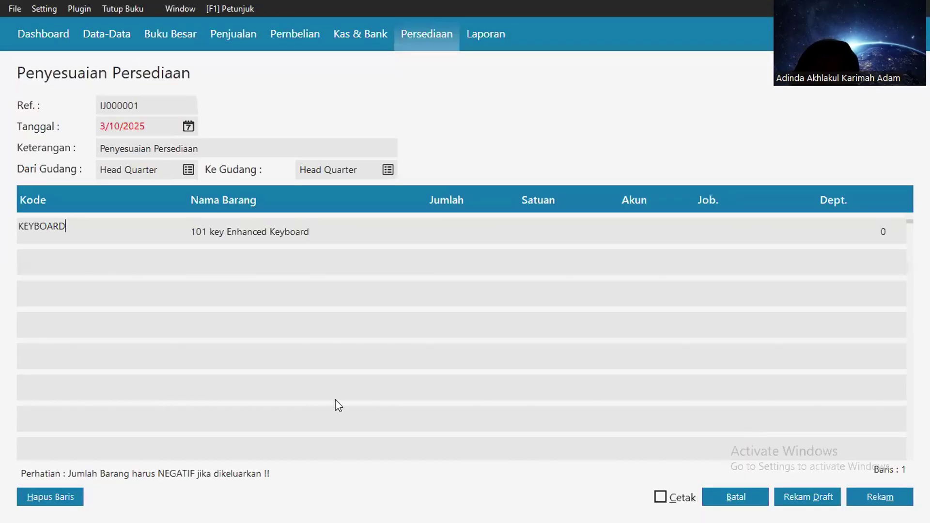
{"action": "left_click", "coordinate": [424, 224]}
{"action": "left_click", "coordinate": [424, 223]}
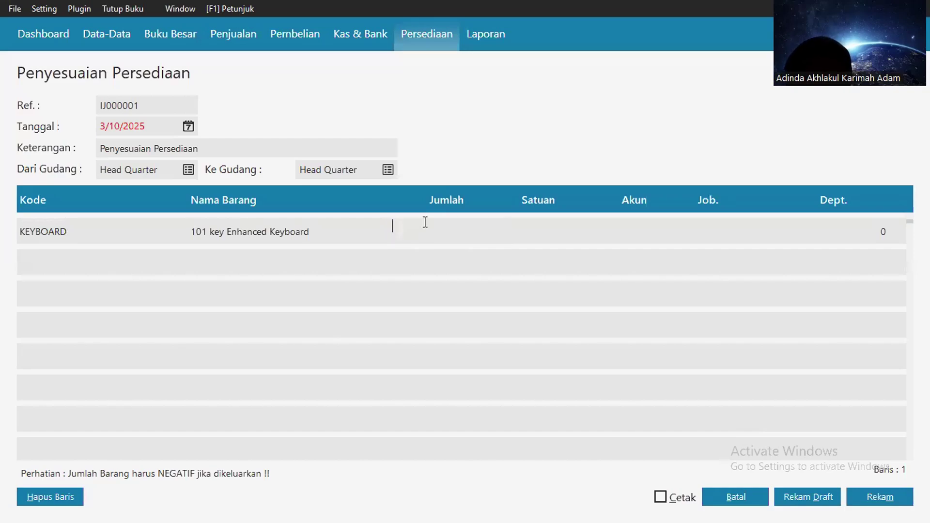
{"action": "type", "text": "-"}
{"action": "key", "text": "BackSpace"}
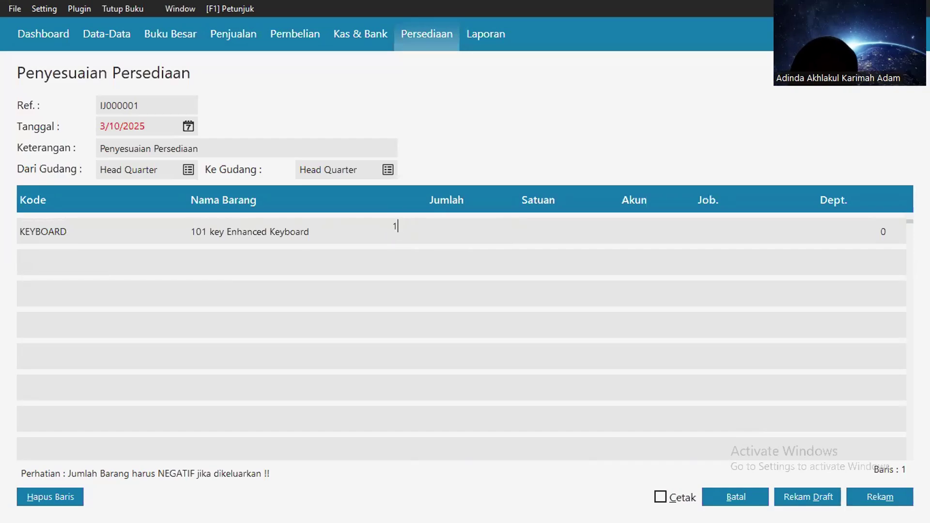
{"action": "type", "text": "1"}
{"action": "left_click", "coordinate": [545, 231]}
{"action": "left_click", "coordinate": [626, 227]}
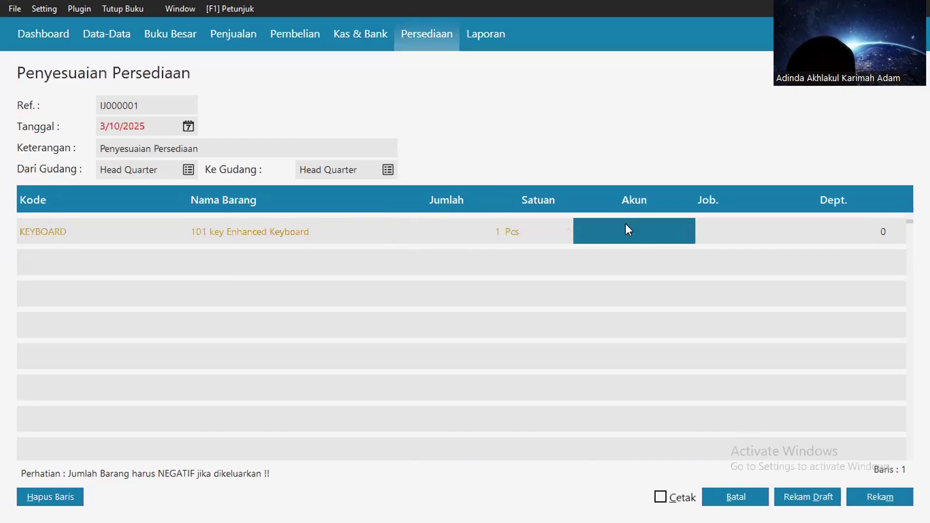
- Assign the Piutang Usaha account (130000010) to the KEYBOARD adjustment line
{"action": "left_click", "coordinate": [626, 228]}
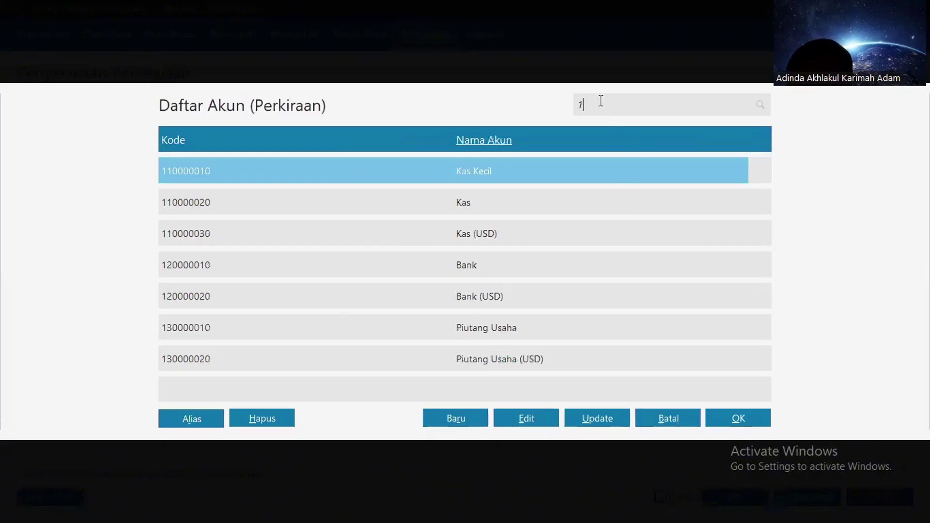
{"action": "type", "text": "piu"}
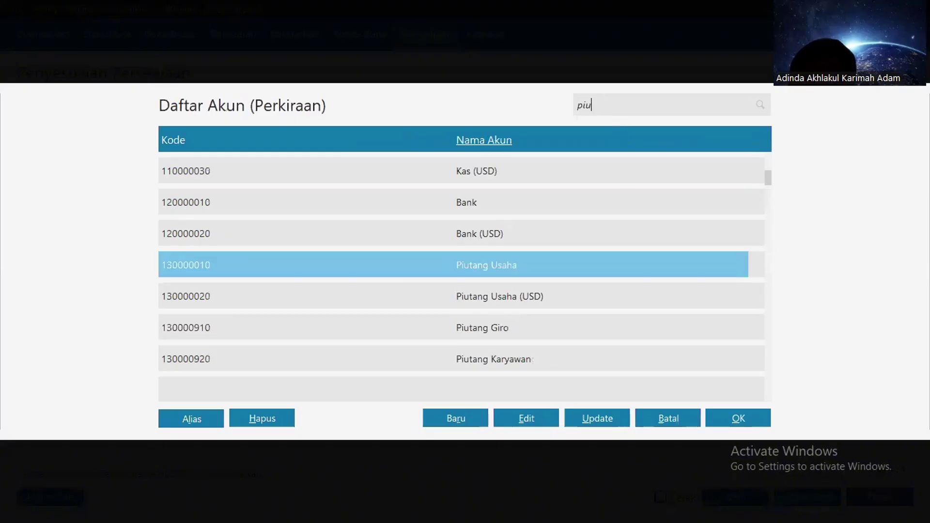
{"action": "left_click", "coordinate": [755, 416]}
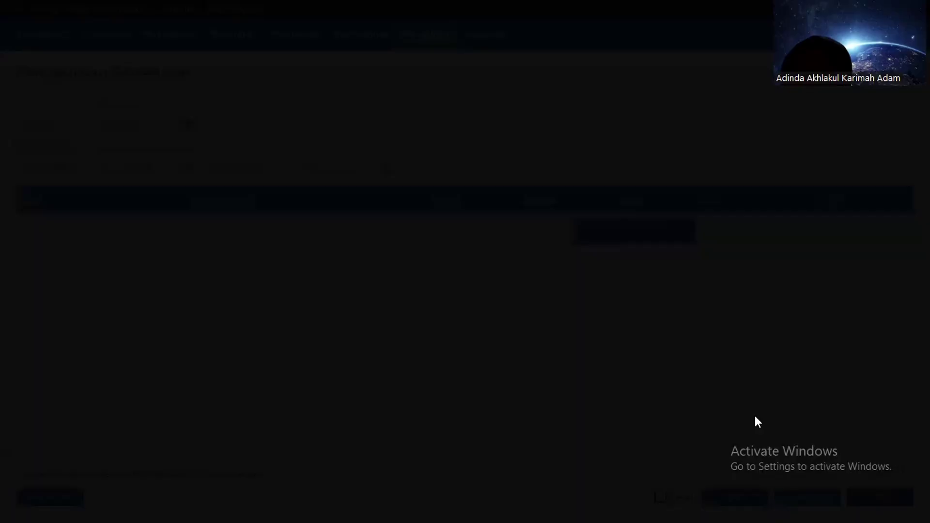
{"action": "left_click", "coordinate": [729, 364]}
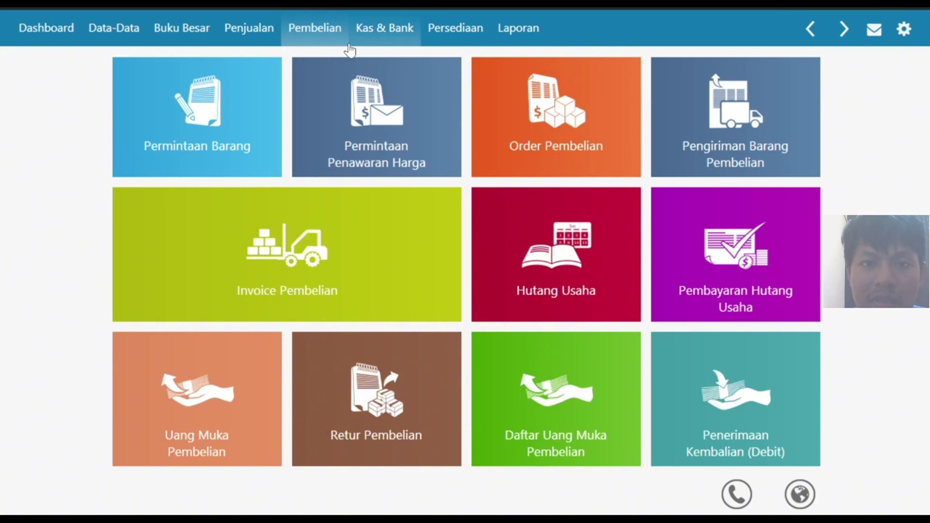
- Open the purchase return (Retur Pembelian) for PT. Centrin and check its entry in the purchase order list
{"action": "left_click", "coordinate": [377, 392]}
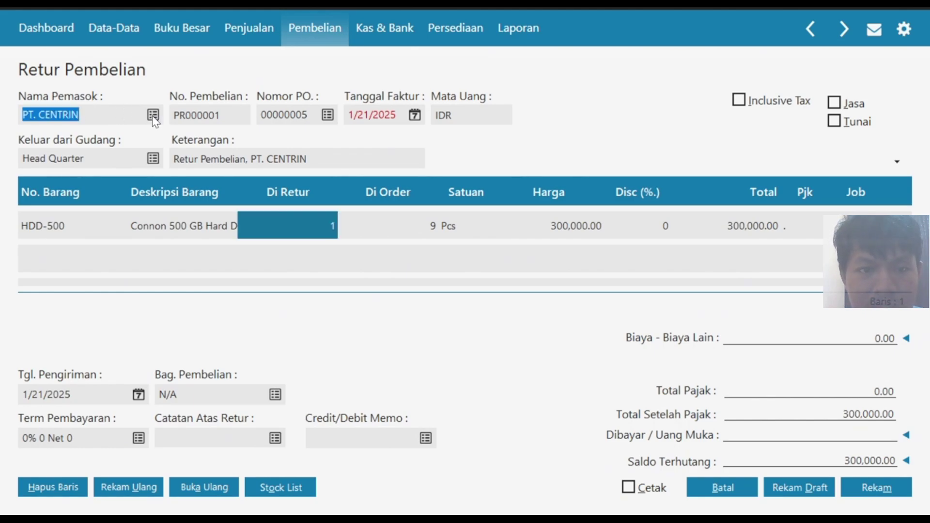
{"action": "key", "text": "Tab"}
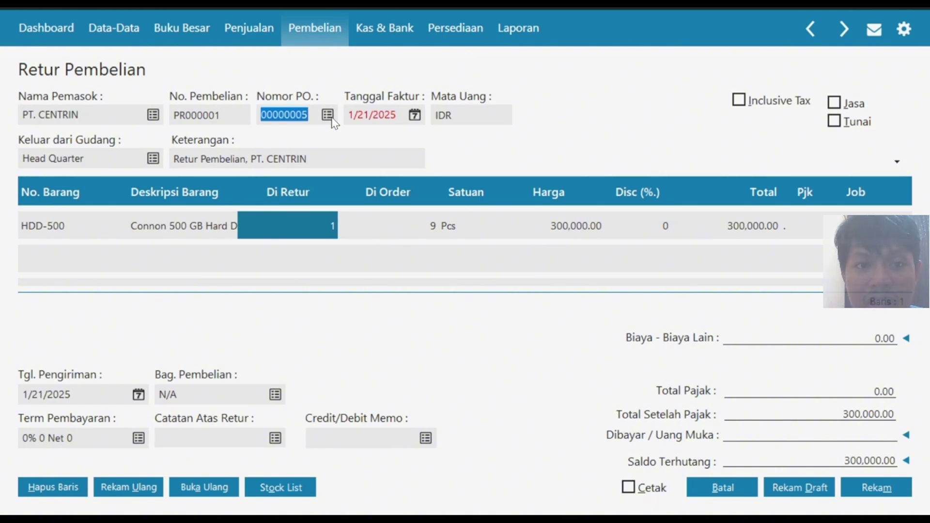
{"action": "left_click", "coordinate": [328, 116]}
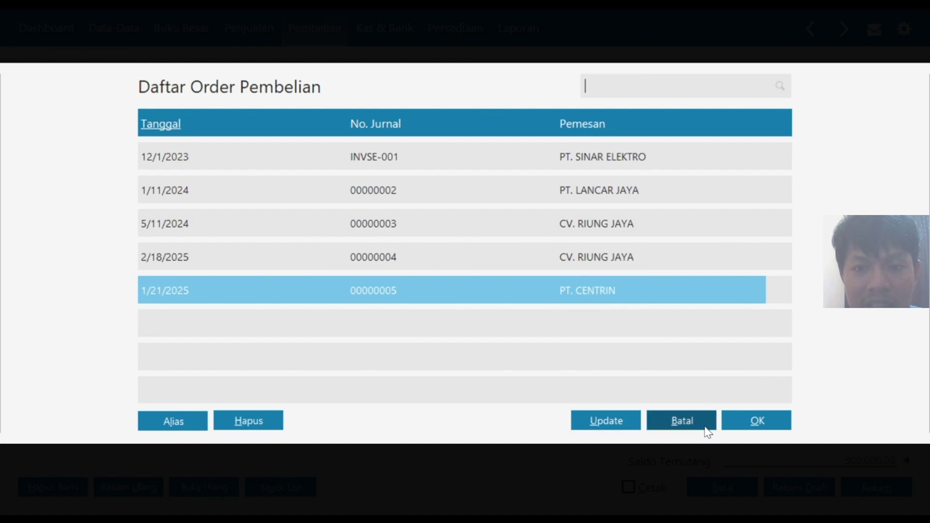
{"action": "left_click", "coordinate": [683, 421]}
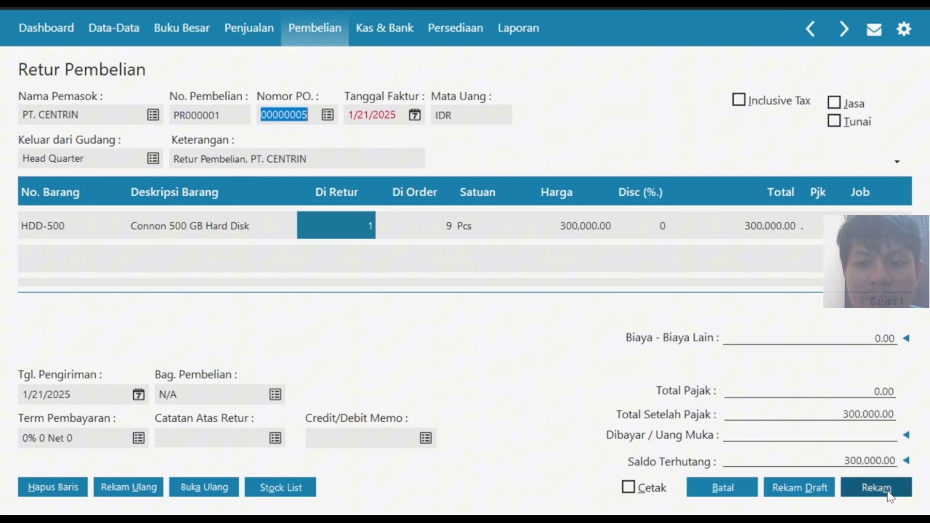
- Start a new sales invoice (Invoice Penjualan) and choose PT. KEYS30 as the customer
{"action": "left_click", "coordinate": [269, 30]}
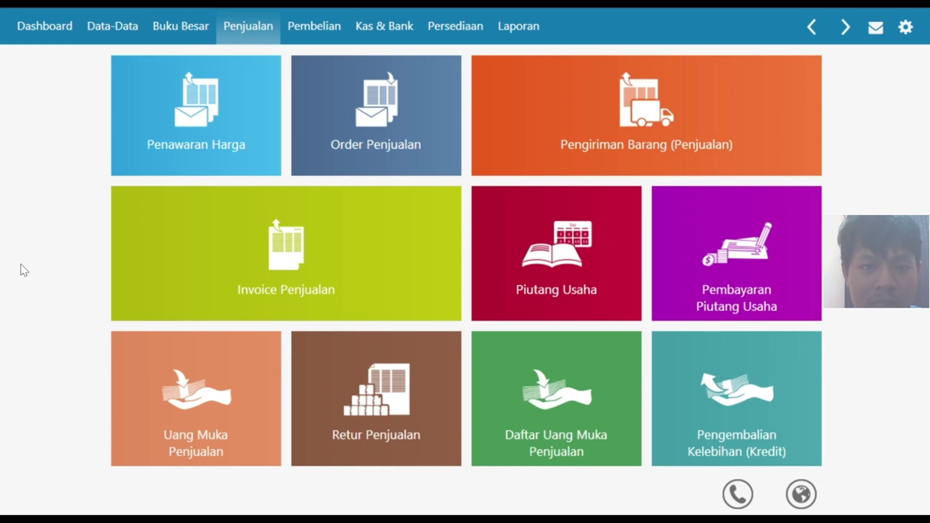
{"action": "mouse_move", "coordinate": [259, 280]}
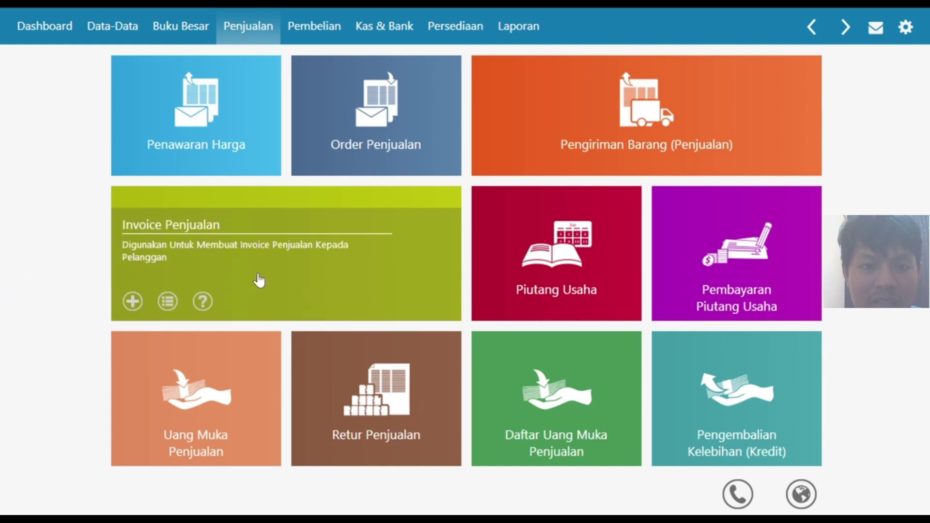
{"action": "left_click", "coordinate": [178, 227]}
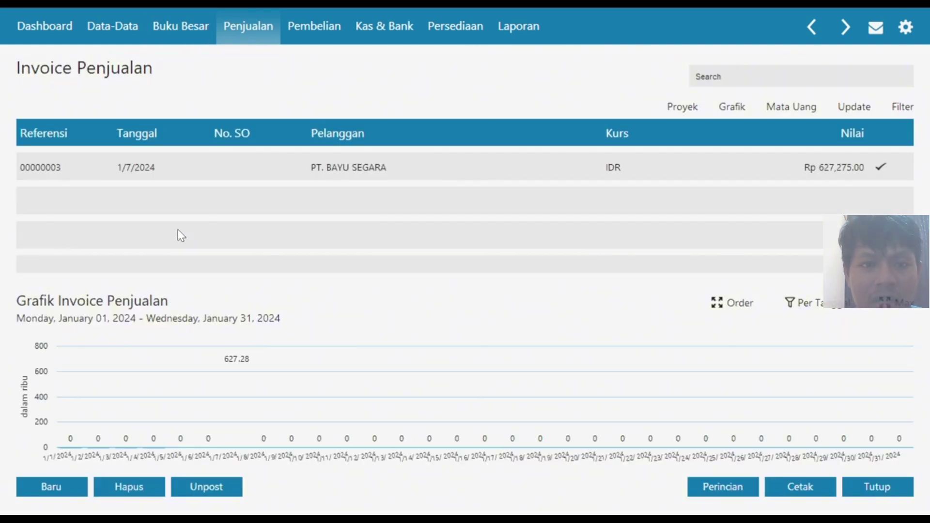
{"action": "left_click", "coordinate": [52, 492]}
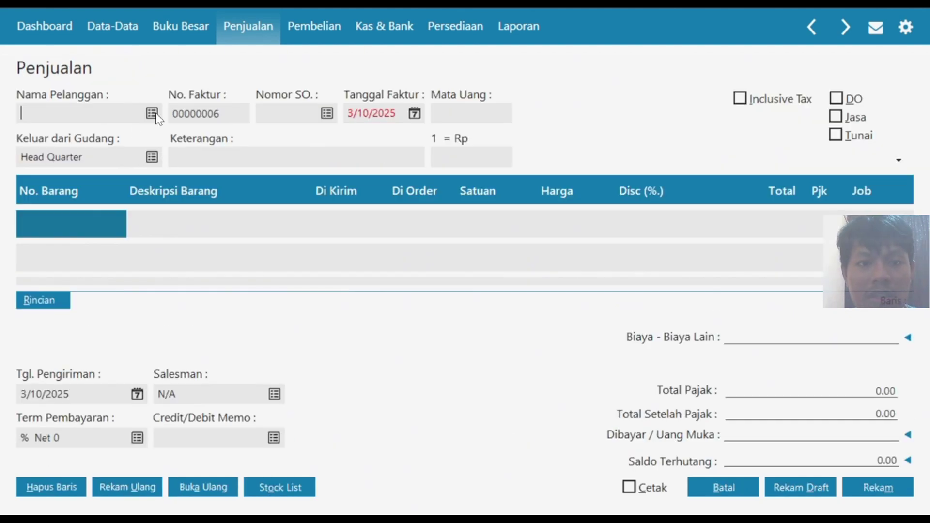
{"action": "left_click", "coordinate": [151, 116]}
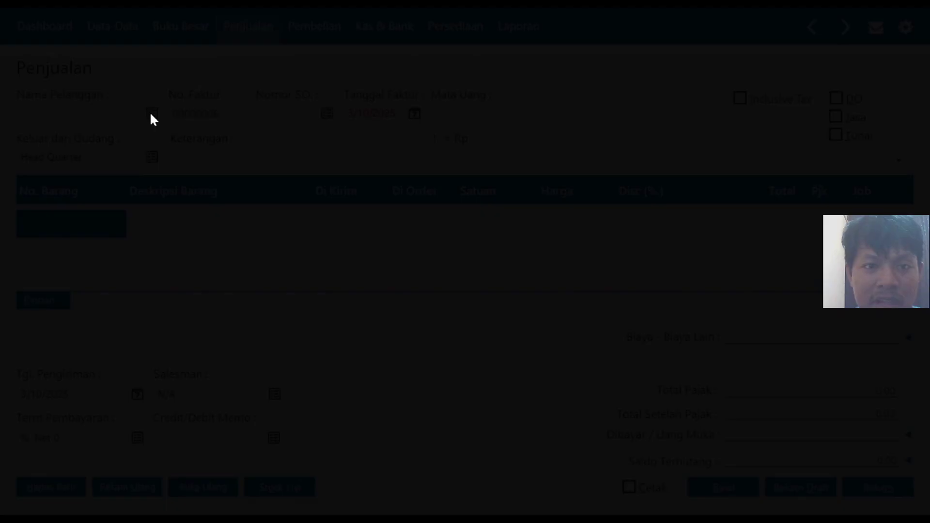
{"action": "left_click", "coordinate": [421, 367]}
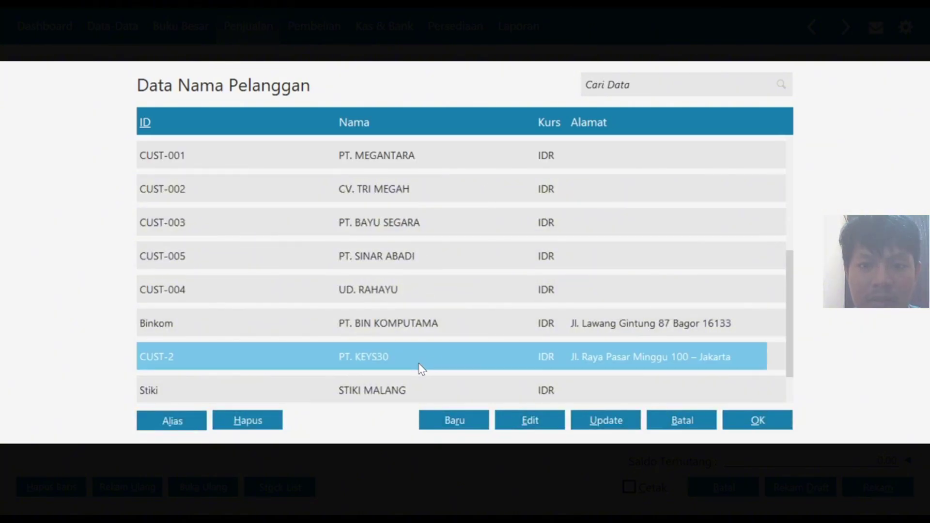
{"action": "left_click", "coordinate": [773, 422]}
- Set both the invoice date and the delivery date of the PT. KEYS30 sales invoice to 1/24/2025
{"action": "left_click", "coordinate": [414, 113]}
{"action": "left_click", "coordinate": [562, 141]}
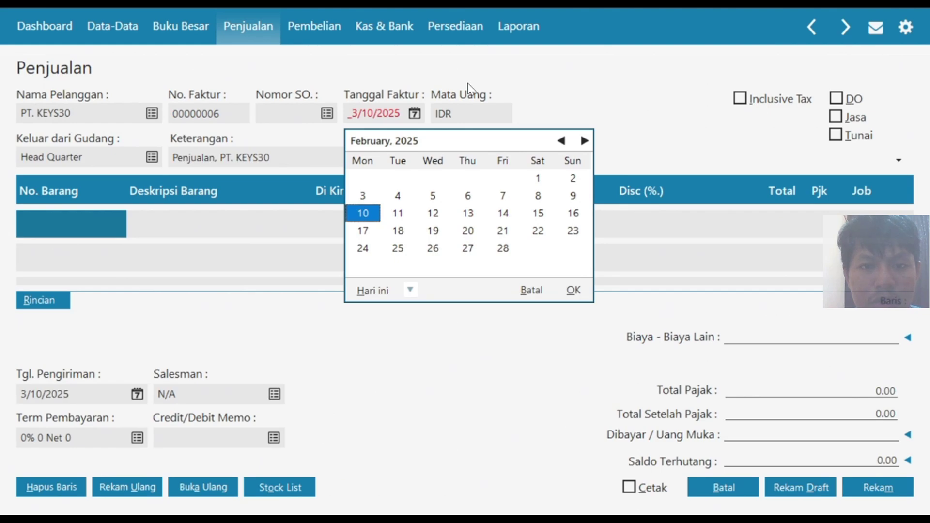
{"action": "left_click", "coordinate": [562, 141]}
{"action": "left_click", "coordinate": [503, 231]}
{"action": "left_click", "coordinate": [574, 291]}
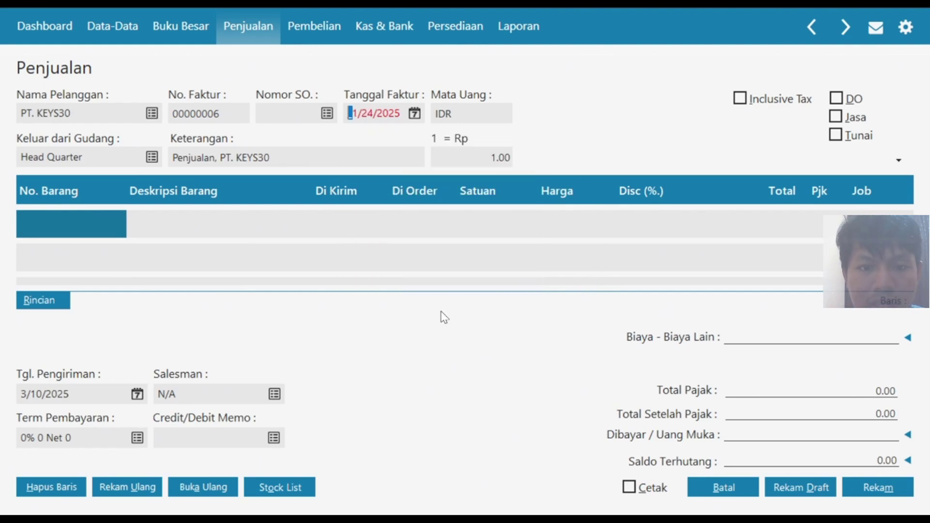
{"action": "left_click", "coordinate": [137, 394]}
{"action": "left_click", "coordinate": [344, 220]}
{"action": "left_click", "coordinate": [344, 219]}
{"action": "left_click", "coordinate": [285, 310]}
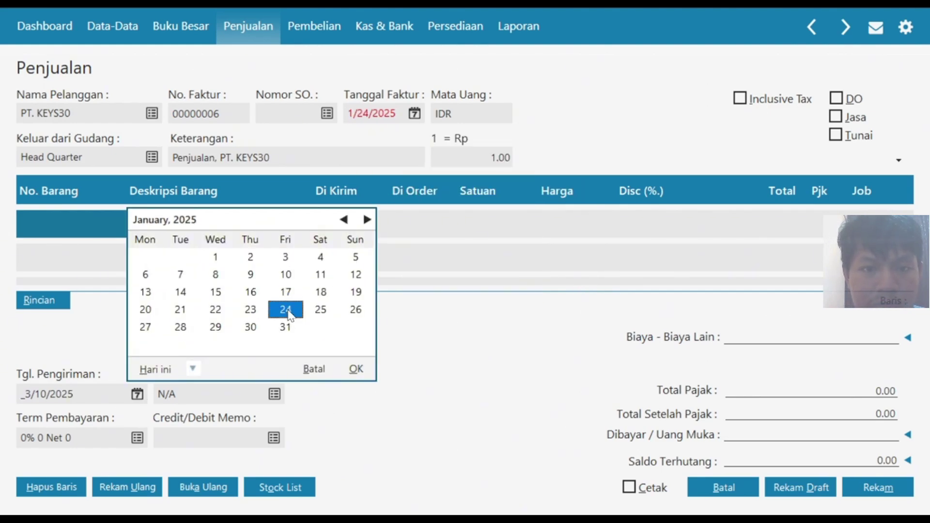
{"action": "left_click", "coordinate": [356, 371]}
- Add item HDD-500, Connon 500 GB Hard Disk, with a delivered quantity of 3 and record the sales invoice
{"action": "double_click", "coordinate": [86, 234]}
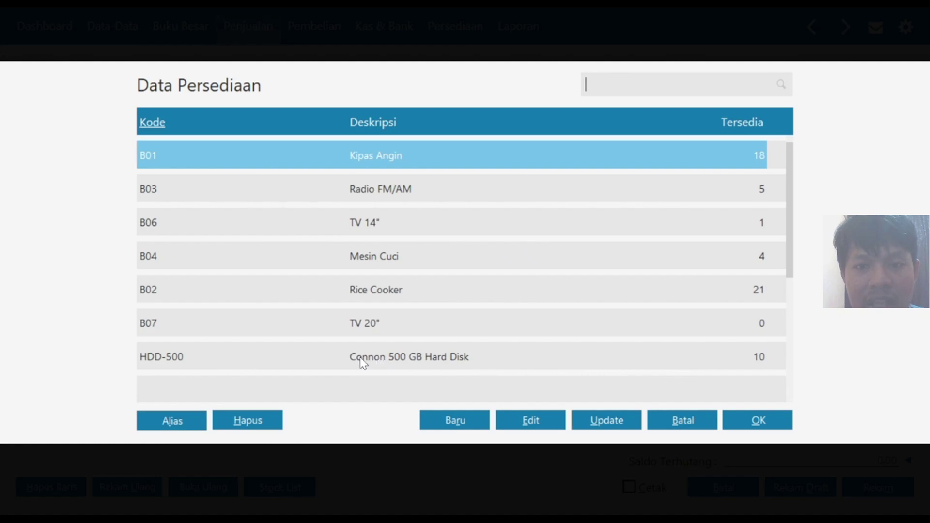
{"action": "left_click", "coordinate": [442, 368]}
{"action": "left_click", "coordinate": [768, 420]}
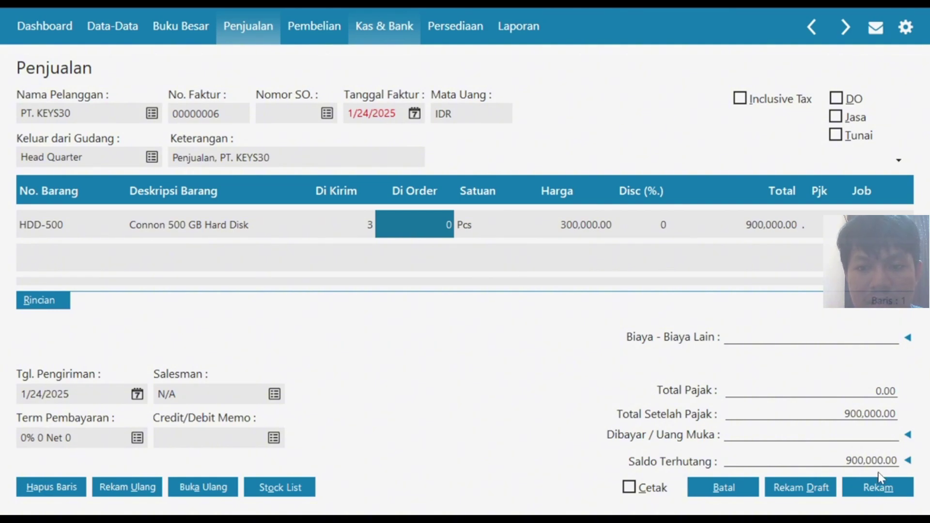
{"action": "left_click", "coordinate": [878, 488]}
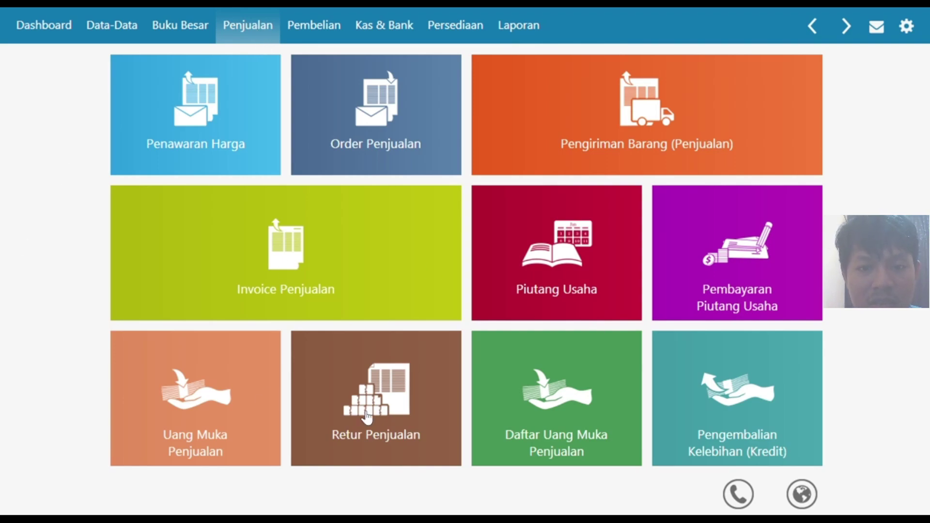
- Start a new sales return (Retur Penjualan) and choose PT. KEYS30 as the customer
{"action": "left_click", "coordinate": [372, 441]}
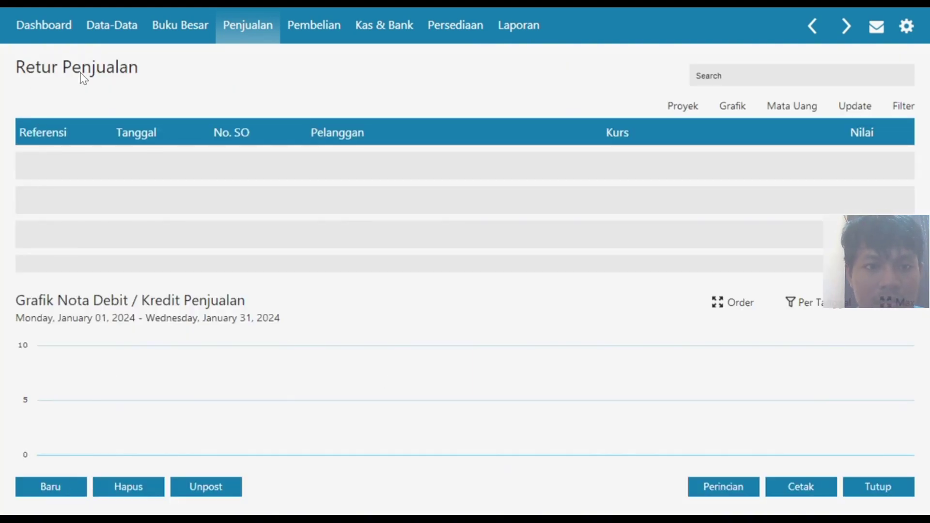
{"action": "left_click", "coordinate": [69, 495]}
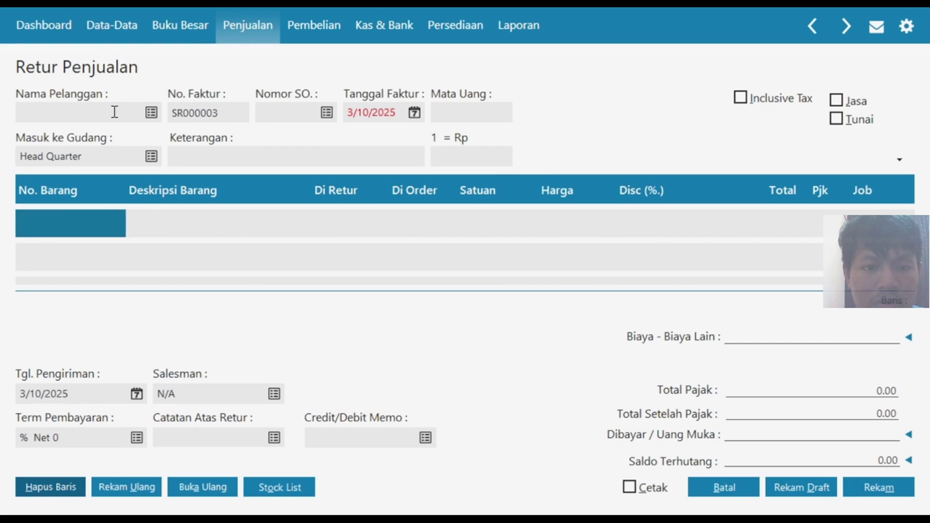
{"action": "left_click", "coordinate": [151, 113]}
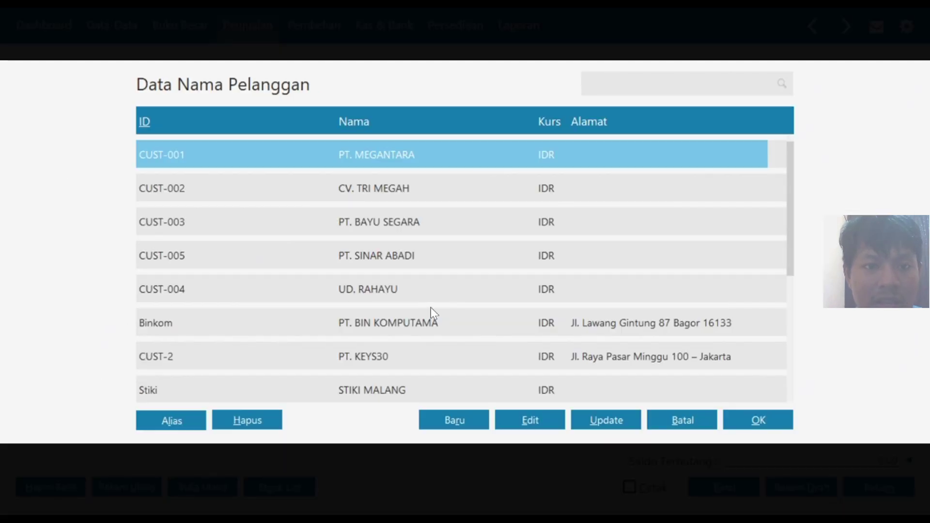
{"action": "left_click", "coordinate": [365, 365]}
{"action": "left_click", "coordinate": [746, 421]}
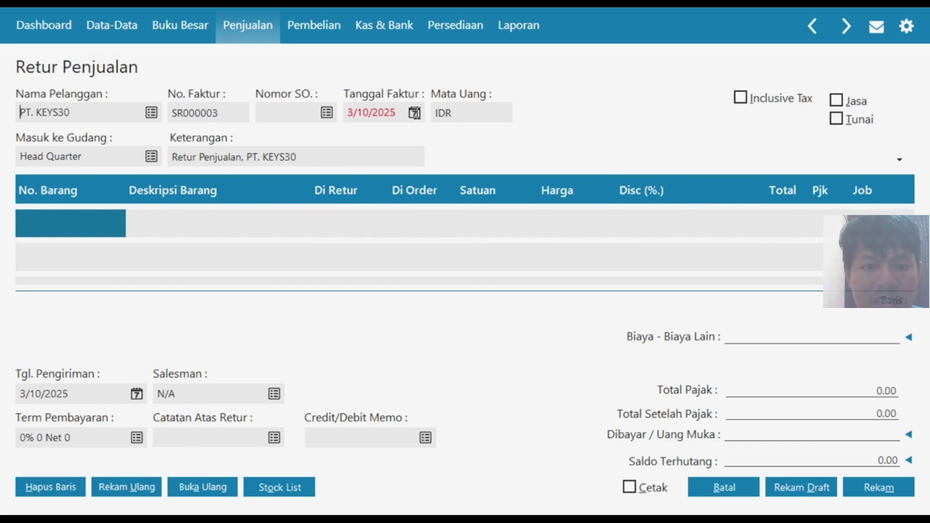
- Set the sales return's invoice date (Tanggal Faktur) to 1/24/2025
{"action": "left_click", "coordinate": [415, 114]}
{"action": "left_click", "coordinate": [561, 140]}
{"action": "left_click", "coordinate": [561, 140]}
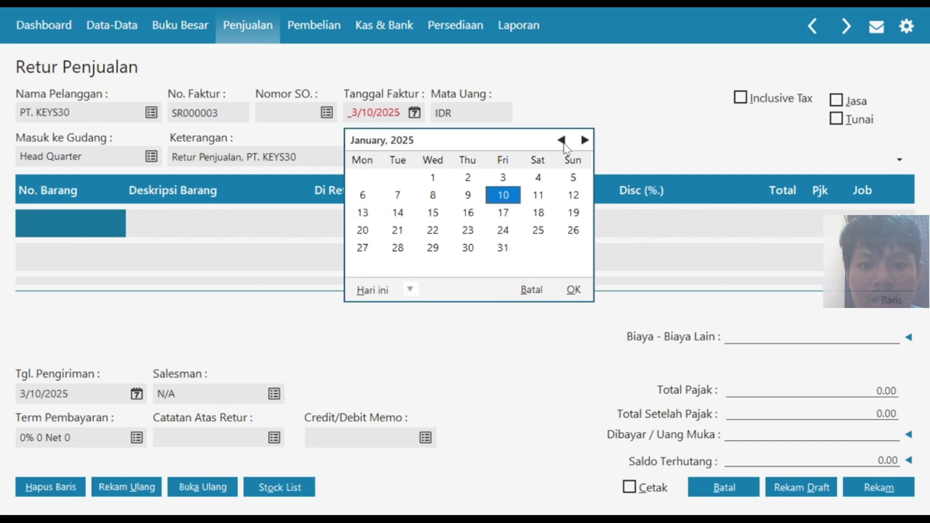
{"action": "left_click", "coordinate": [504, 231]}
{"action": "left_click", "coordinate": [573, 289]}
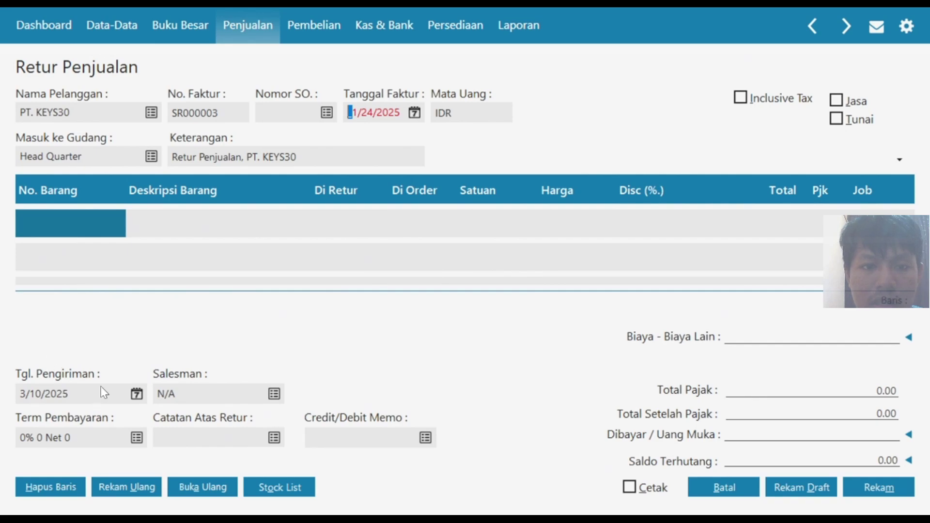
- Set the sales return's delivery date (Tgl. Pengiriman) to 1/24/2025
{"action": "left_click", "coordinate": [136, 393]}
{"action": "left_click", "coordinate": [344, 219]}
{"action": "left_click", "coordinate": [344, 219]}
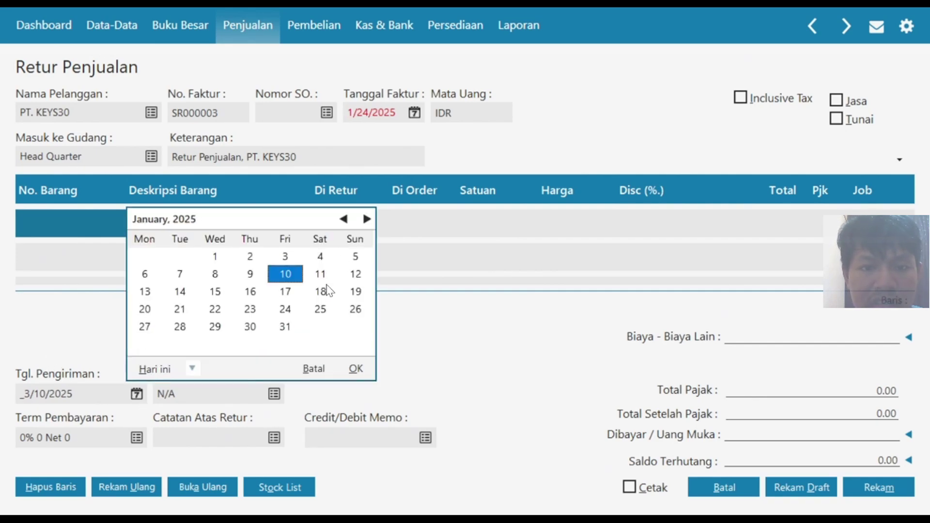
{"action": "left_click", "coordinate": [285, 309]}
{"action": "left_click", "coordinate": [356, 369]}
{"action": "key", "text": "Tab"}
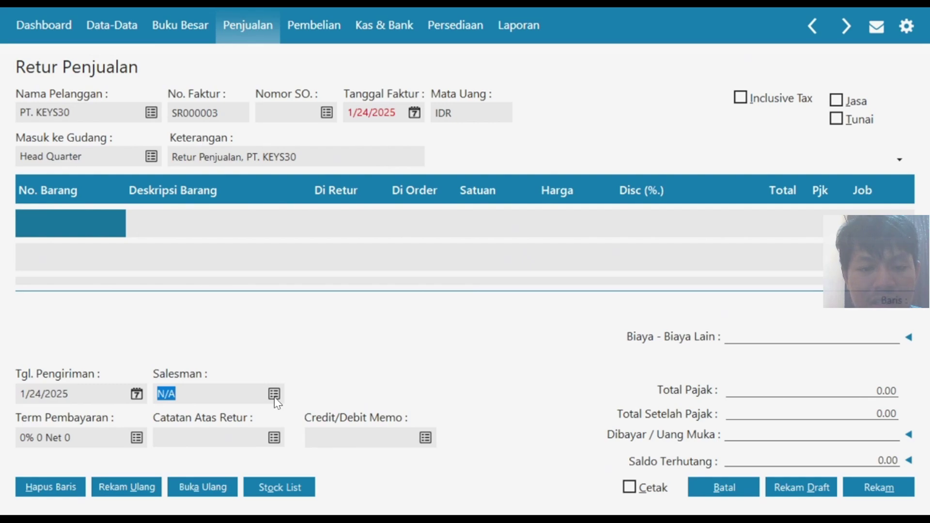
- Choose the employee listed as Karyawan PT. KEYS30 as the sales return's salesman
{"action": "left_click", "coordinate": [274, 394]}
{"action": "left_click", "coordinate": [190, 188]}
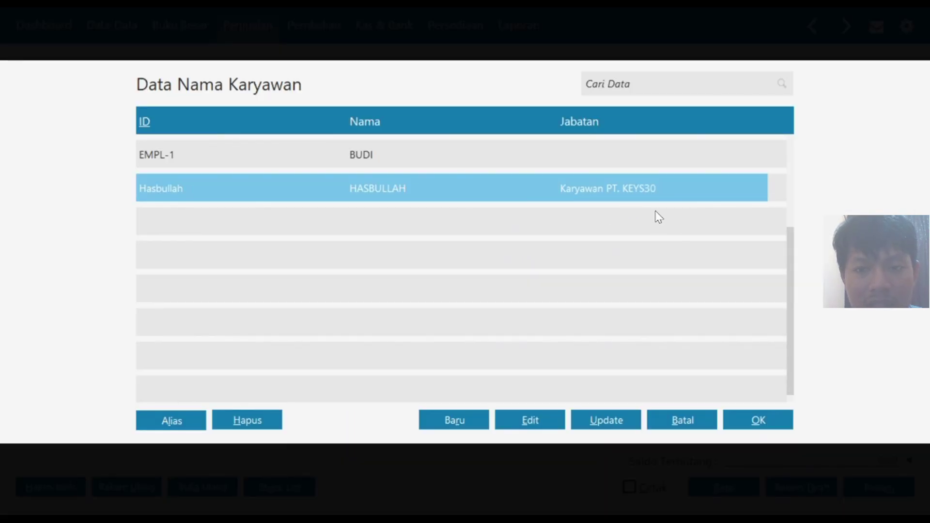
{"action": "left_click", "coordinate": [757, 419]}
- Record the return of 1 HDD-500 from the PT. KEYS30 sale as Tunai, with the Karyawan PT. KEYS30 employee as salesman and return note tb
{"action": "left_click", "coordinate": [59, 223]}
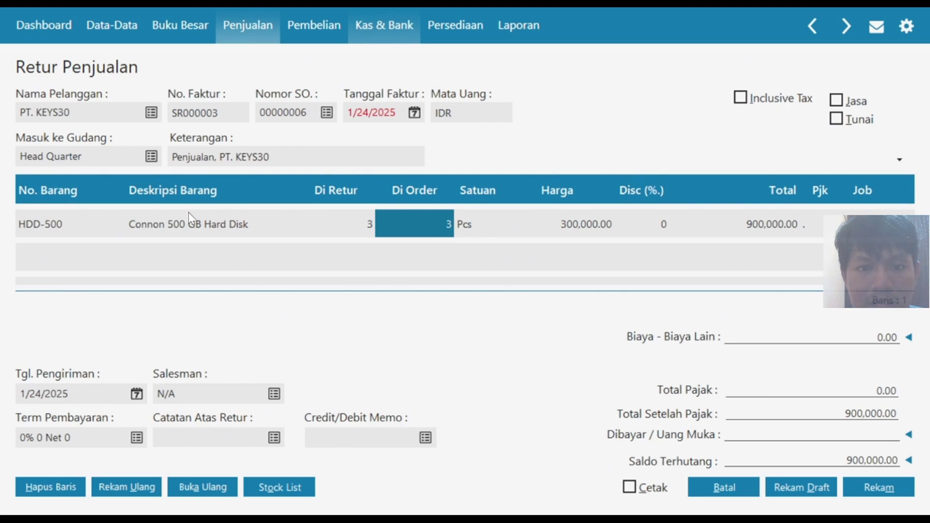
{"action": "left_click", "coordinate": [274, 393]}
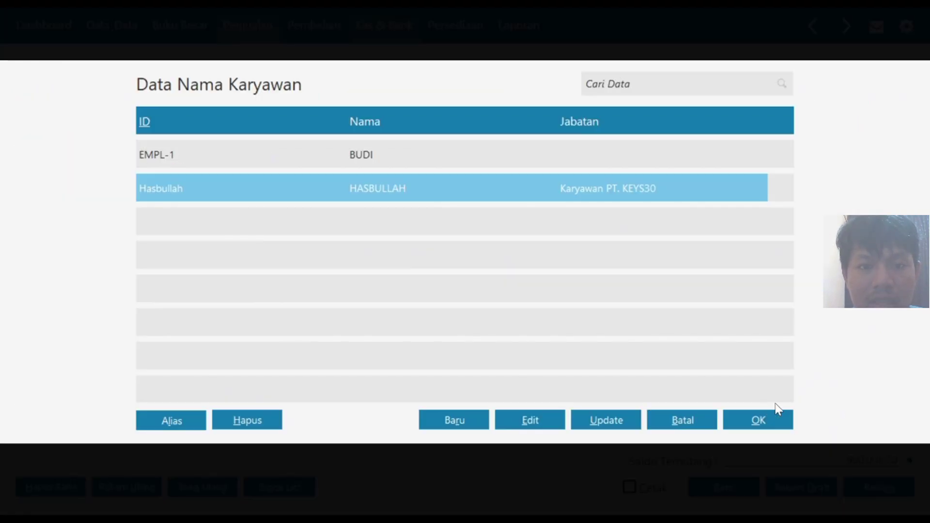
{"action": "left_click", "coordinate": [780, 428]}
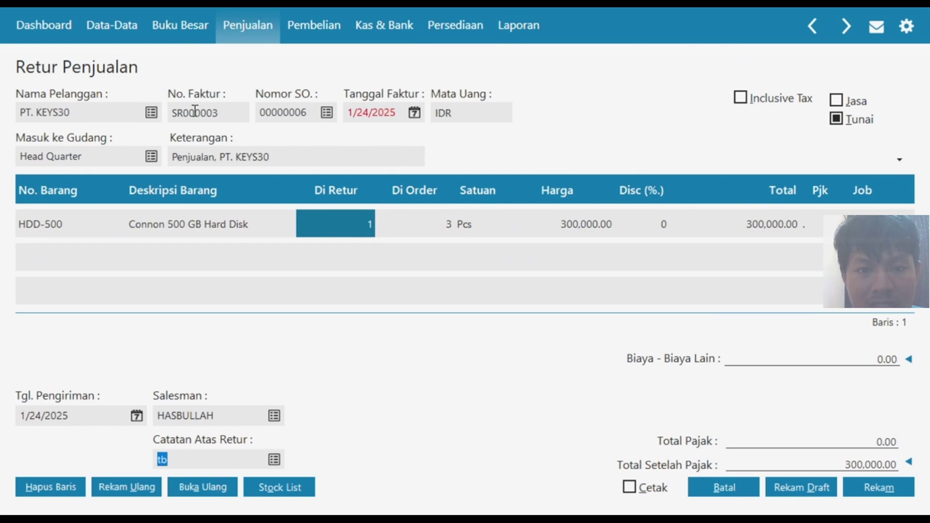
{"action": "left_click", "coordinate": [879, 486]}
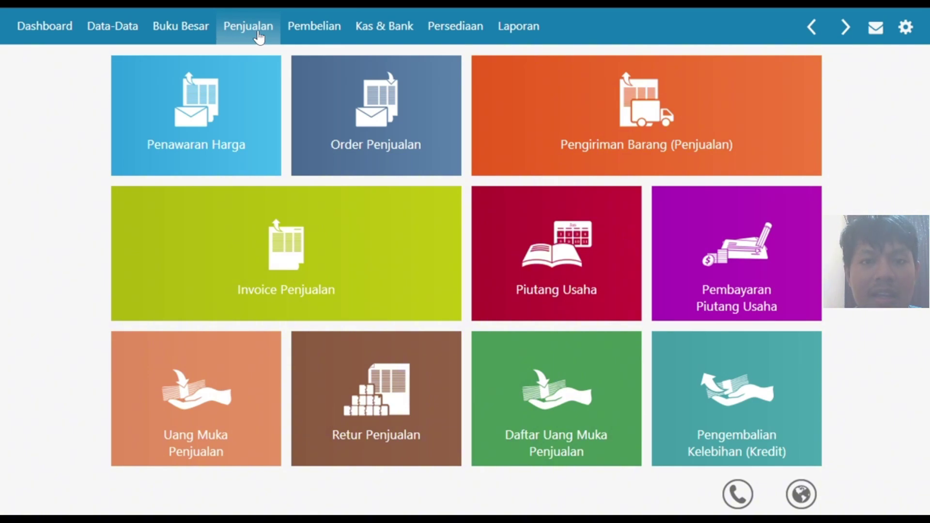
- Start a new sales invoice (Invoice Penjualan) and choose STIKI MALANG as the customer
{"action": "mouse_move", "coordinate": [286, 264]}
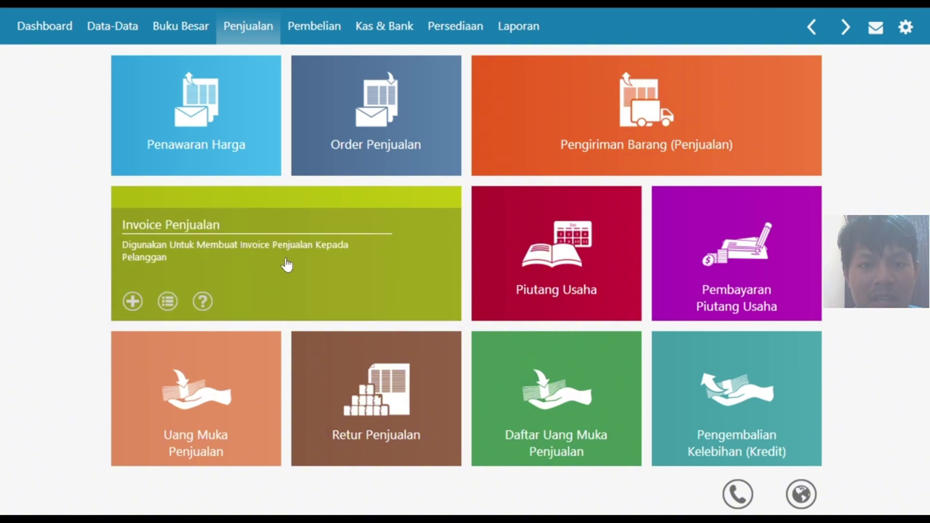
{"action": "left_click", "coordinate": [218, 255]}
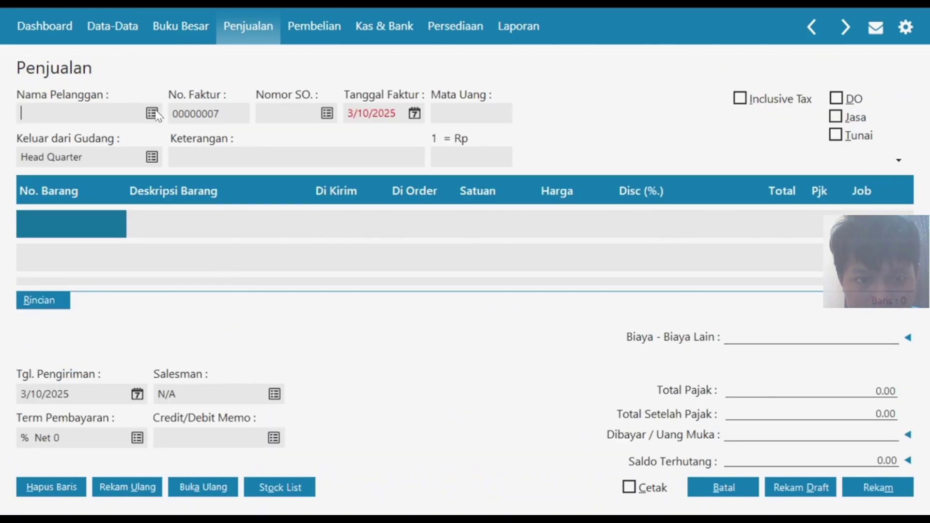
{"action": "left_click", "coordinate": [152, 113]}
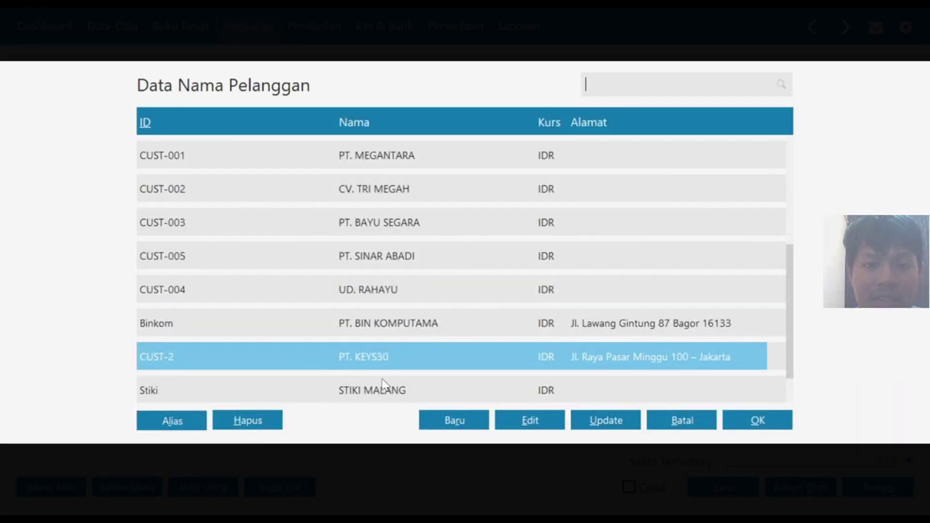
{"action": "left_click", "coordinate": [367, 394]}
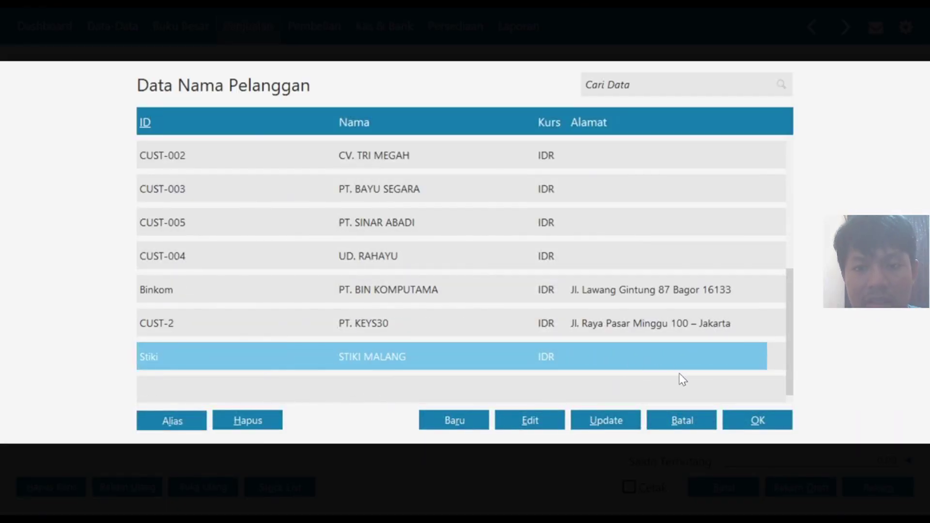
{"action": "left_click", "coordinate": [758, 420]}
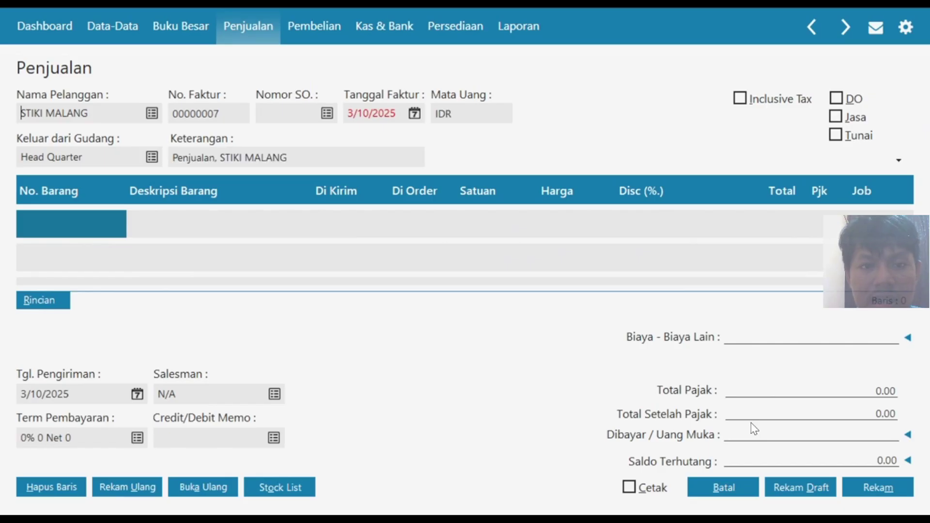
- Set both the invoice date and the delivery date of the STIKI MALANG sales invoice to 1/26/2025
{"action": "left_click", "coordinate": [414, 113]}
{"action": "left_click", "coordinate": [573, 232]}
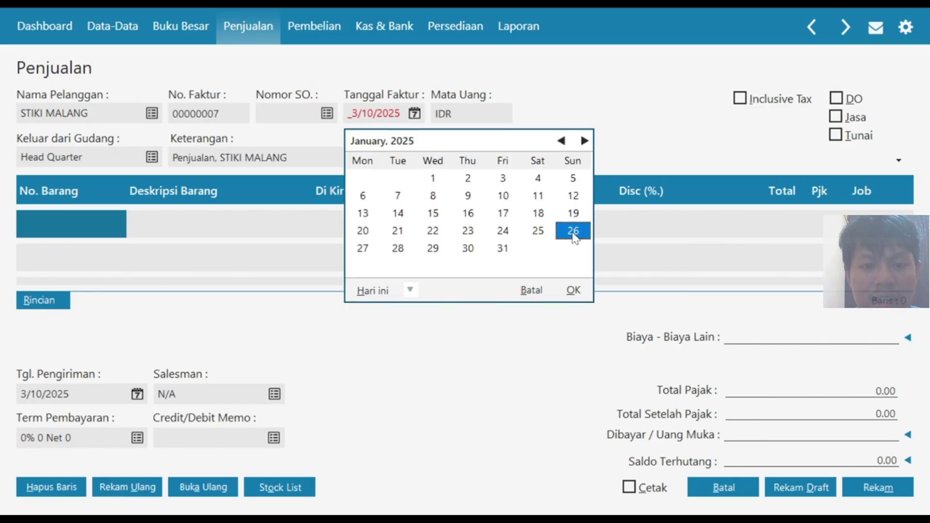
{"action": "left_click", "coordinate": [573, 290]}
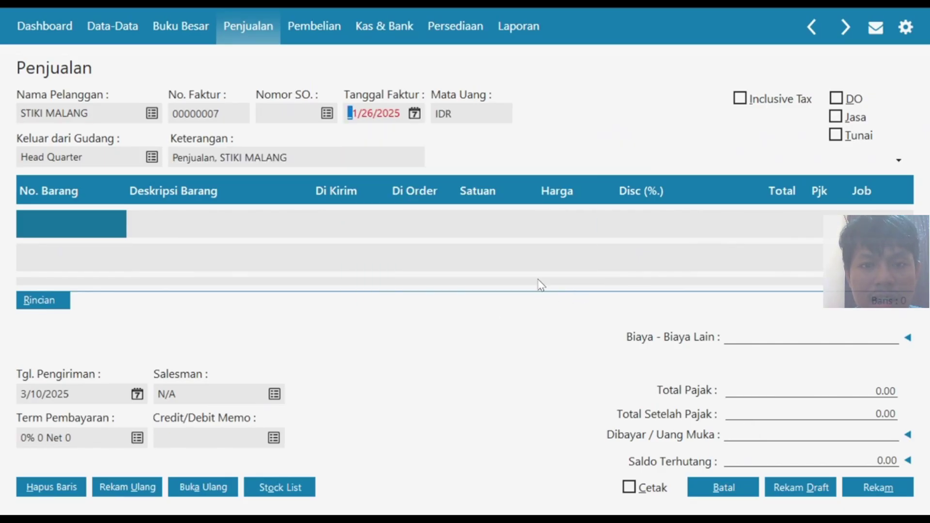
{"action": "left_click", "coordinate": [138, 393]}
{"action": "double_click", "coordinate": [344, 222]}
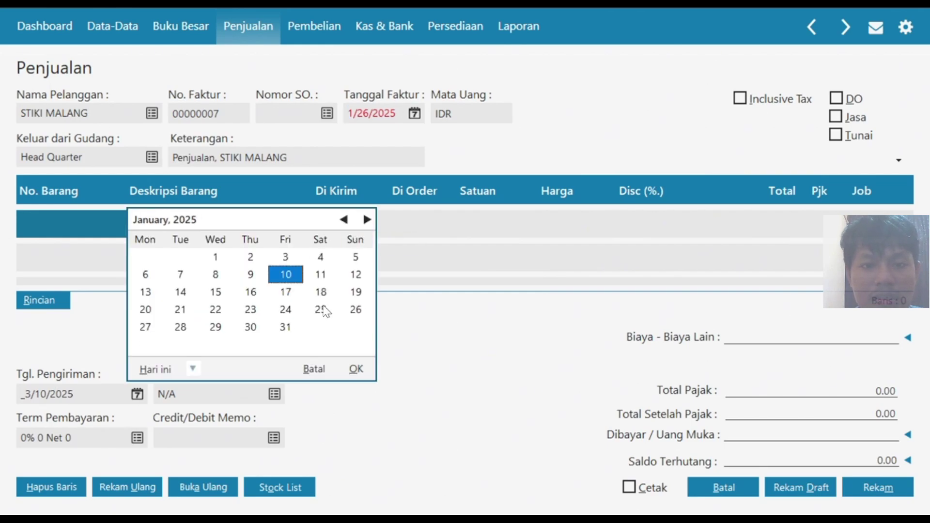
{"action": "left_click", "coordinate": [358, 311]}
{"action": "left_click", "coordinate": [358, 371]}
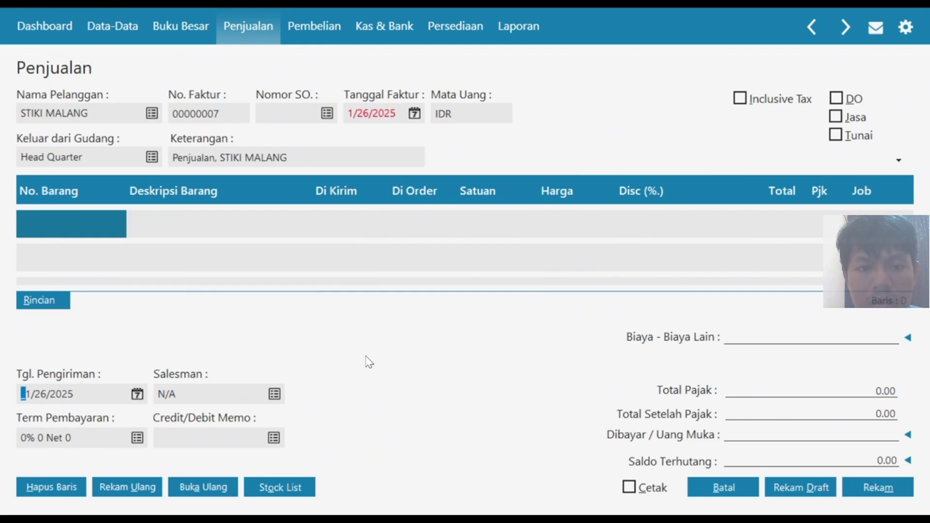
- Add item B0001, Training Akuntansi Komputer Zahir, to the sales invoice with a delivered quantity of 40
{"action": "double_click", "coordinate": [80, 222]}
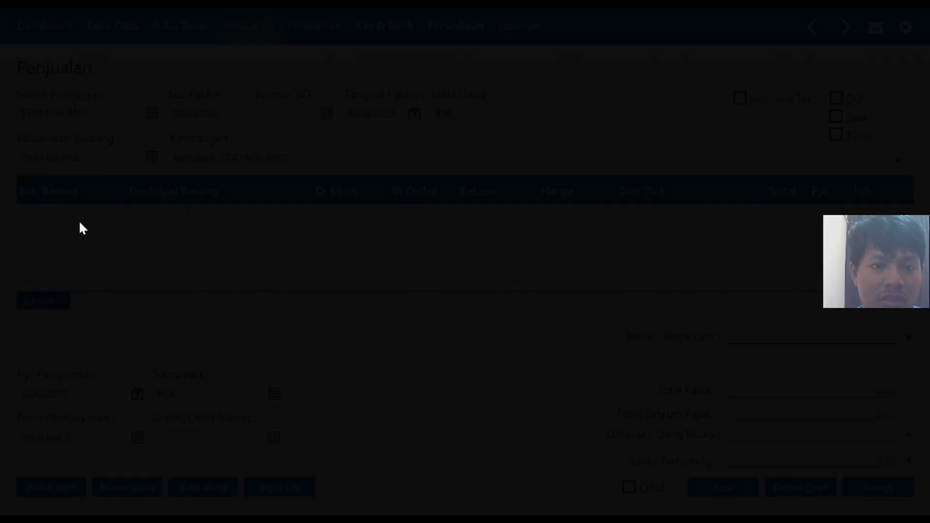
{"action": "left_click", "coordinate": [387, 322]}
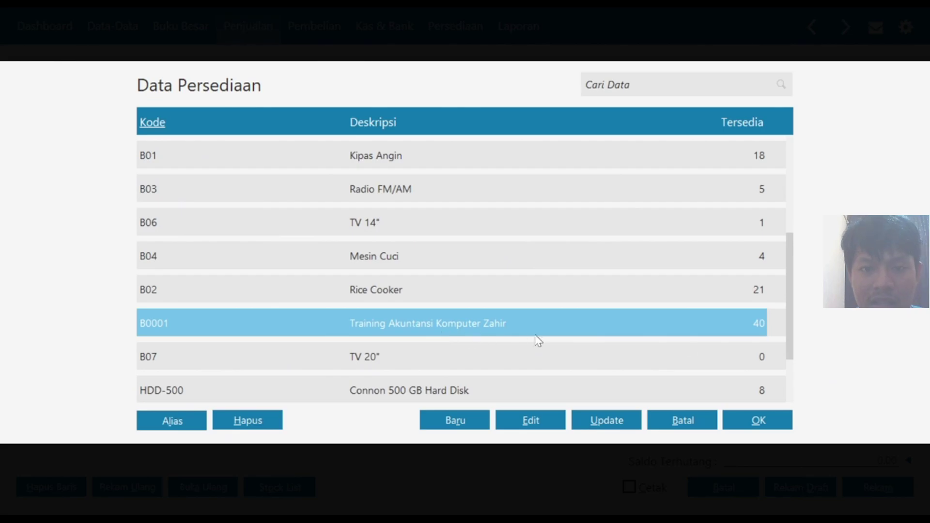
{"action": "left_click", "coordinate": [740, 424]}
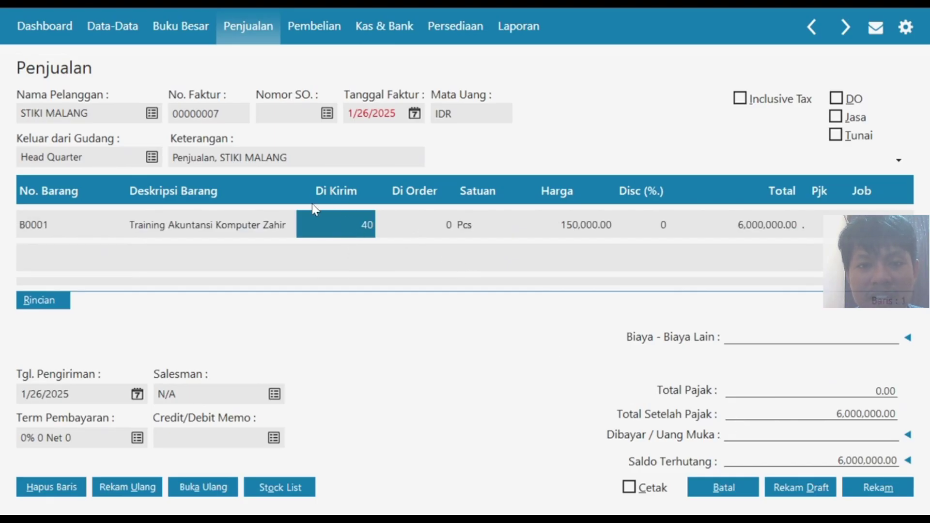
- Enter a down payment (Uang Muka) of 3,000,000 with Set Akun Manual enabled and record the STIKI MALANG sales invoice
{"action": "left_click", "coordinate": [772, 432]}
{"action": "left_click", "coordinate": [145, 121]}
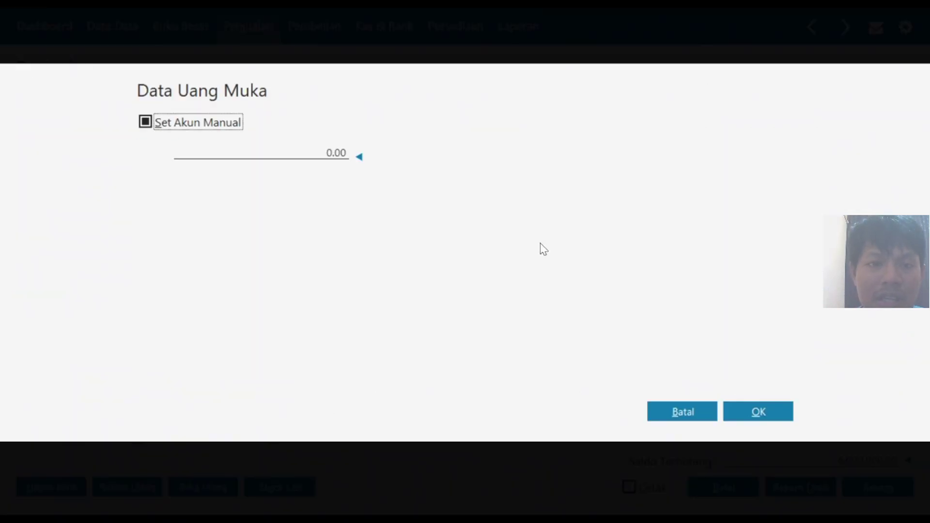
{"action": "left_click", "coordinate": [320, 148]}
{"action": "type", "text": "3000000"}
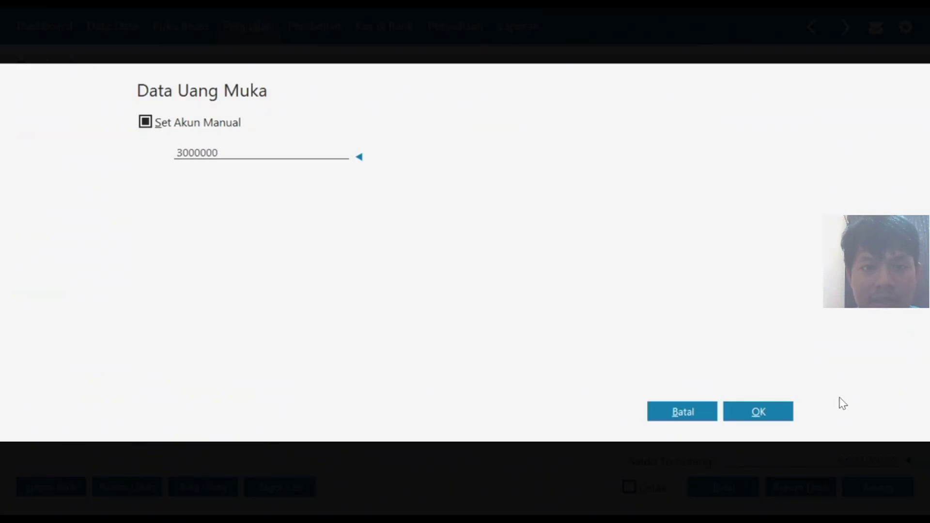
{"action": "left_click", "coordinate": [767, 411]}
{"action": "left_click", "coordinate": [793, 435]}
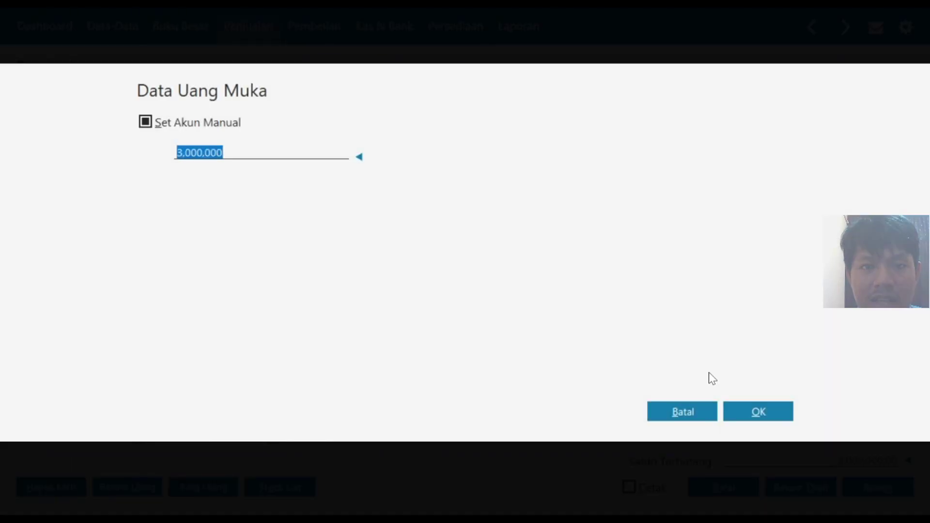
{"action": "left_click", "coordinate": [730, 408]}
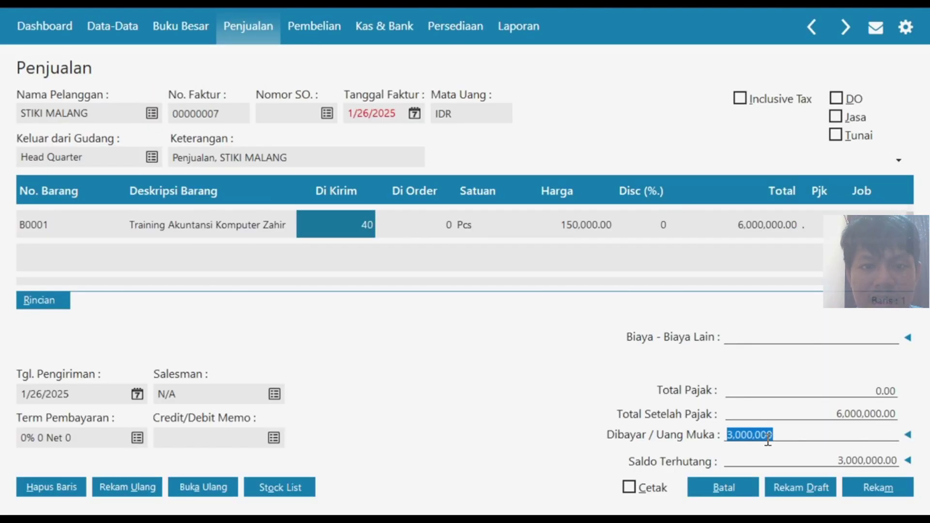
{"action": "left_click", "coordinate": [867, 488]}
- Start a new receivables payment (Pembayaran Piutang Usaha) and choose PT. BINA KOMPUTAMA as the payer
{"action": "left_click", "coordinate": [243, 39]}
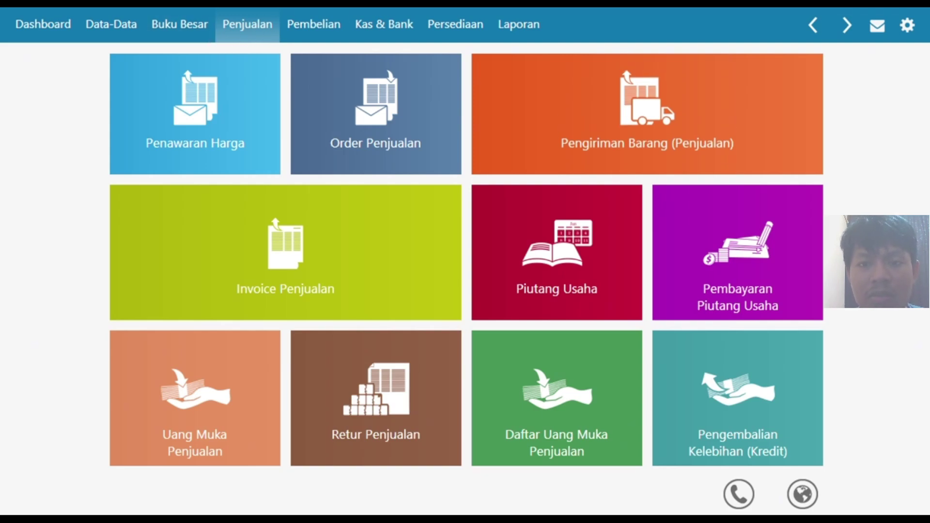
{"action": "mouse_move", "coordinate": [760, 237]}
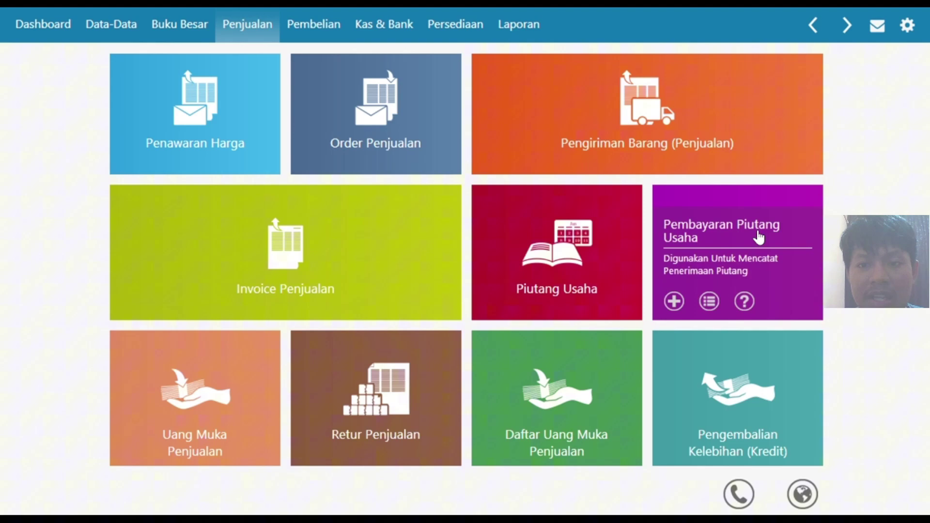
{"action": "left_click", "coordinate": [736, 242]}
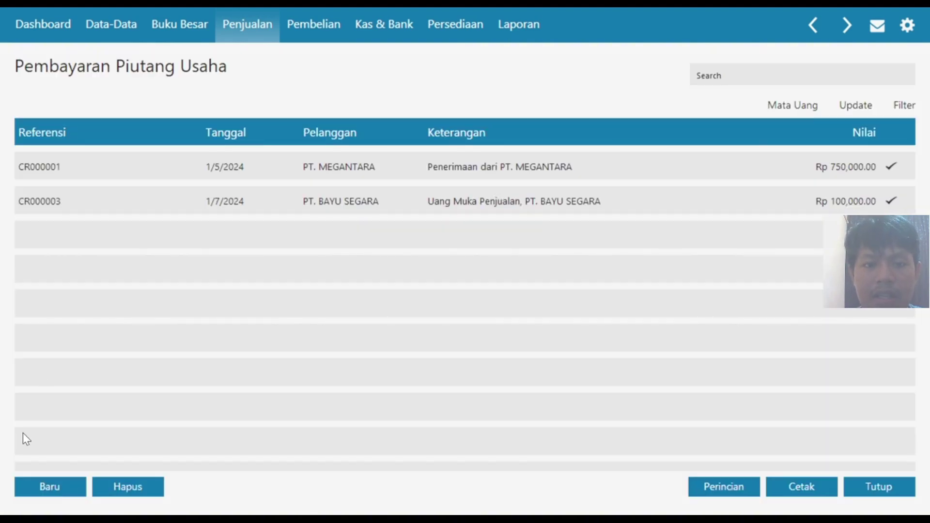
{"action": "left_click", "coordinate": [52, 487]}
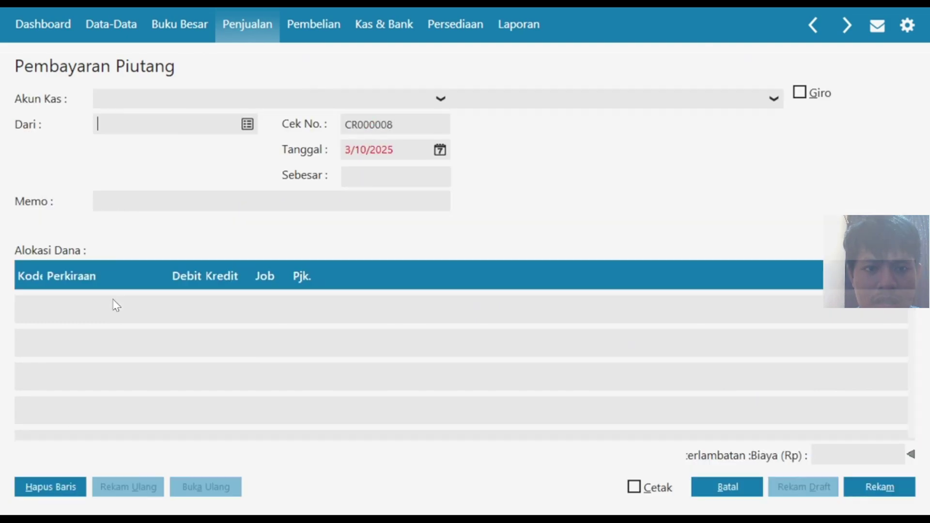
{"action": "left_click", "coordinate": [250, 128]}
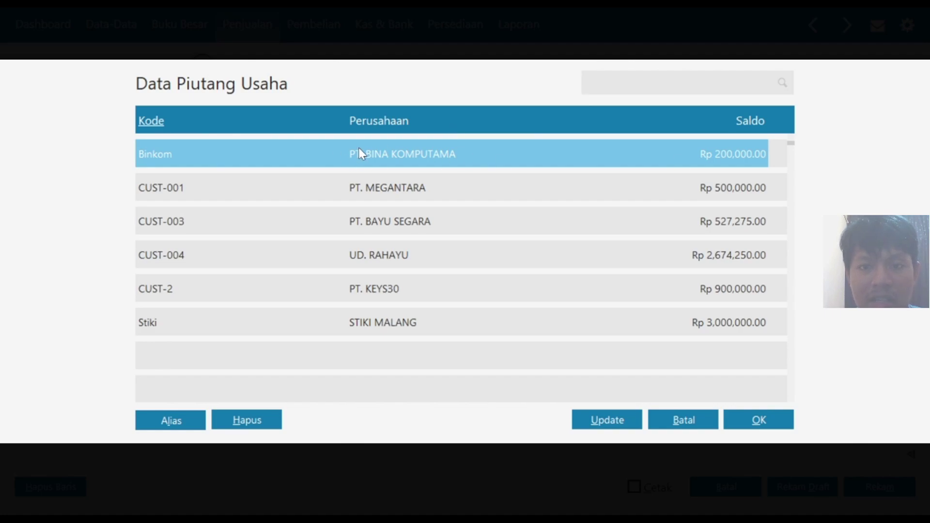
{"action": "left_click", "coordinate": [746, 420]}
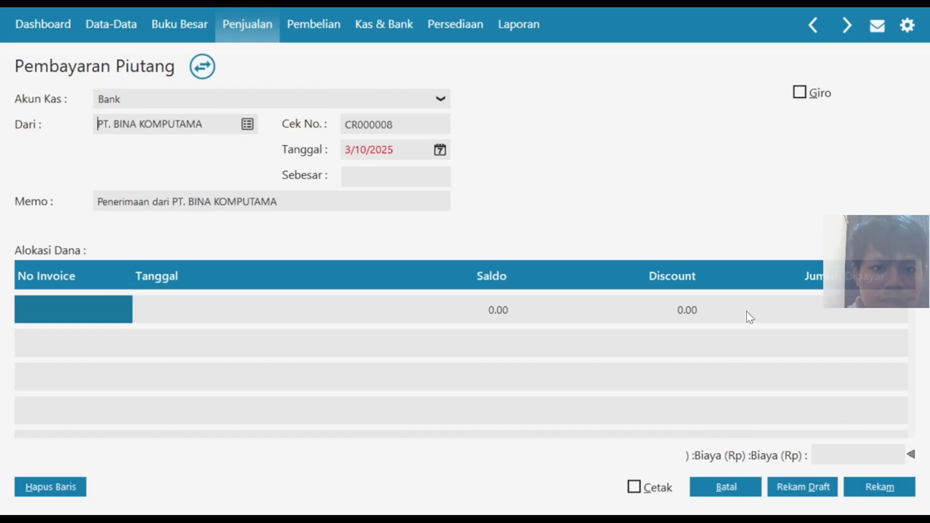
- Set the receivables payment's date (Tanggal) to 1/27/2025
{"action": "left_click", "coordinate": [438, 150]}
{"action": "left_click", "coordinate": [648, 178]}
{"action": "left_click", "coordinate": [647, 178]}
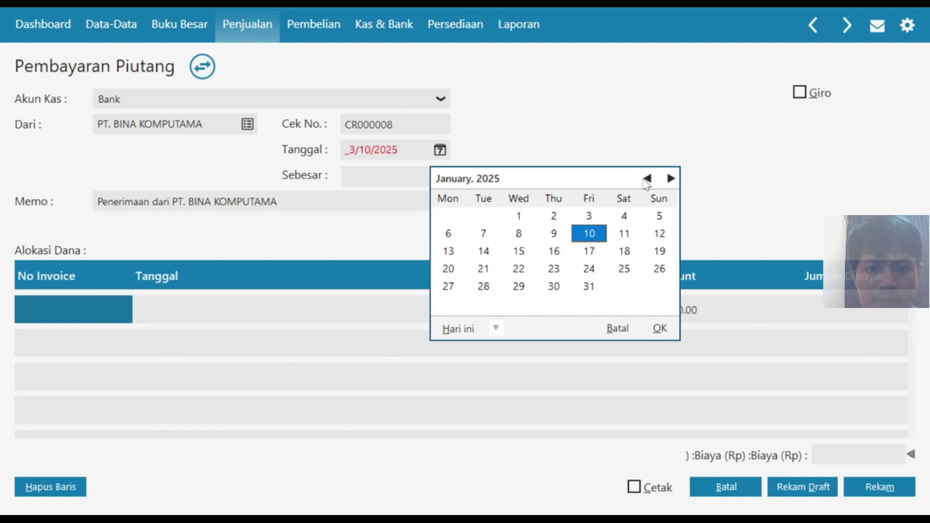
{"action": "left_click", "coordinate": [447, 288]}
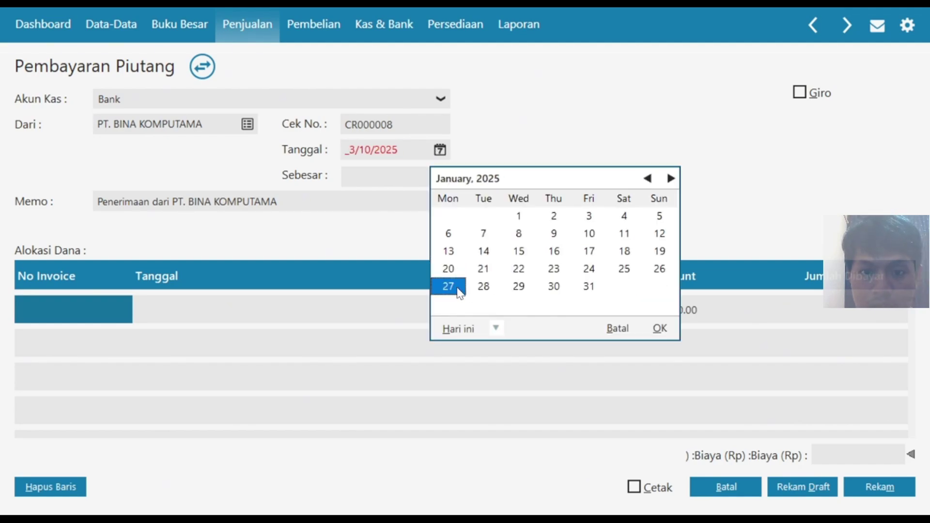
{"action": "left_click", "coordinate": [660, 330]}
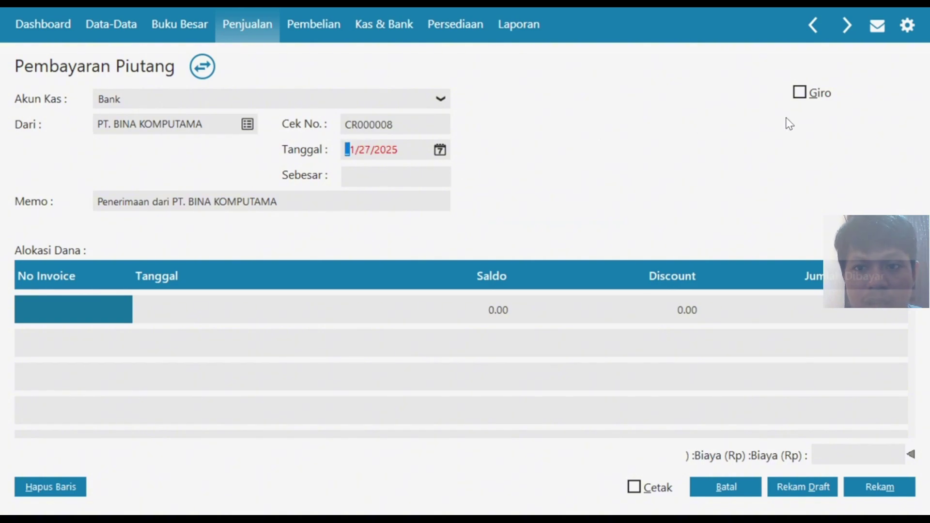
- Mark the PT. BINA KOMPUTAMA payment as Giro and set its amount (Sebesar) to 200000
{"action": "left_click", "coordinate": [799, 92]}
{"action": "left_click", "coordinate": [441, 148]}
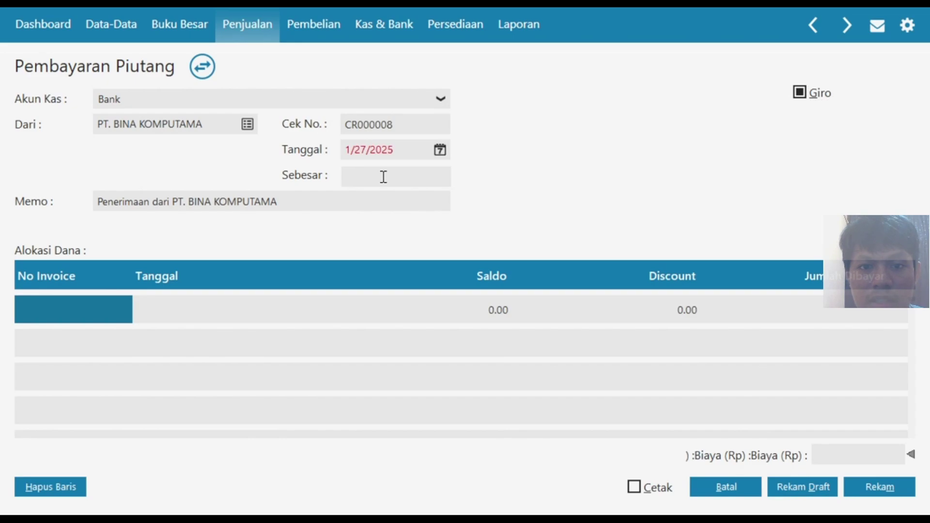
{"action": "left_click", "coordinate": [384, 177]}
{"action": "type", "text": "200000"}
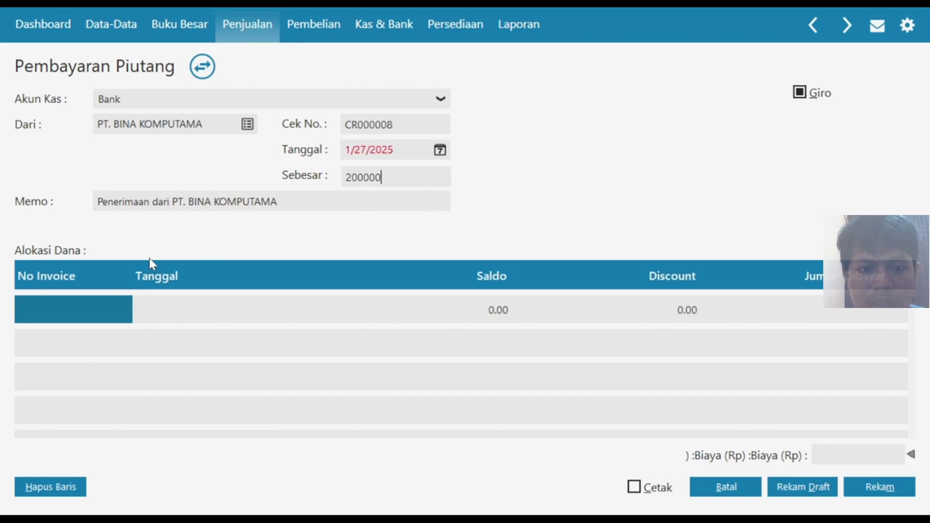
- Allocate the PT. BINA KOMPUTAMA payment to its outstanding invoice dated 3/10/2025
{"action": "double_click", "coordinate": [107, 308]}
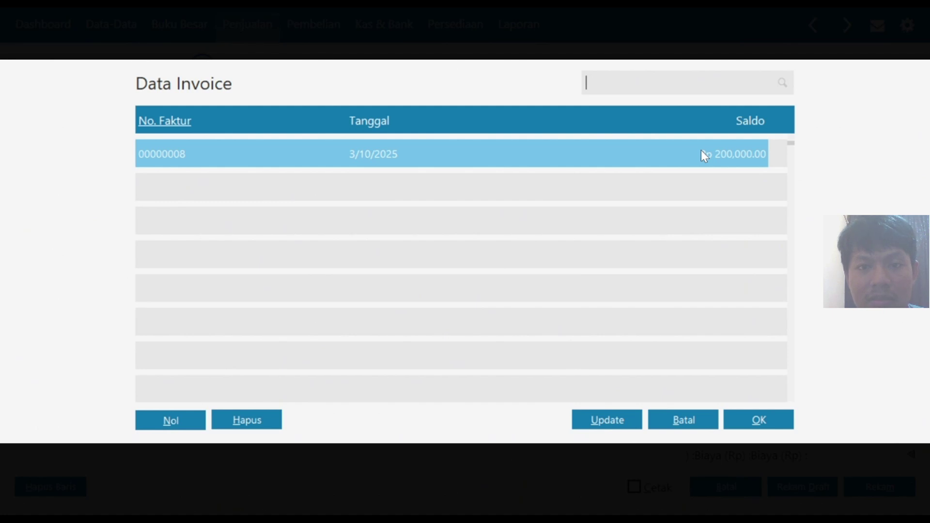
{"action": "left_click", "coordinate": [758, 421]}
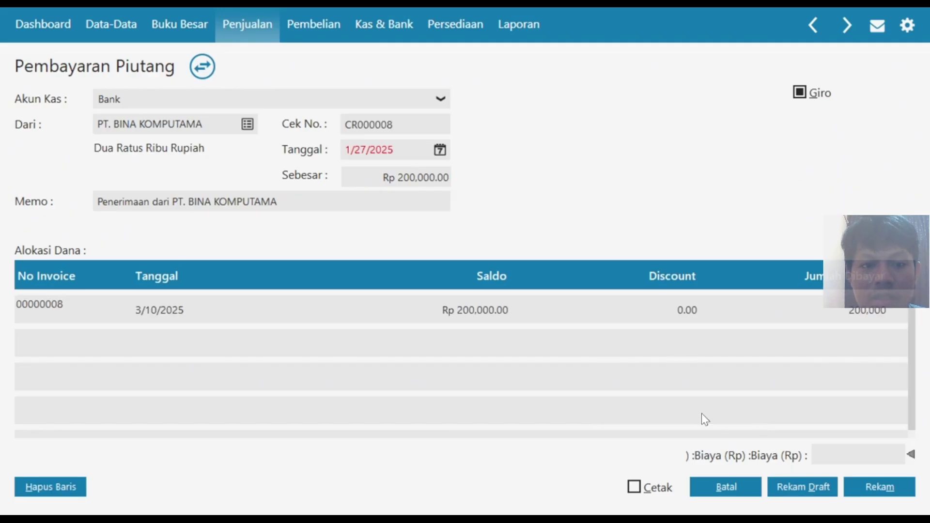
{"action": "mouse_move", "coordinate": [34, 311]}
{"action": "left_mouse_down"}
{"action": "mouse_move", "coordinate": [73, 309]}
{"action": "mouse_move", "coordinate": [51, 309]}
{"action": "left_mouse_up"}
{"action": "left_click", "coordinate": [53, 304]}
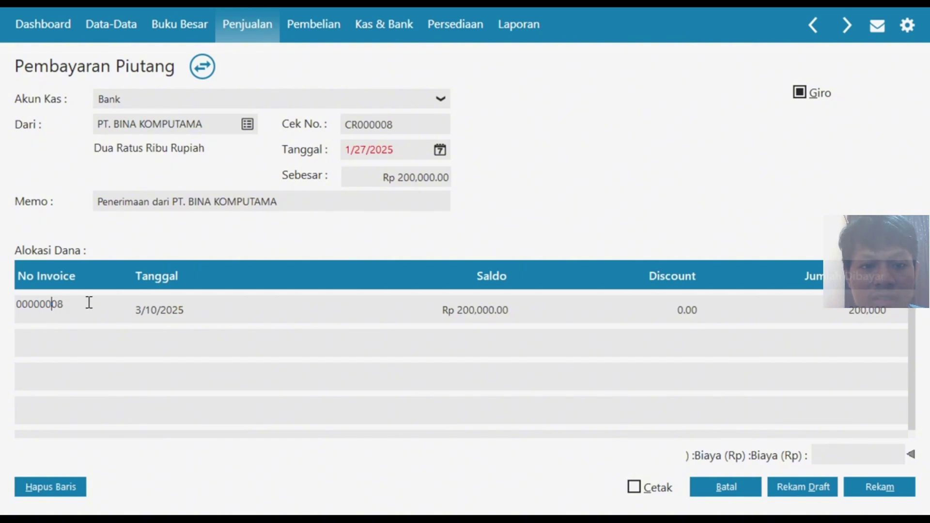
- Enter a cost (Biaya) of 200000 on the receivables payment and record it to bring up the giro information
{"action": "left_click", "coordinate": [827, 452]}
{"action": "type", "text": "200000"}
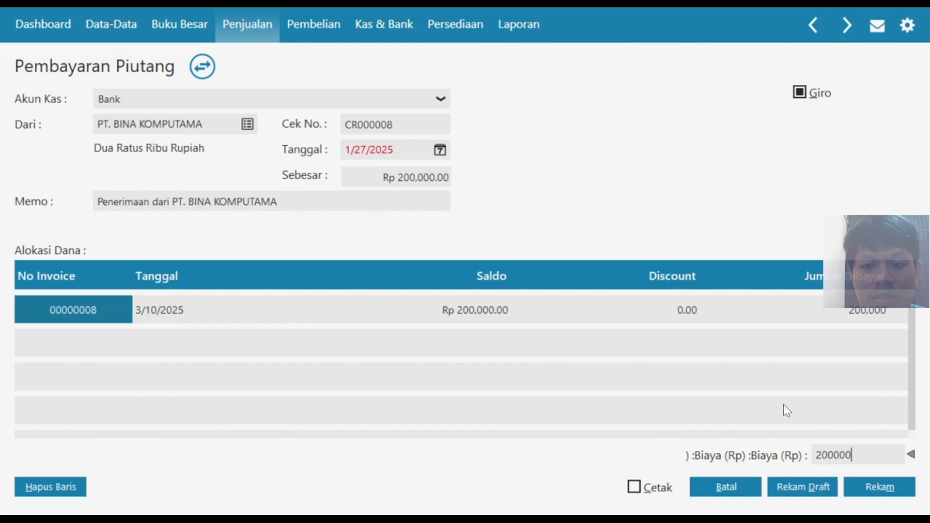
{"action": "key", "text": "Tab"}
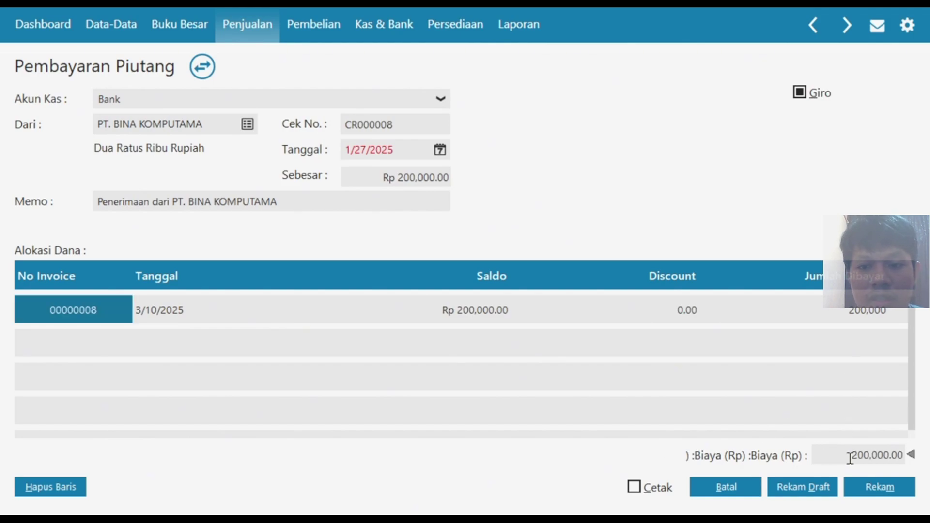
{"action": "left_click", "coordinate": [885, 488]}
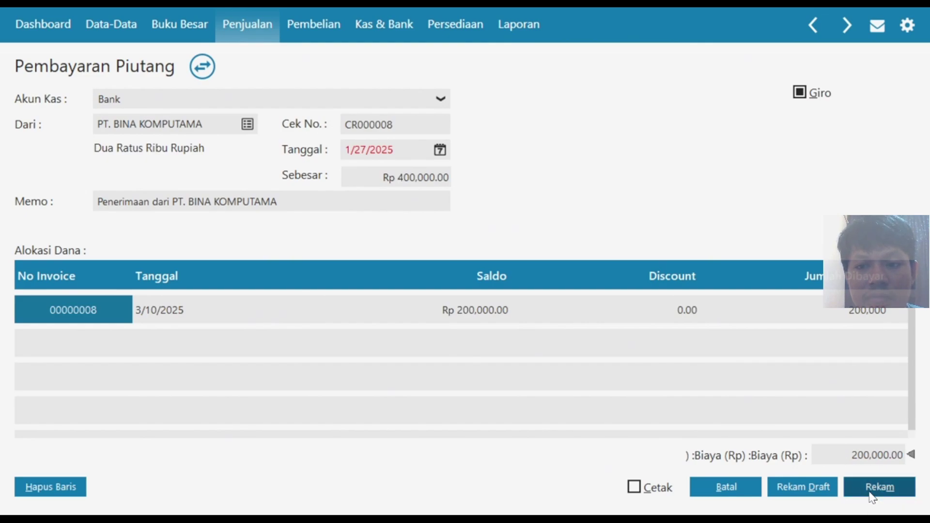
- Enter the giro number (Nomor Giro) and set the bank name (Nama Bank) to Mandiri
{"action": "type", "text": "FKG010915"}
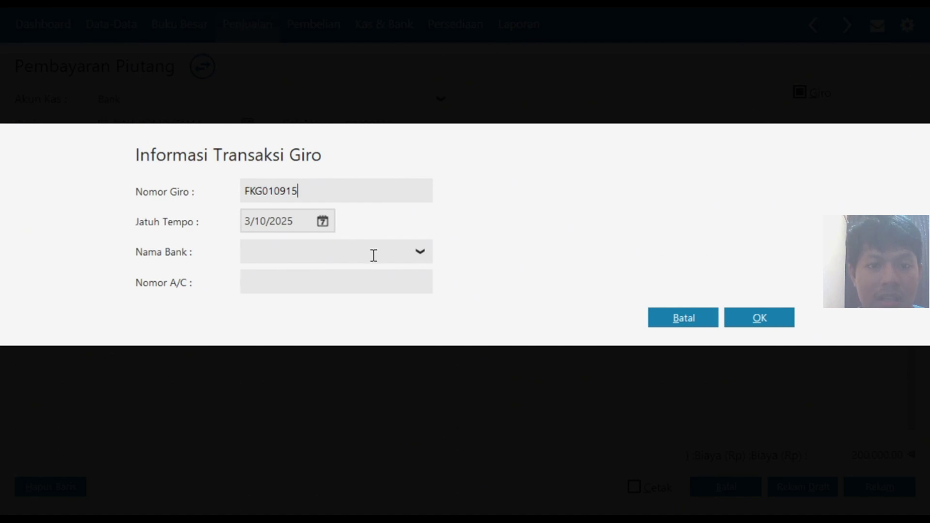
{"action": "left_click", "coordinate": [419, 251]}
{"action": "type", "text": "Mandiri"}
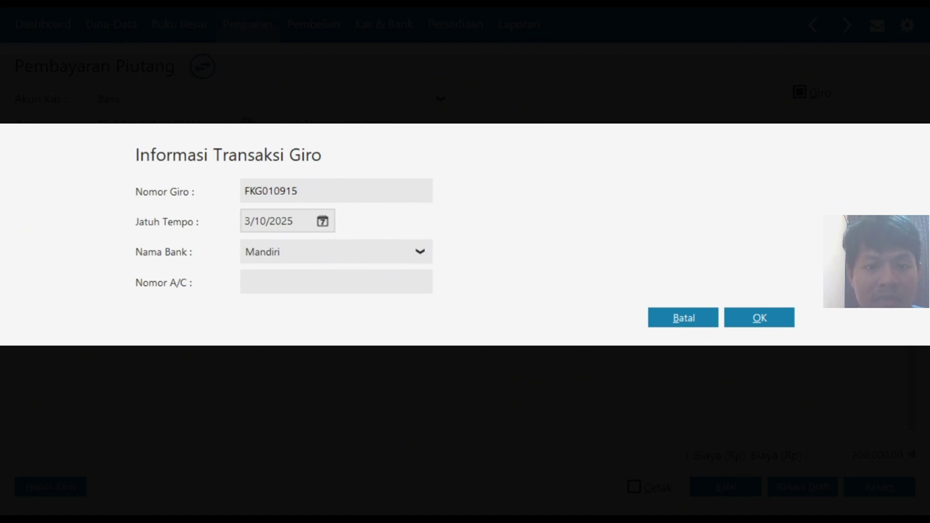
- Set the giro's due date (Jatuh Tempo) to 1/27/2025
{"action": "left_click", "coordinate": [322, 221]}
{"action": "left_click", "coordinate": [531, 249]}
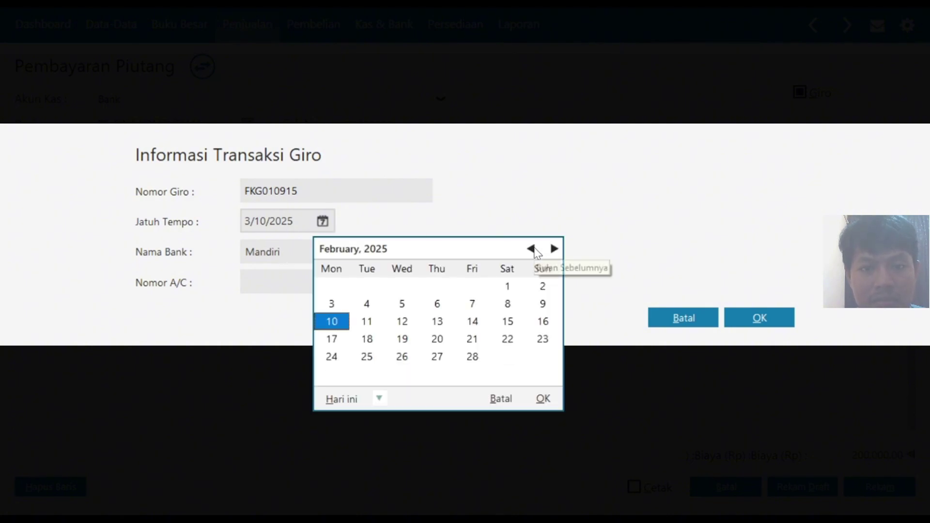
{"action": "left_click", "coordinate": [531, 248]}
{"action": "left_click", "coordinate": [332, 357]}
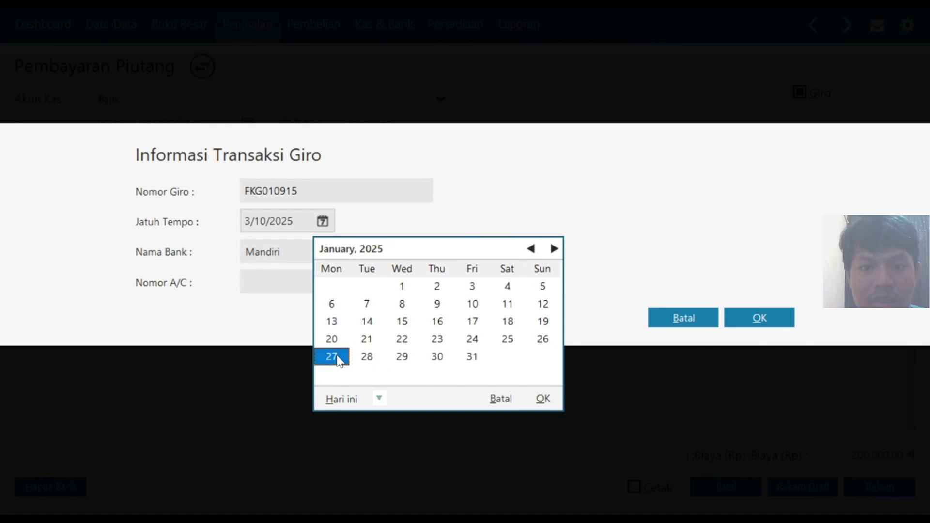
{"action": "left_click", "coordinate": [543, 398]}
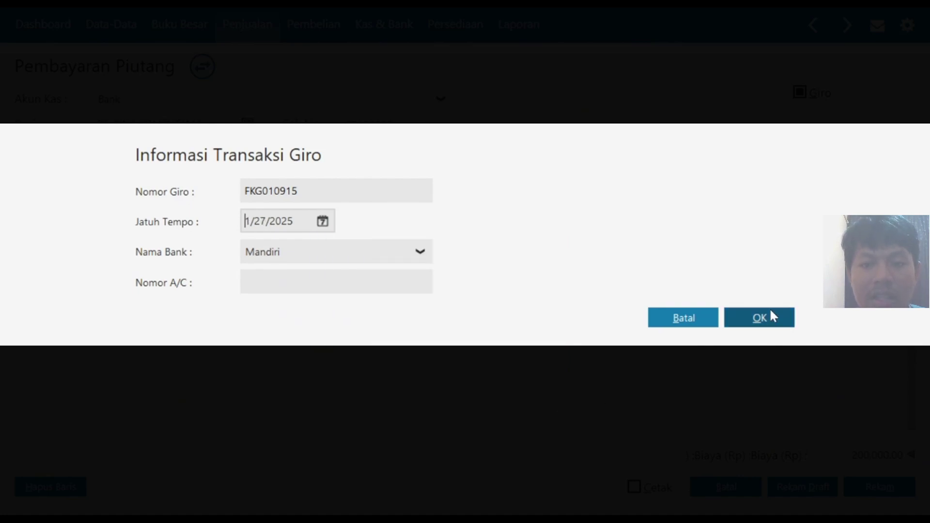